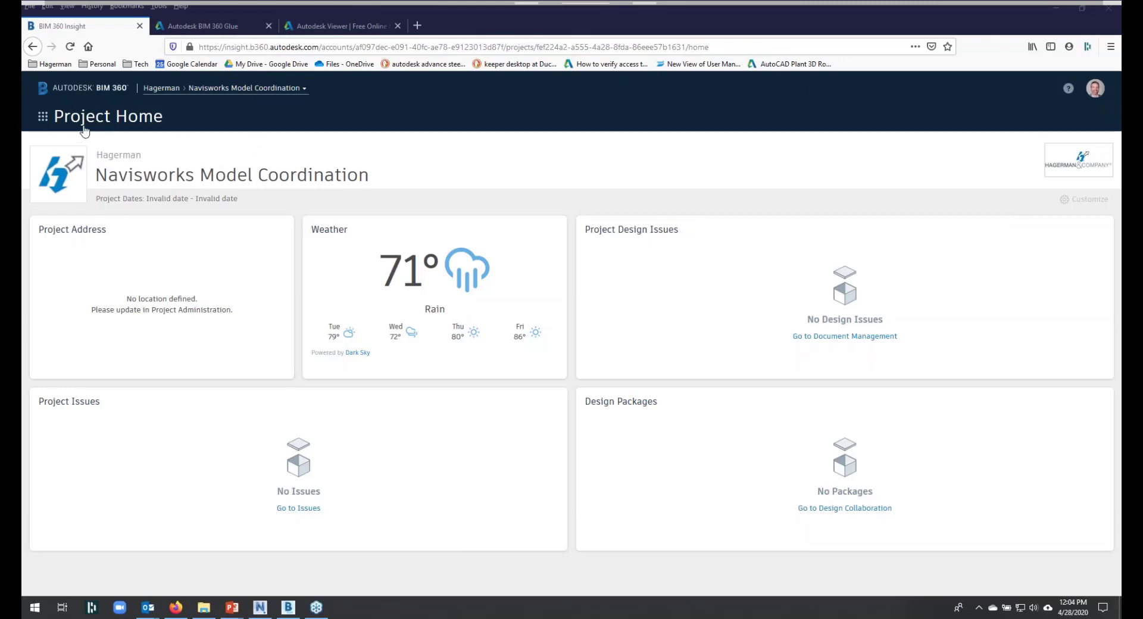
- Open the project's administration area and view its list of project services
{"action": "left_click", "coordinate": [43, 118]}
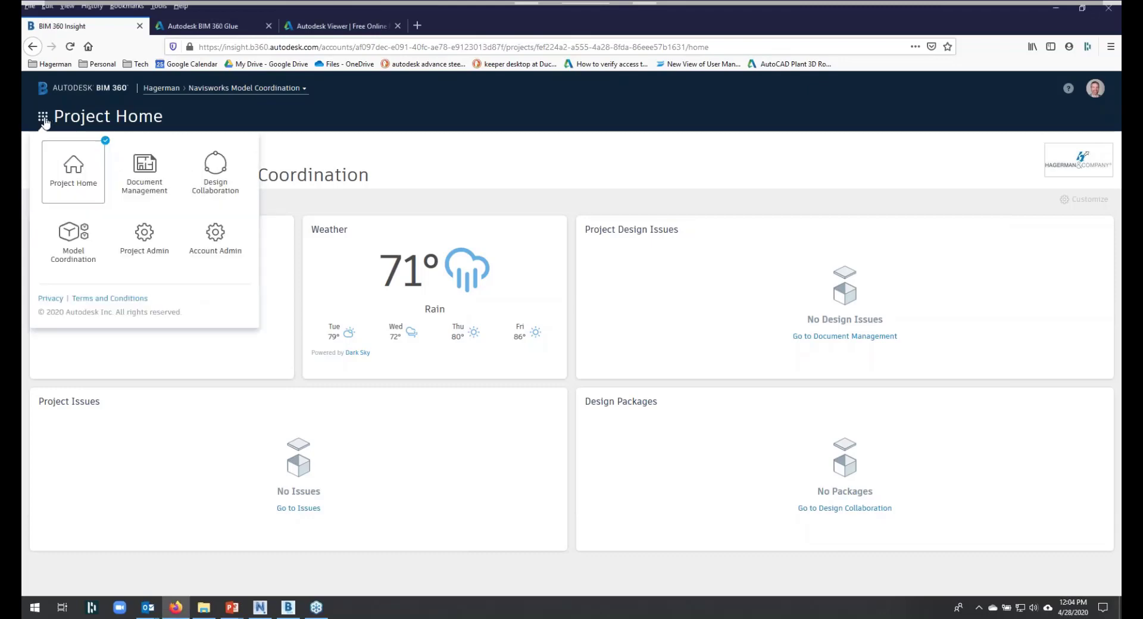
{"action": "left_click", "coordinate": [146, 235]}
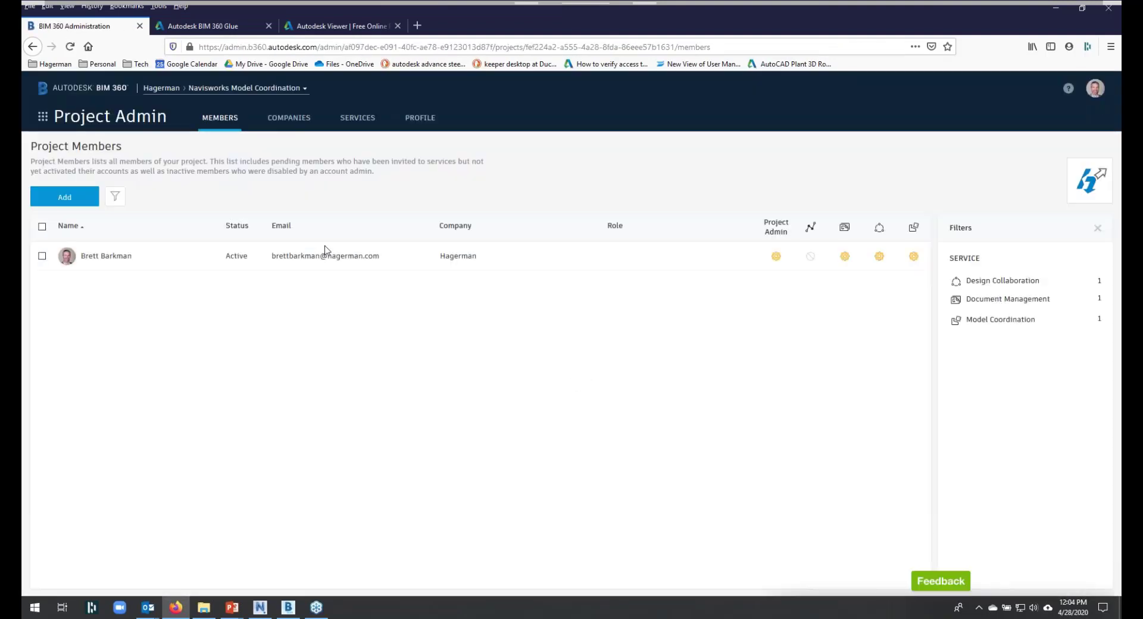
{"action": "left_click", "coordinate": [363, 122]}
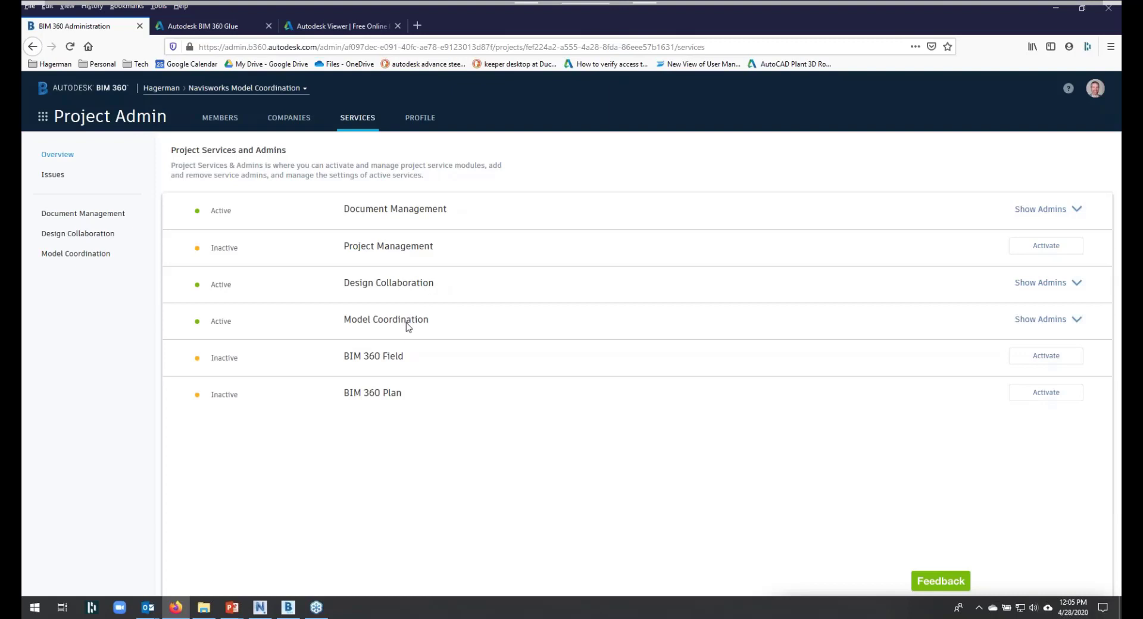
- Browse Document Management's Treadstone project files and the Coordination plans folder, including its Piping & Equipment + Structure subfolder
{"action": "left_click", "coordinate": [43, 117]}
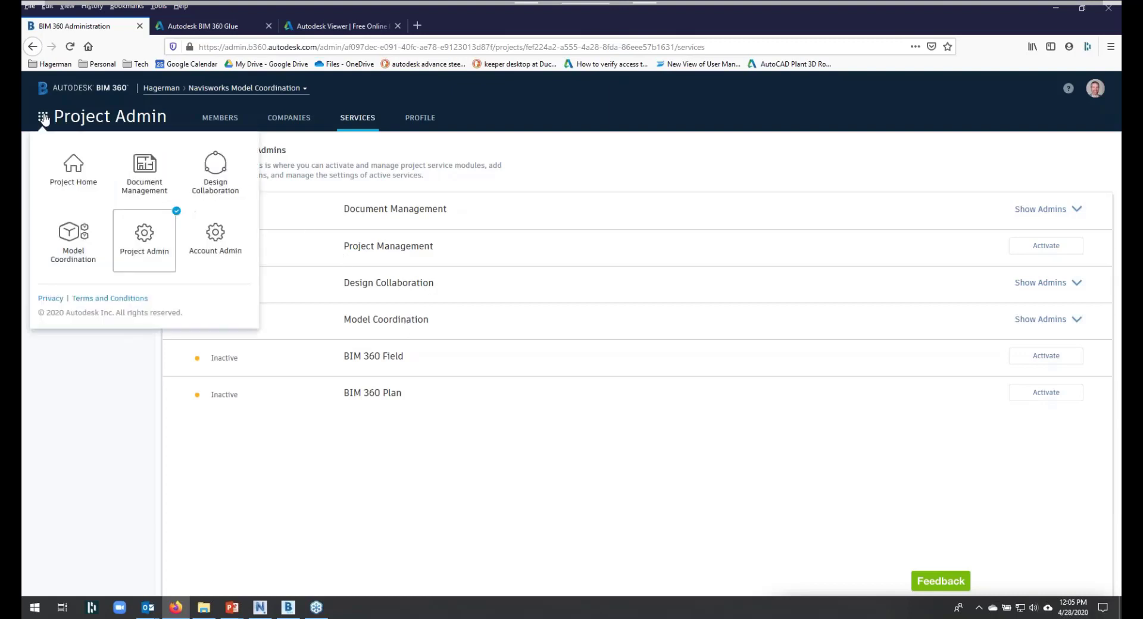
{"action": "left_click", "coordinate": [142, 170]}
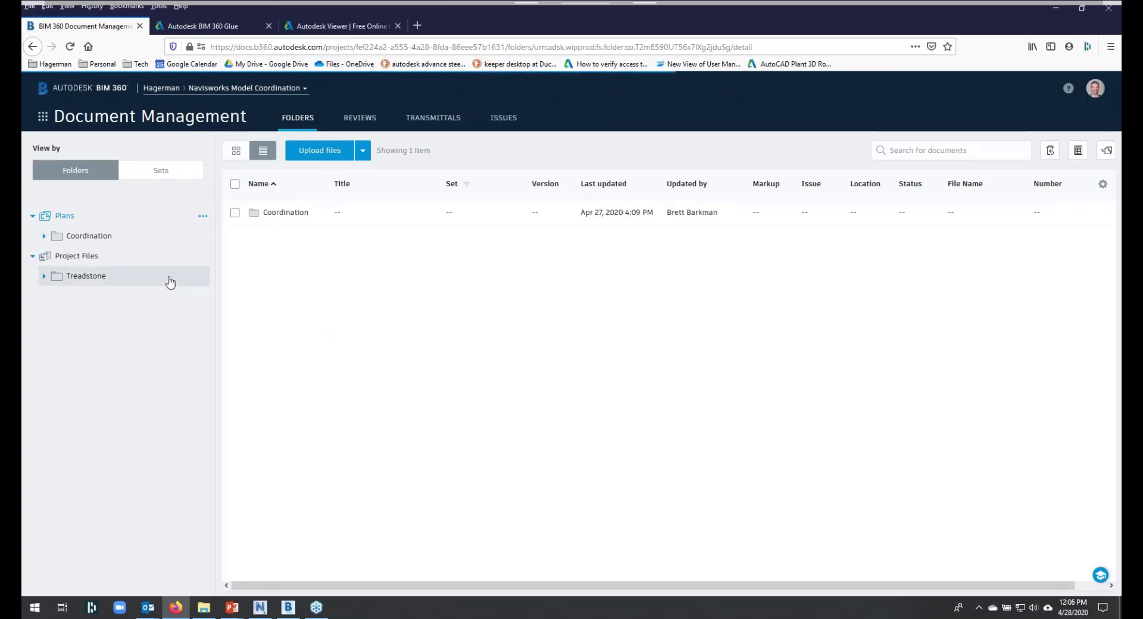
{"action": "left_click", "coordinate": [90, 284]}
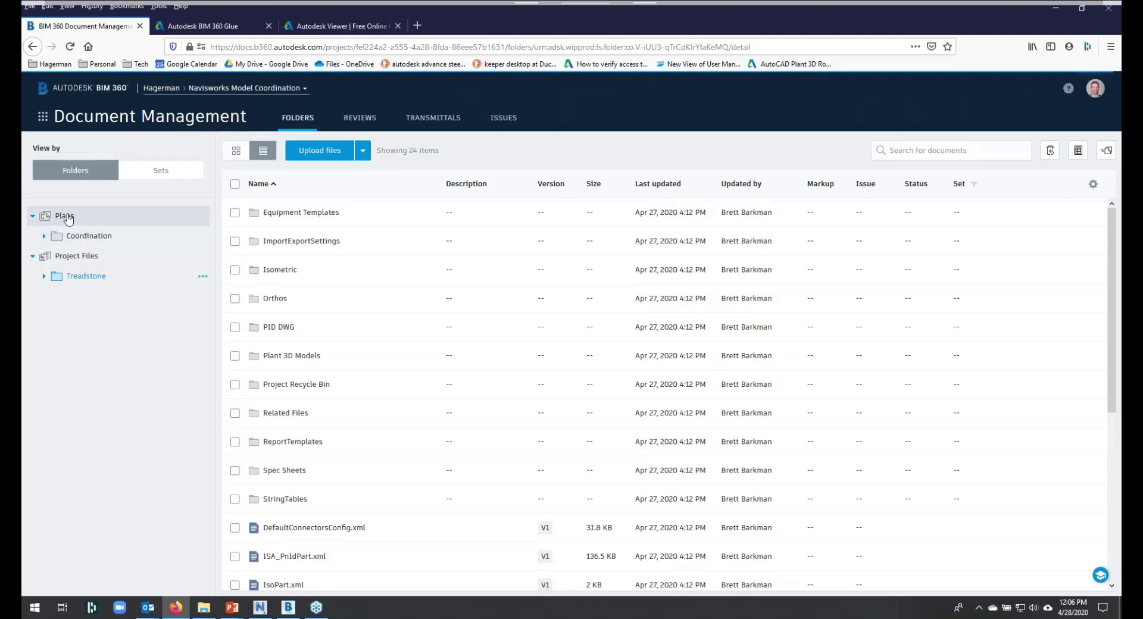
{"action": "left_click", "coordinate": [89, 236]}
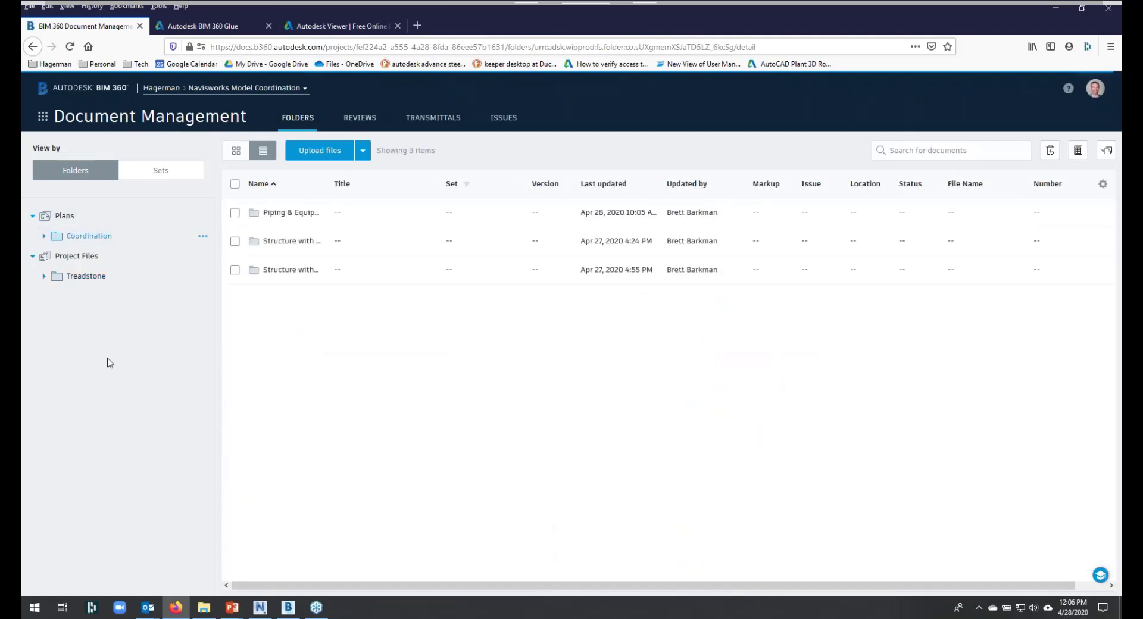
{"action": "left_click", "coordinate": [44, 237]}
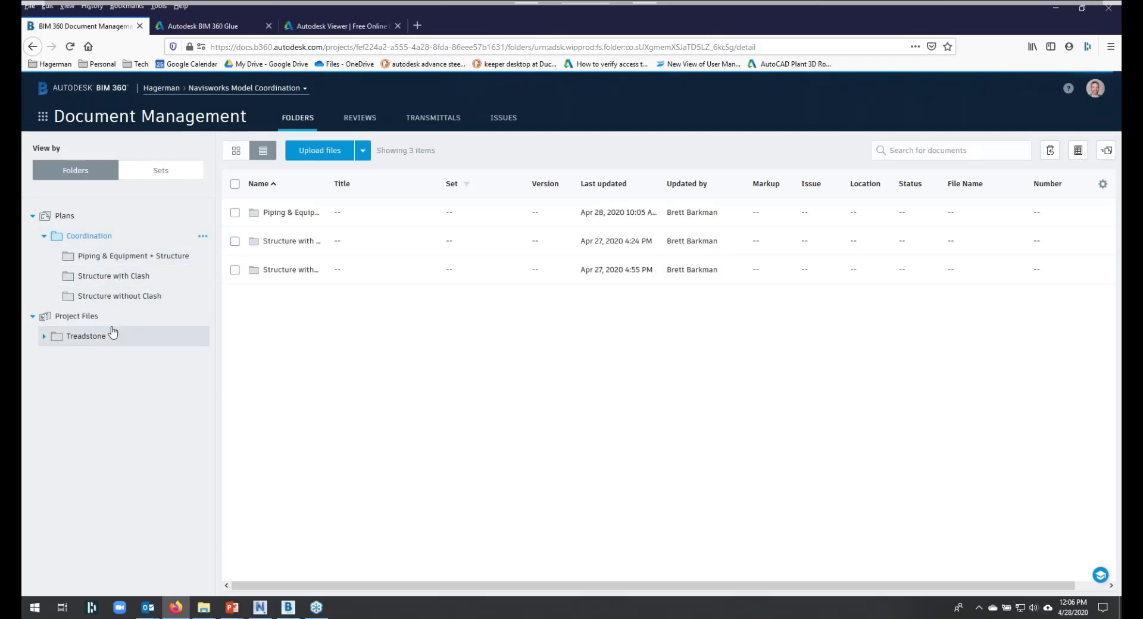
{"action": "left_click", "coordinate": [136, 258]}
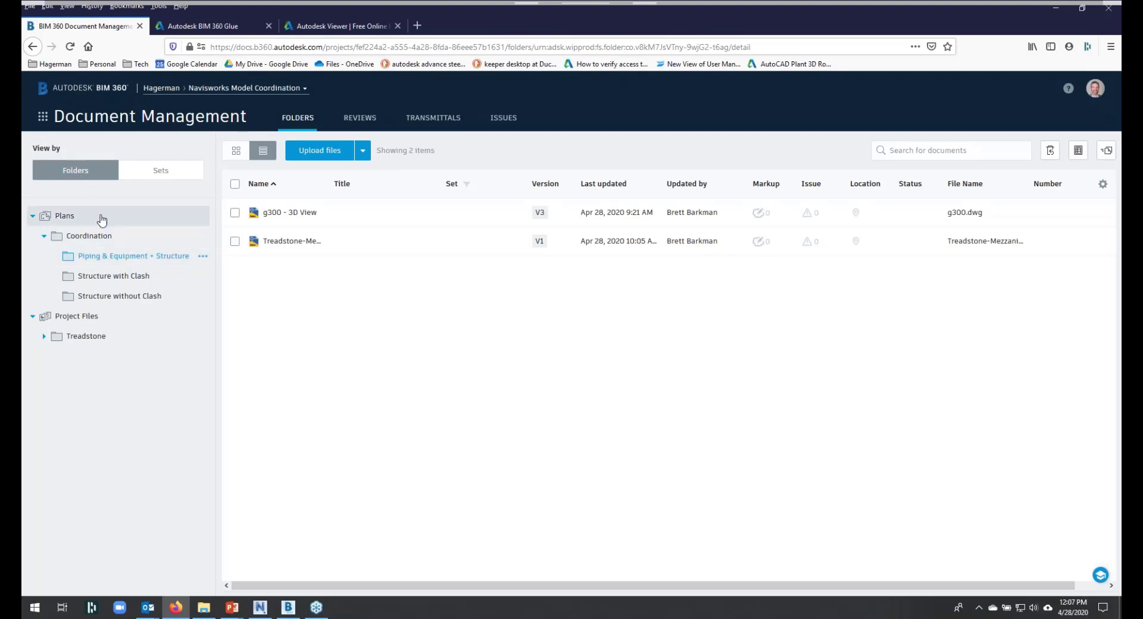
- Open the Model Coordination service settings in Project Admin
{"action": "left_click", "coordinate": [43, 116]}
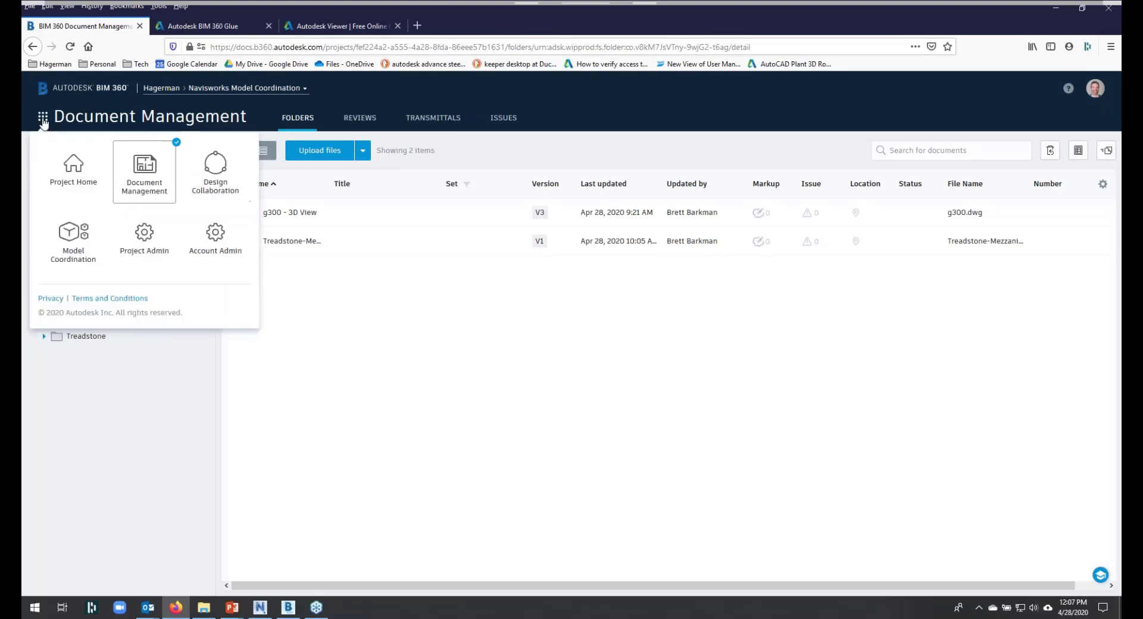
{"action": "left_click", "coordinate": [132, 228]}
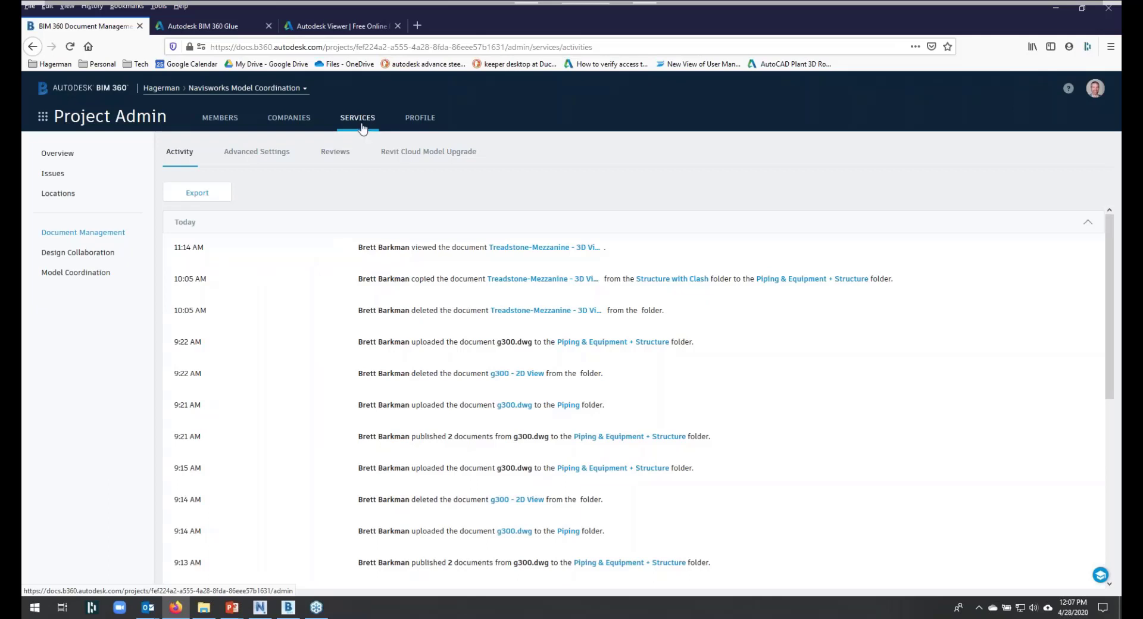
{"action": "left_click", "coordinate": [83, 278]}
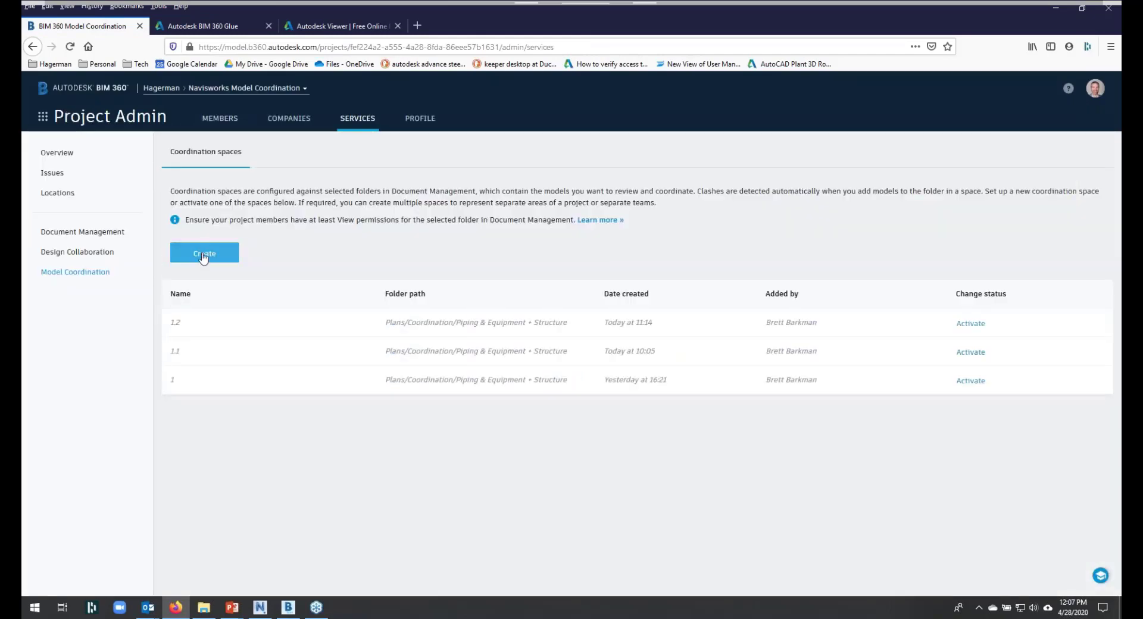
- Create a coordination space named 2 using the Plans/Coordination/Piping & Equipment + Structure folder
{"action": "left_click", "coordinate": [203, 255]}
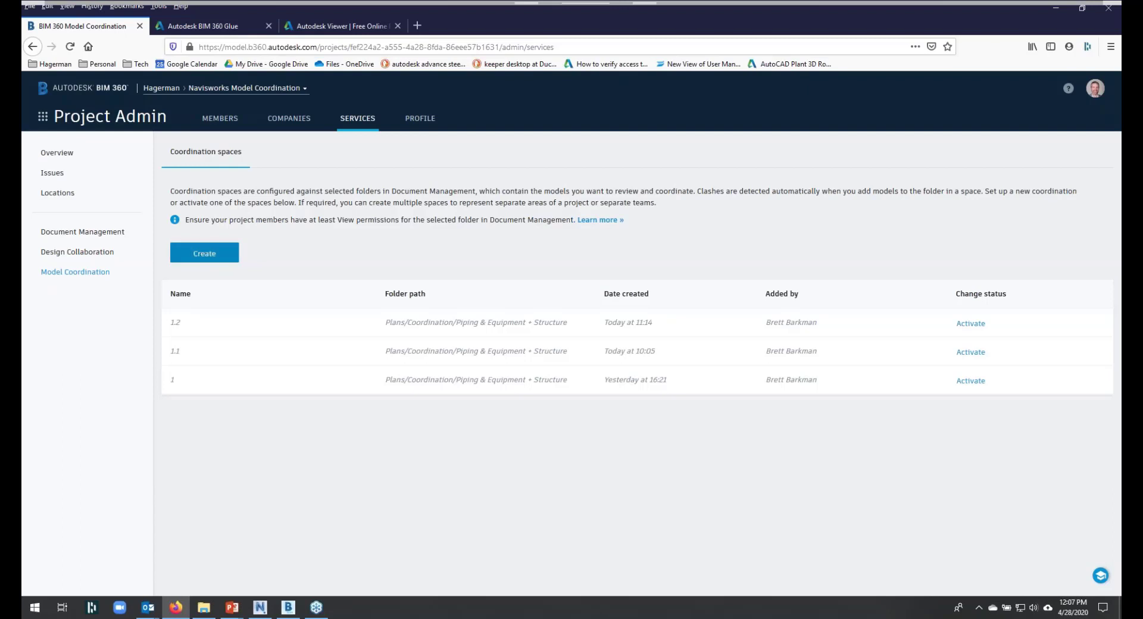
{"action": "left_click", "coordinate": [203, 255]}
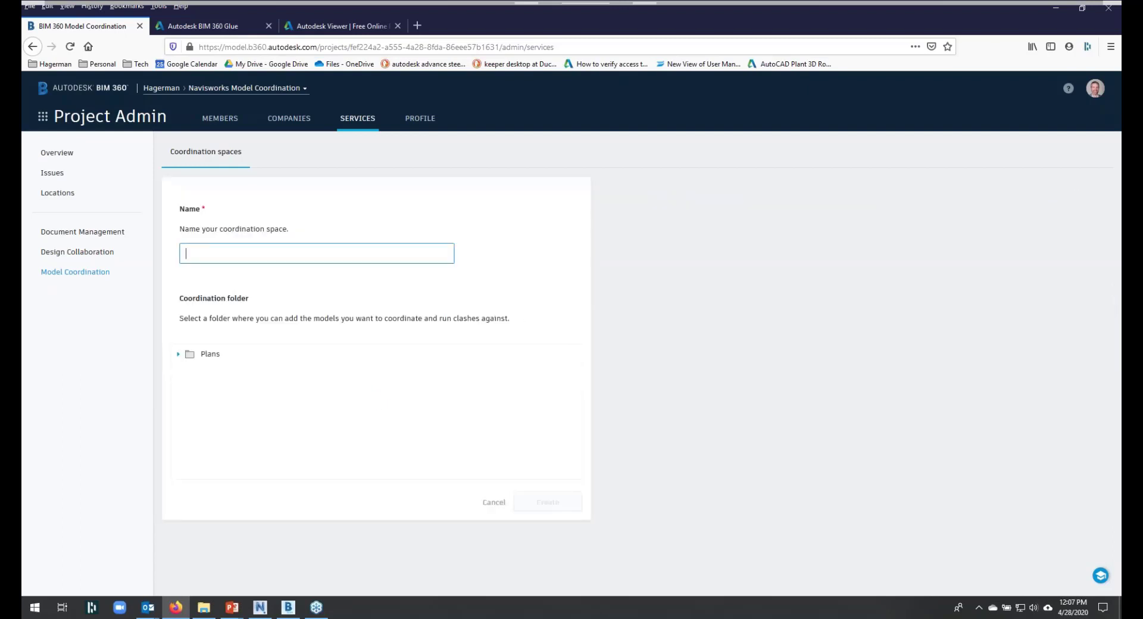
{"action": "type", "text": "2"}
{"action": "left_click", "coordinate": [178, 355]}
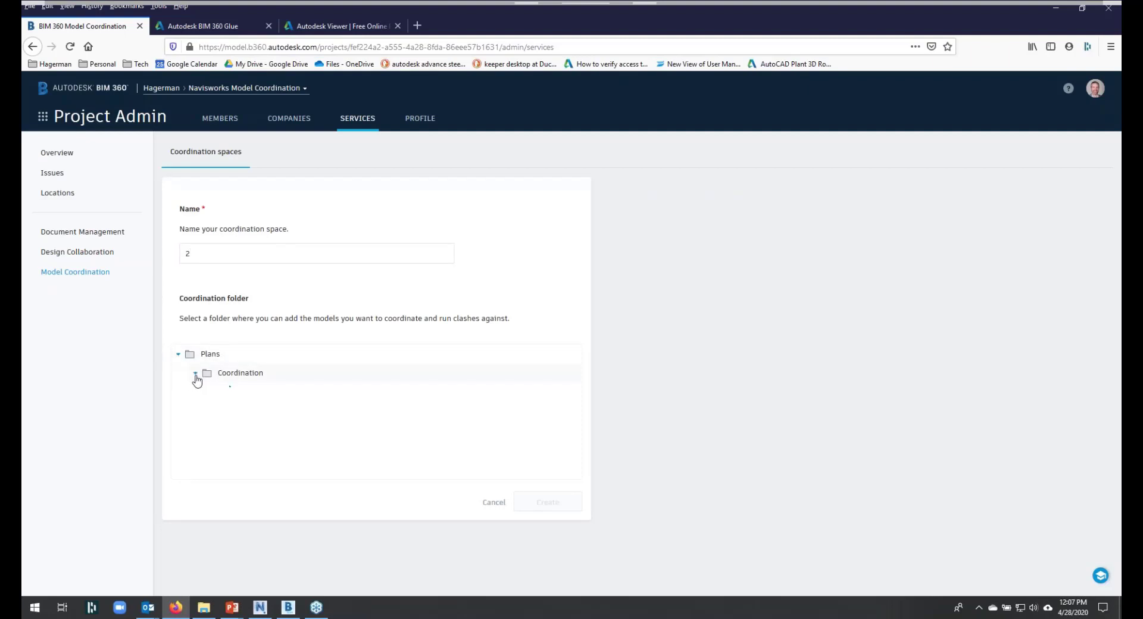
{"action": "left_click", "coordinate": [280, 394]}
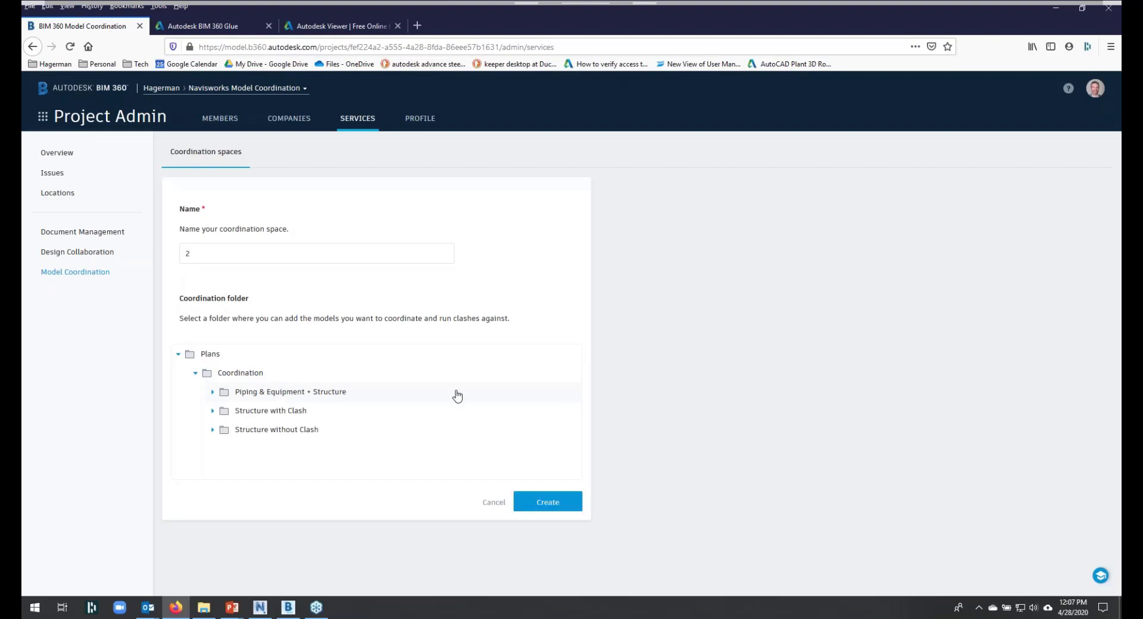
{"action": "left_click", "coordinate": [555, 503]}
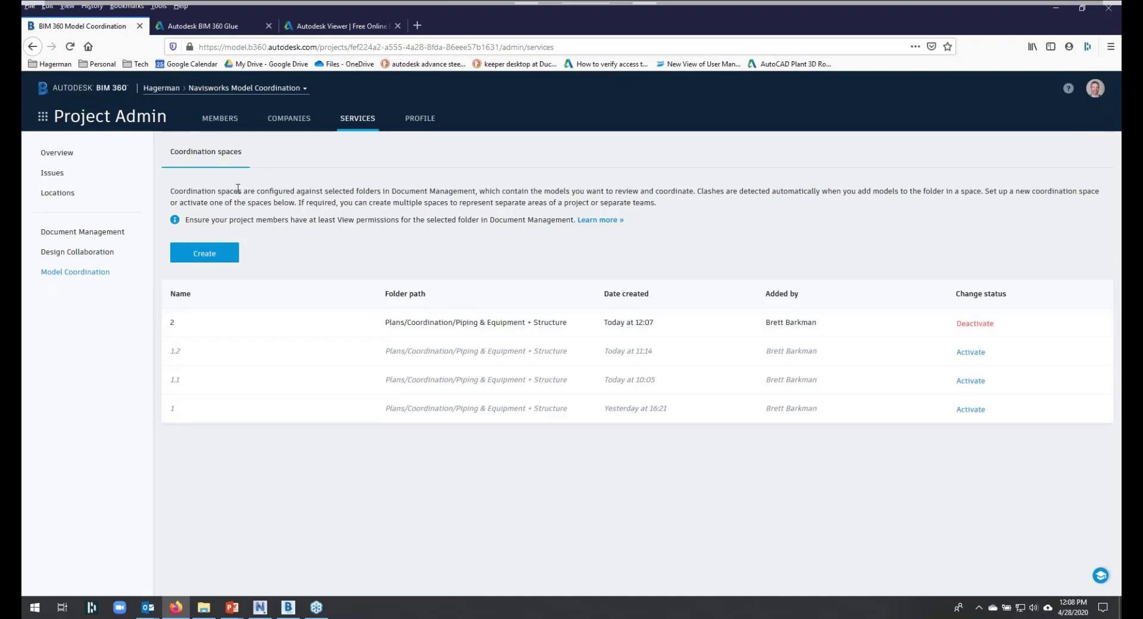
- Go to Model Coordination, reload the page for the clash results, and select all models in the list
{"action": "left_click", "coordinate": [43, 118]}
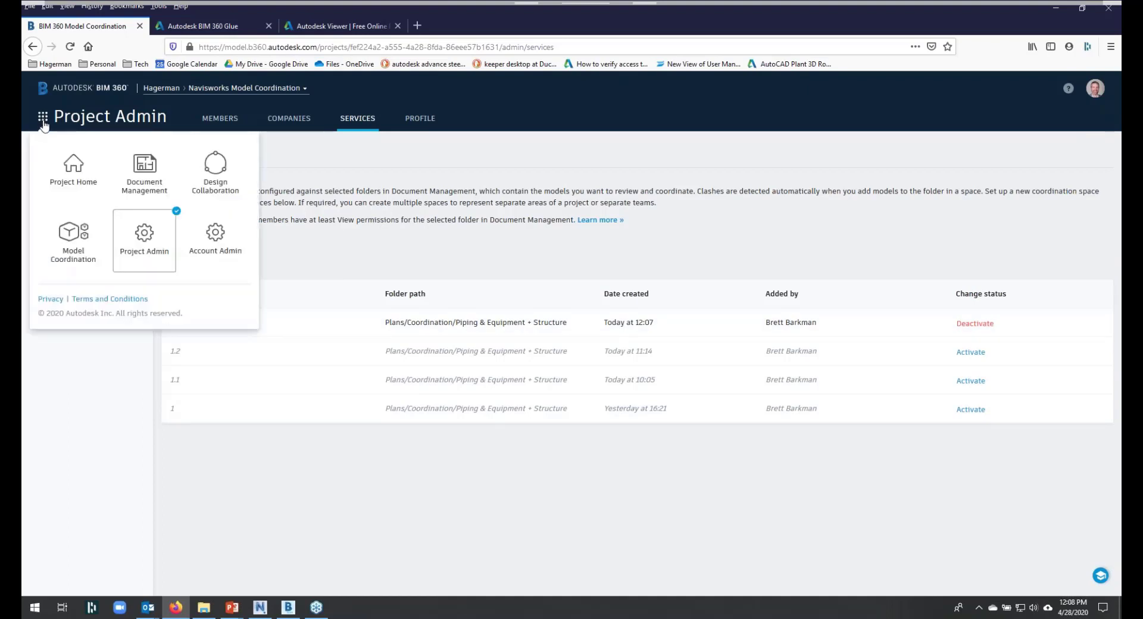
{"action": "left_click", "coordinate": [70, 234]}
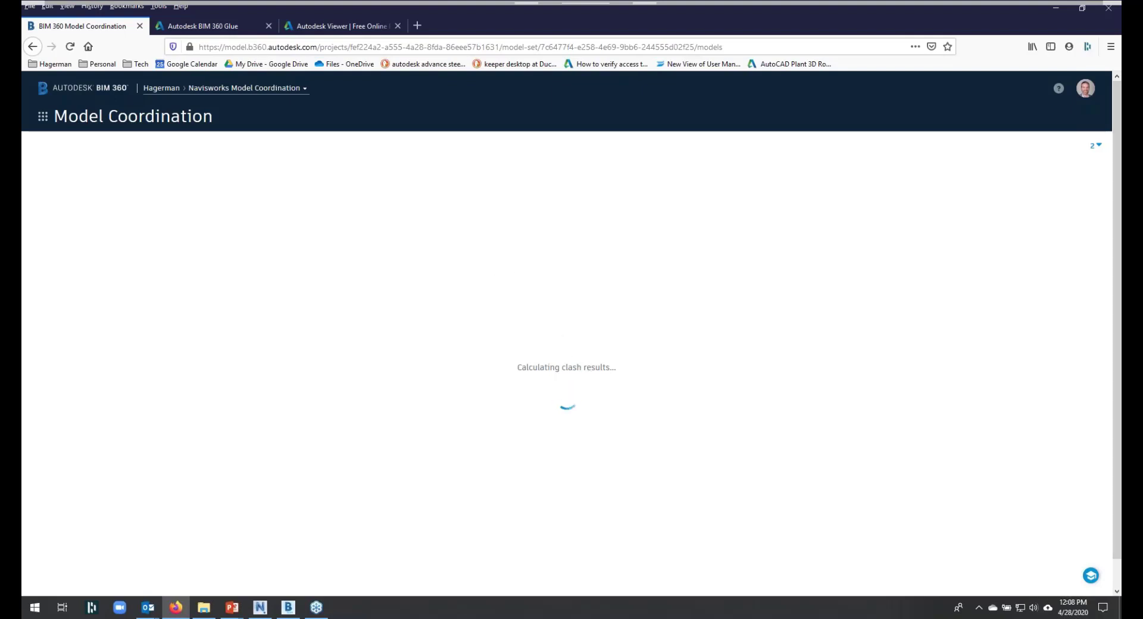
{"action": "left_click", "coordinate": [70, 47]}
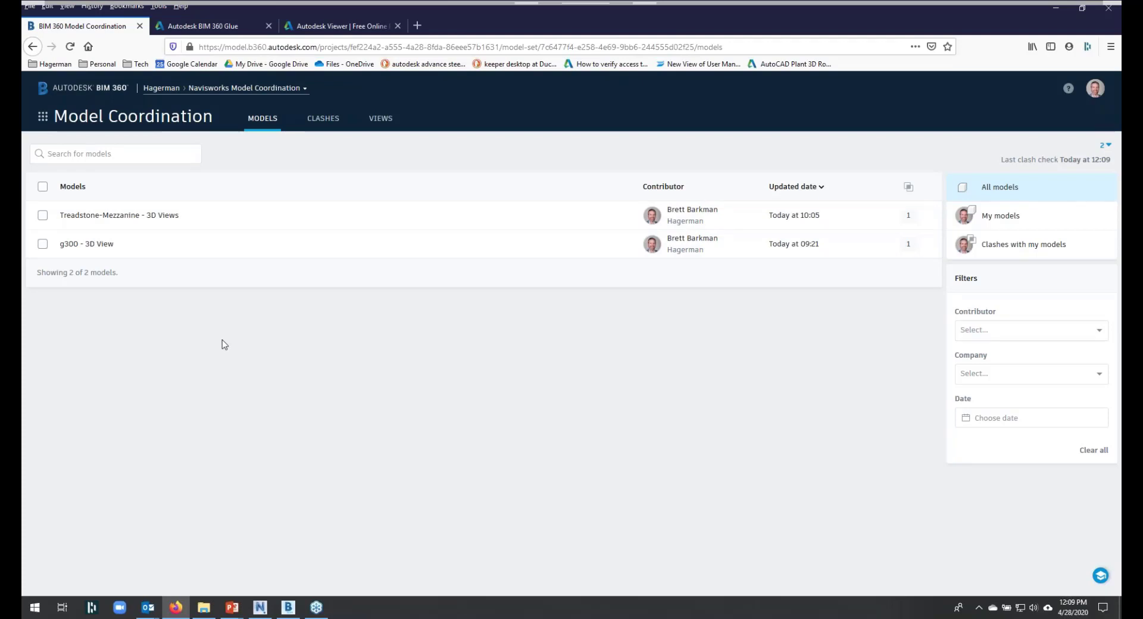
{"action": "left_click", "coordinate": [42, 186]}
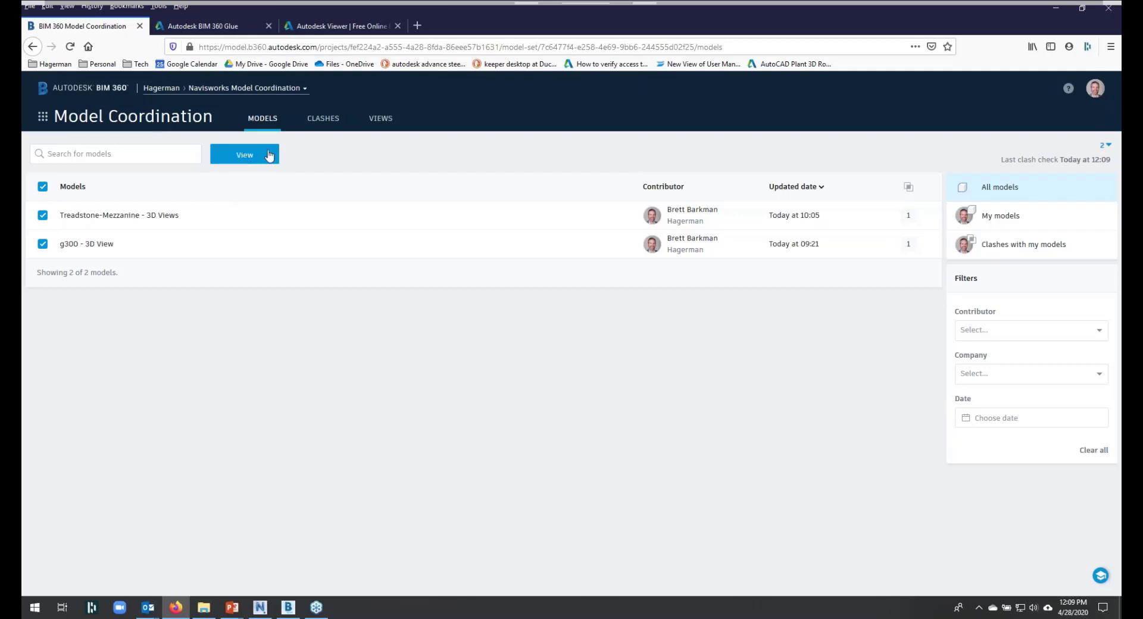
- Open the clash between Treadstone-Mezzanine - 3D Views and g300 - 3D View and focus on the ASTGRATING [8600F] group
{"action": "left_click", "coordinate": [324, 118]}
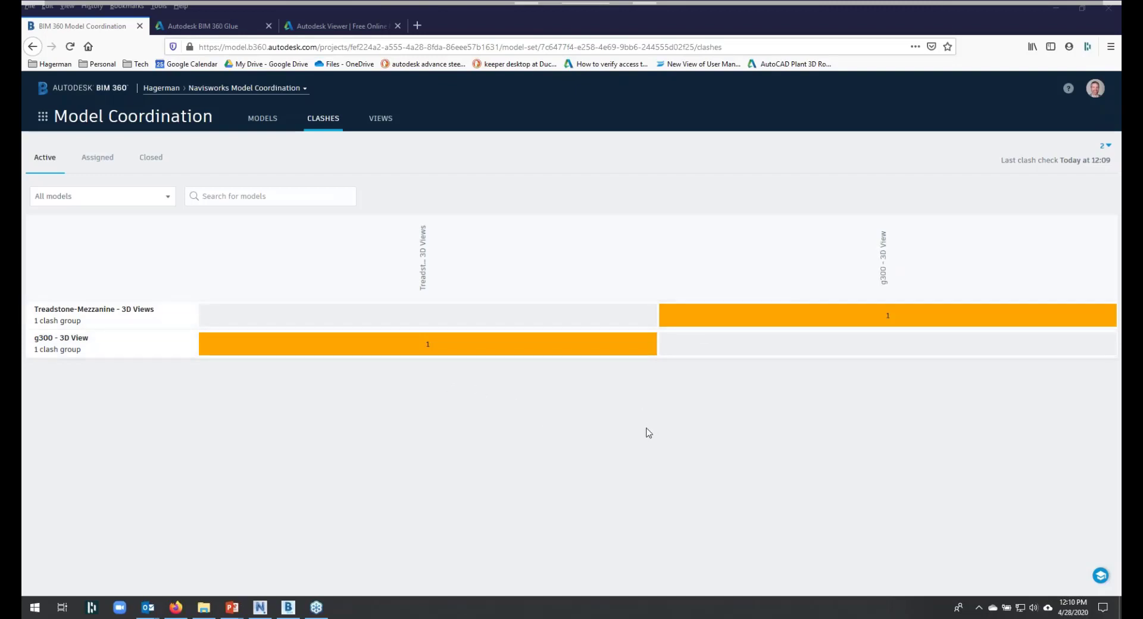
{"action": "left_click", "coordinate": [816, 322]}
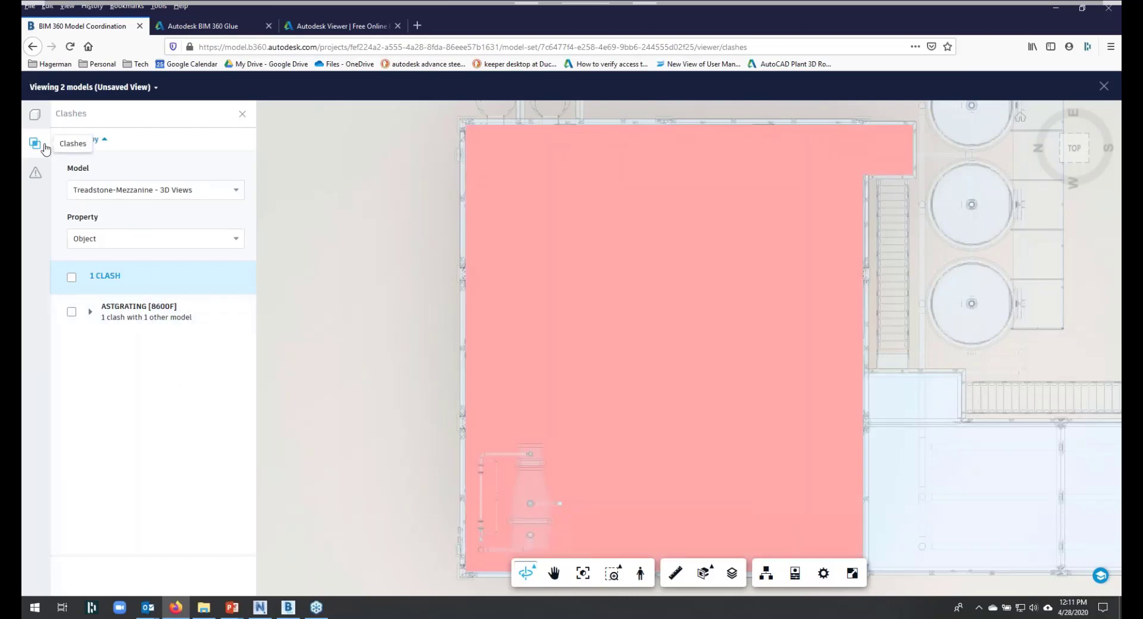
{"action": "left_click", "coordinate": [137, 318]}
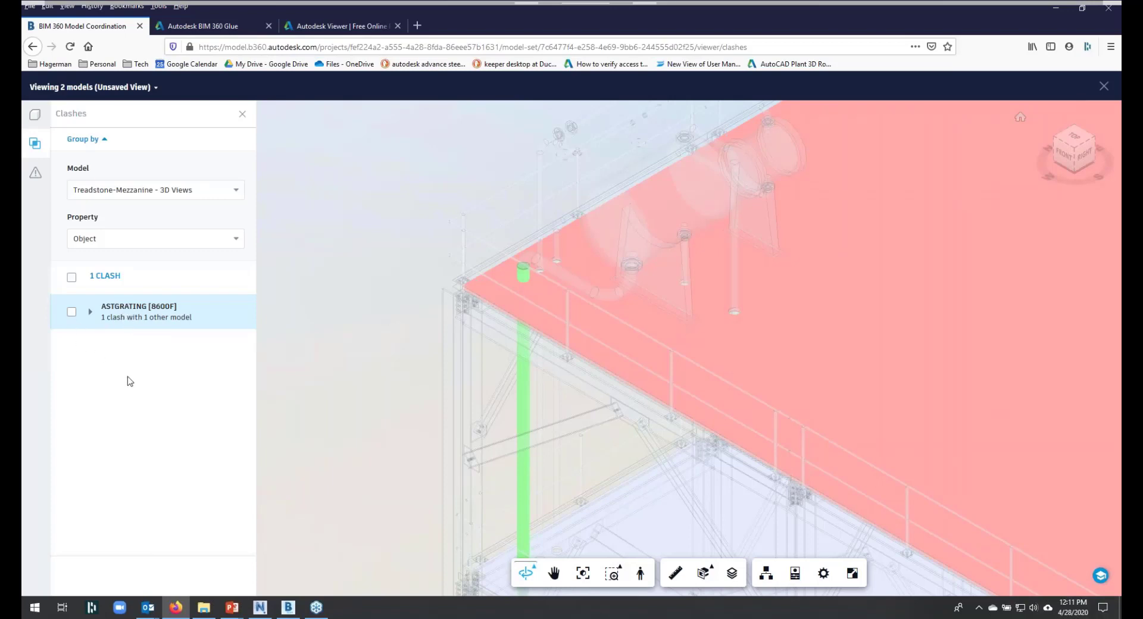
- Start a new issue from the ASTGRATING [8600F] clash and inspect the clashing pipe and grating up close
{"action": "left_click", "coordinate": [72, 312]}
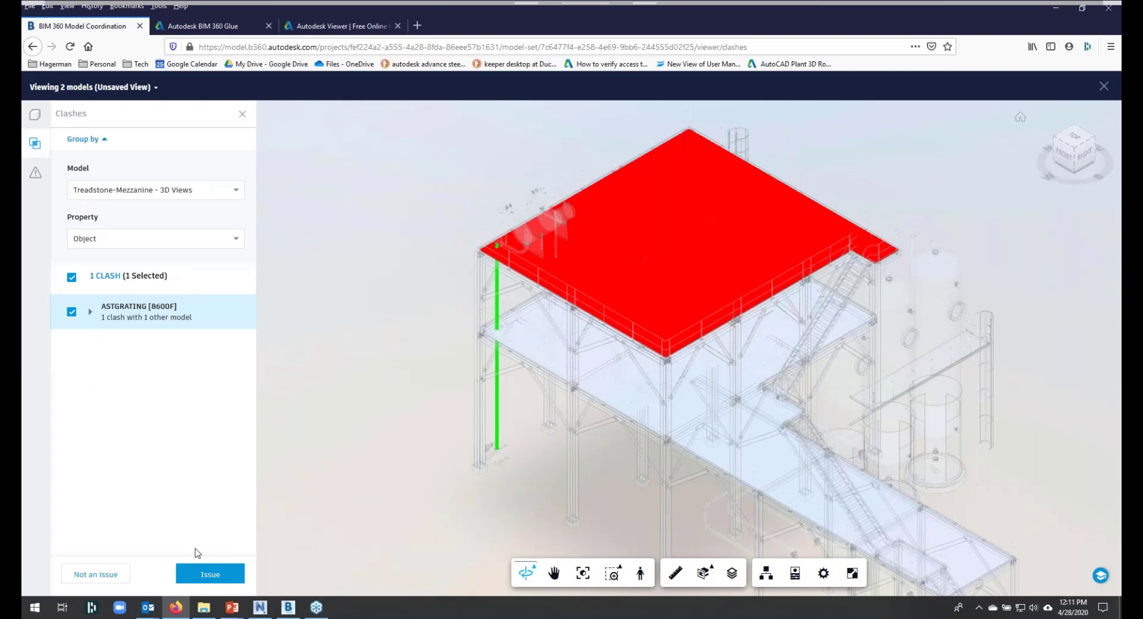
{"action": "left_click", "coordinate": [210, 576]}
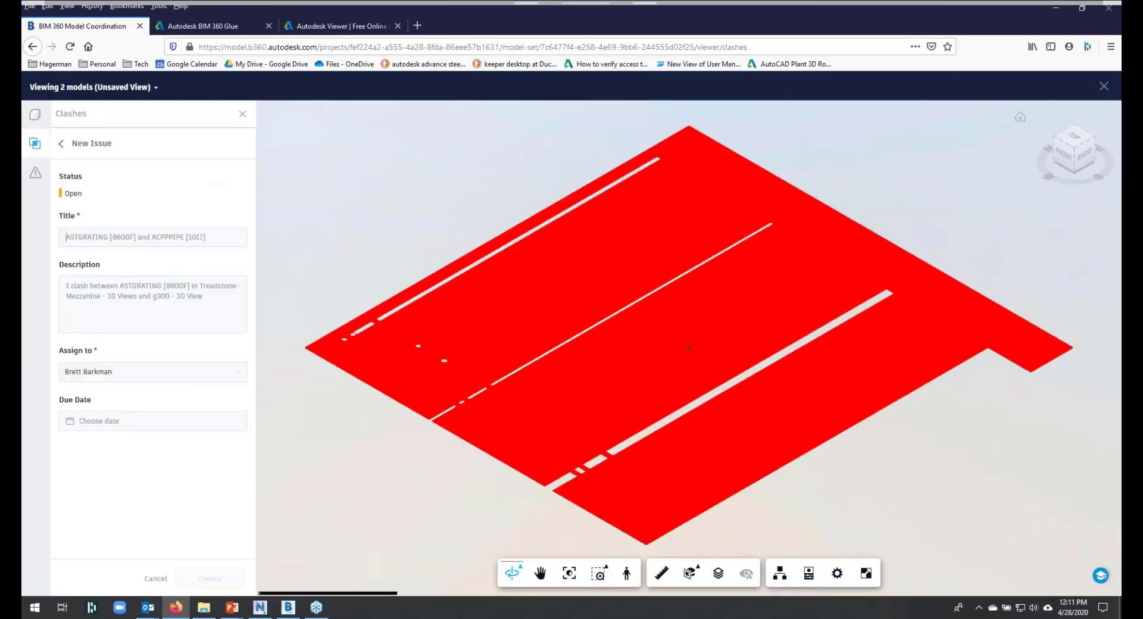
{"action": "scroll", "coordinate": [306, 340], "scroll_direction": "up", "scroll_amount": 6}
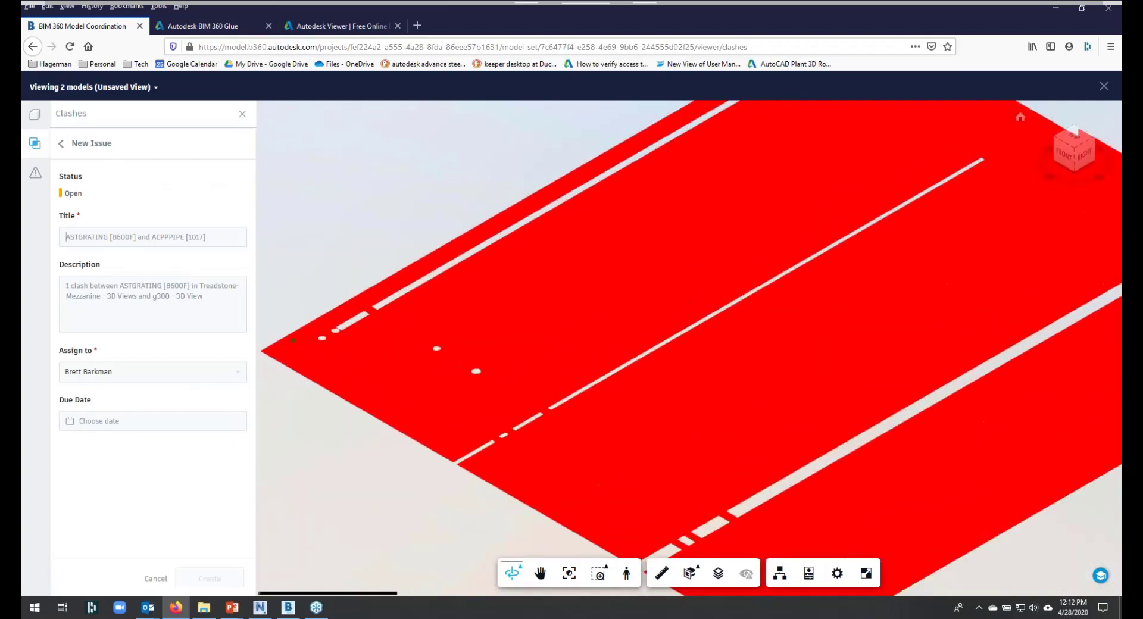
{"action": "scroll", "coordinate": [504, 308], "scroll_direction": "down", "scroll_amount": 3}
{"action": "scroll", "coordinate": [548, 301], "scroll_direction": "up", "scroll_amount": 6}
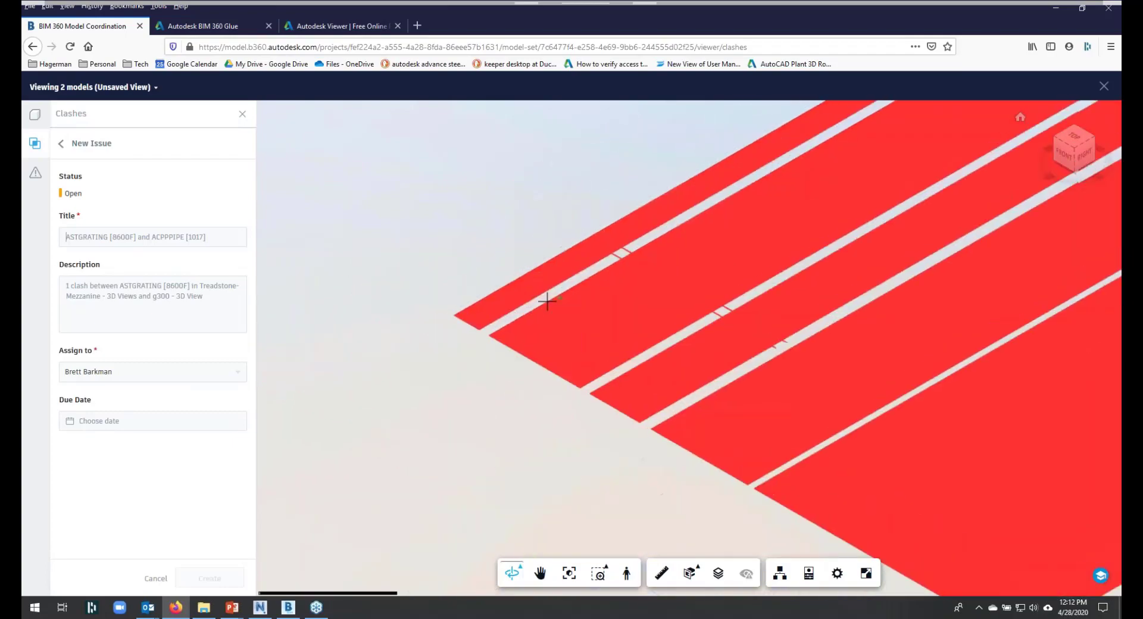
{"action": "scroll", "coordinate": [468, 306], "scroll_direction": "down", "scroll_amount": 3}
{"action": "scroll", "coordinate": [470, 307], "scroll_direction": "up", "scroll_amount": 5}
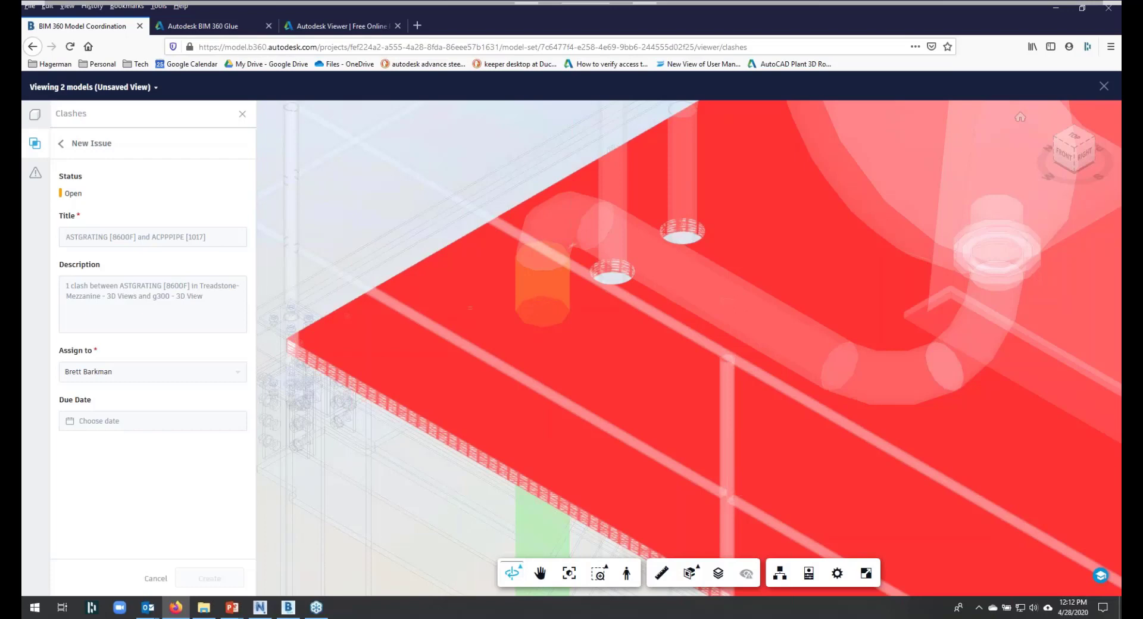
{"action": "scroll", "coordinate": [479, 316], "scroll_direction": "down", "scroll_amount": 8}
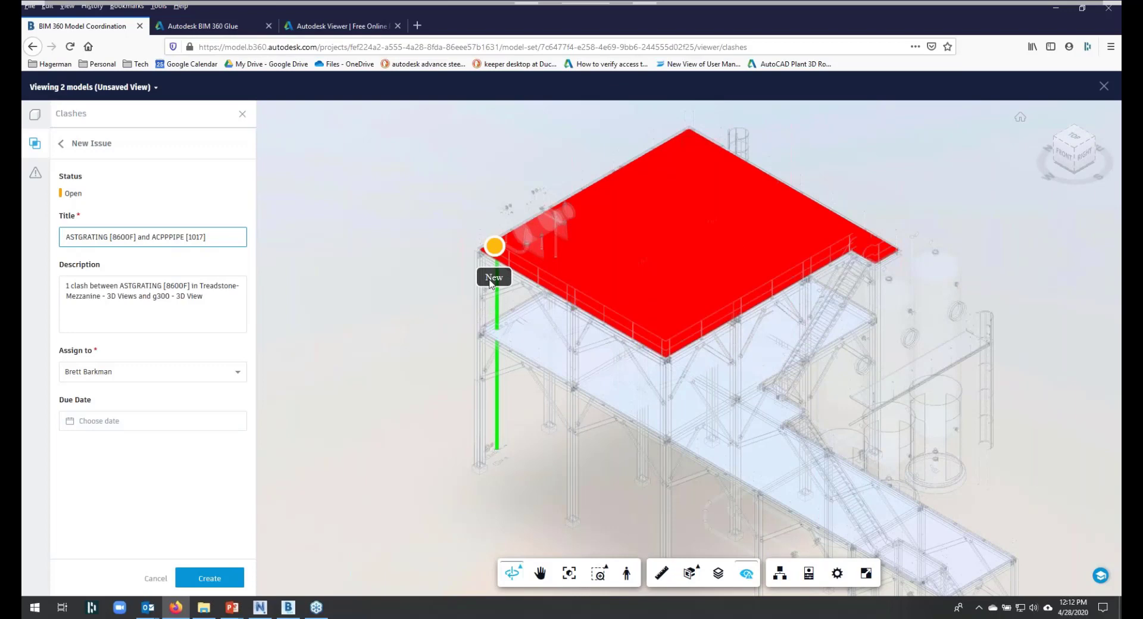
- Add "Need cutout in grating for 6" pipe." to the new issue's description
{"action": "left_click", "coordinate": [102, 316]}
{"action": "left_click", "coordinate": [111, 243]}
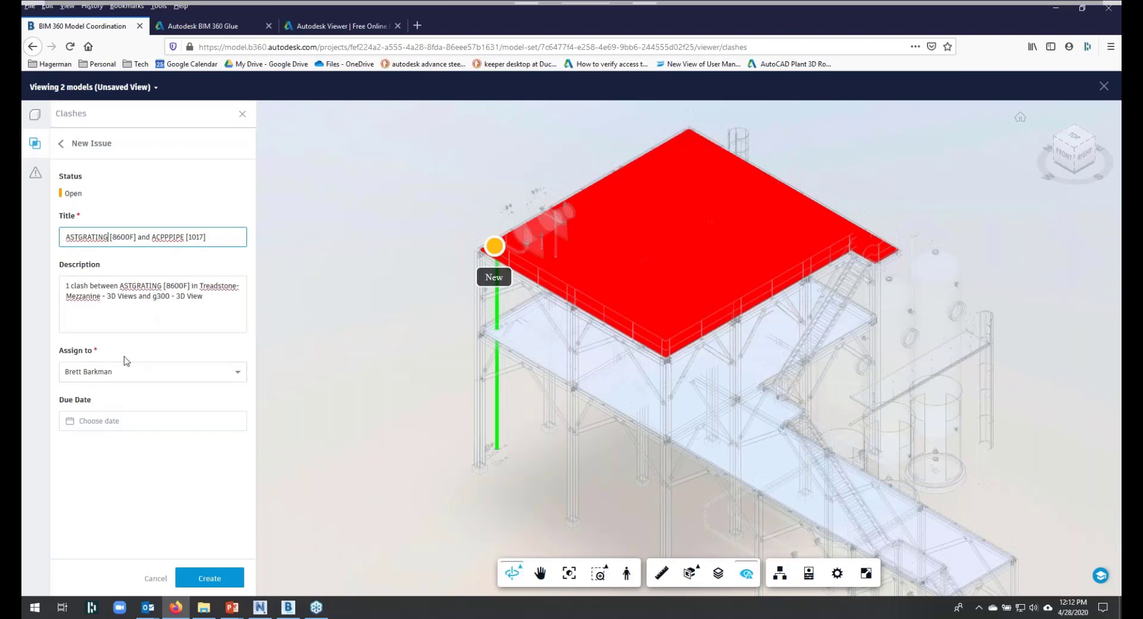
{"action": "left_click", "coordinate": [122, 320]}
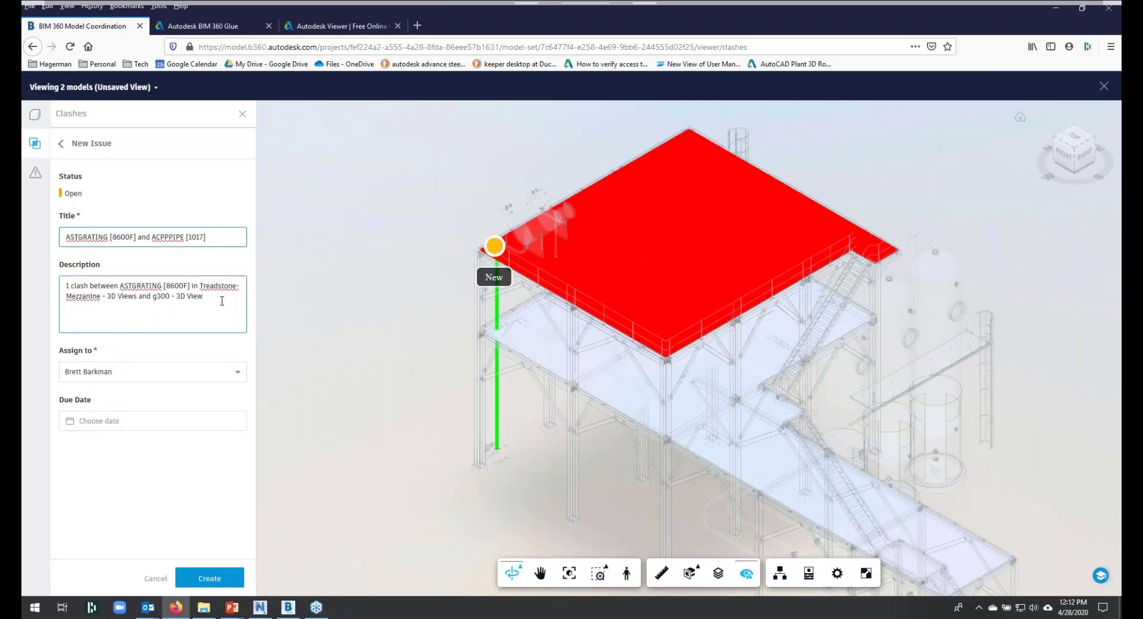
{"action": "type", "text": "Need cutout in grating for 6\" pipe."}
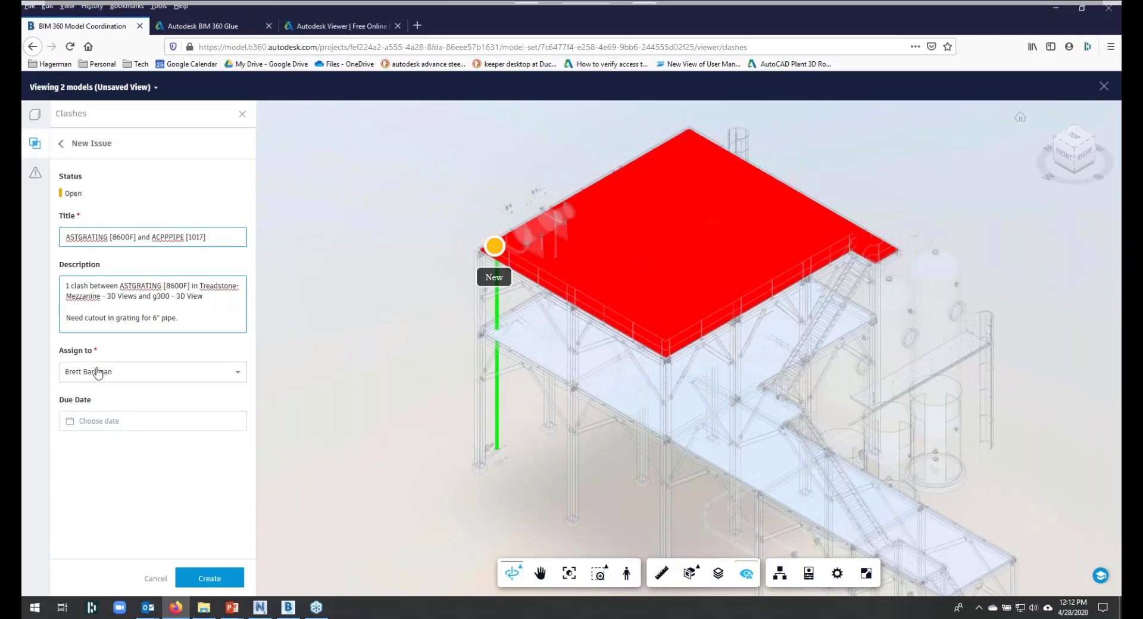
- Keep the current assignee, set the due date to Apr 28, 2020, and create the clash issue
{"action": "left_click", "coordinate": [103, 372]}
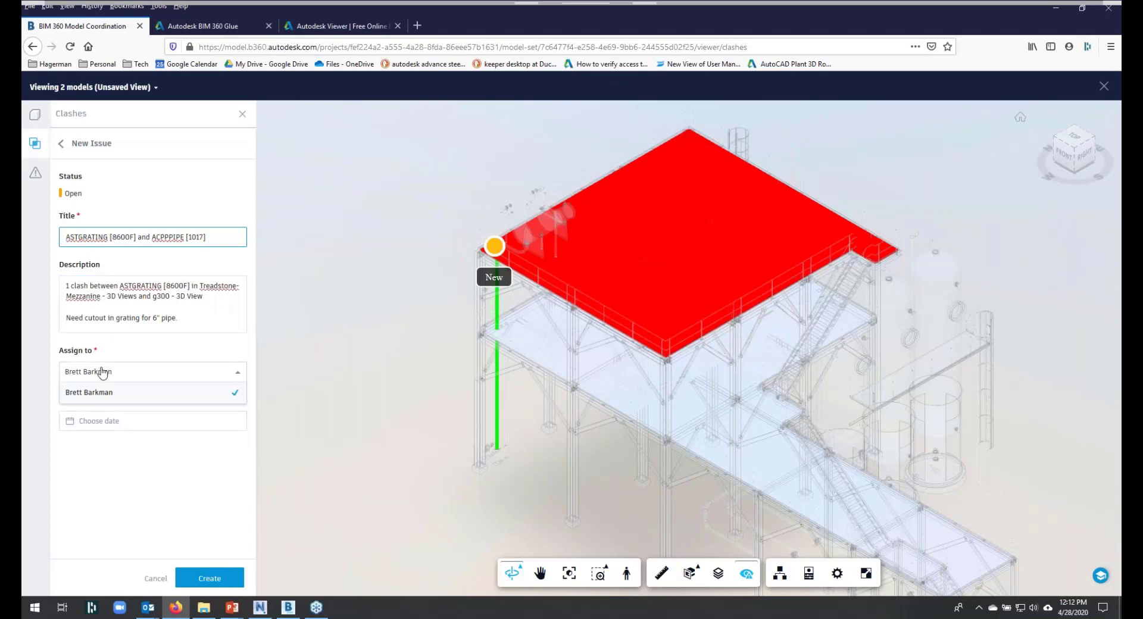
{"action": "left_click", "coordinate": [105, 422]}
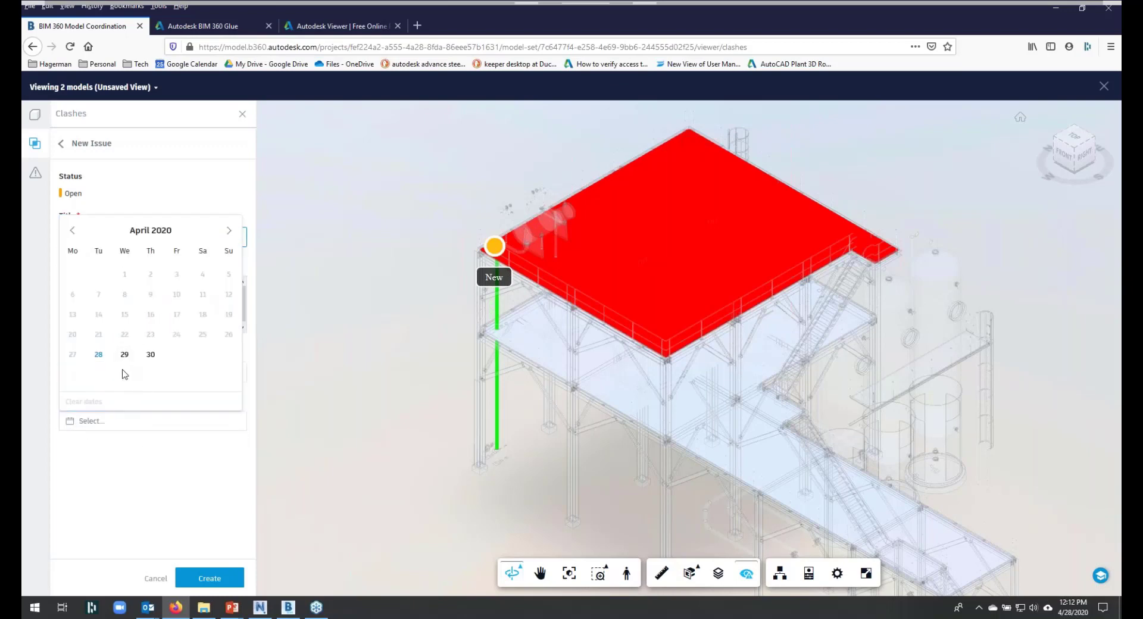
{"action": "left_click", "coordinate": [99, 356]}
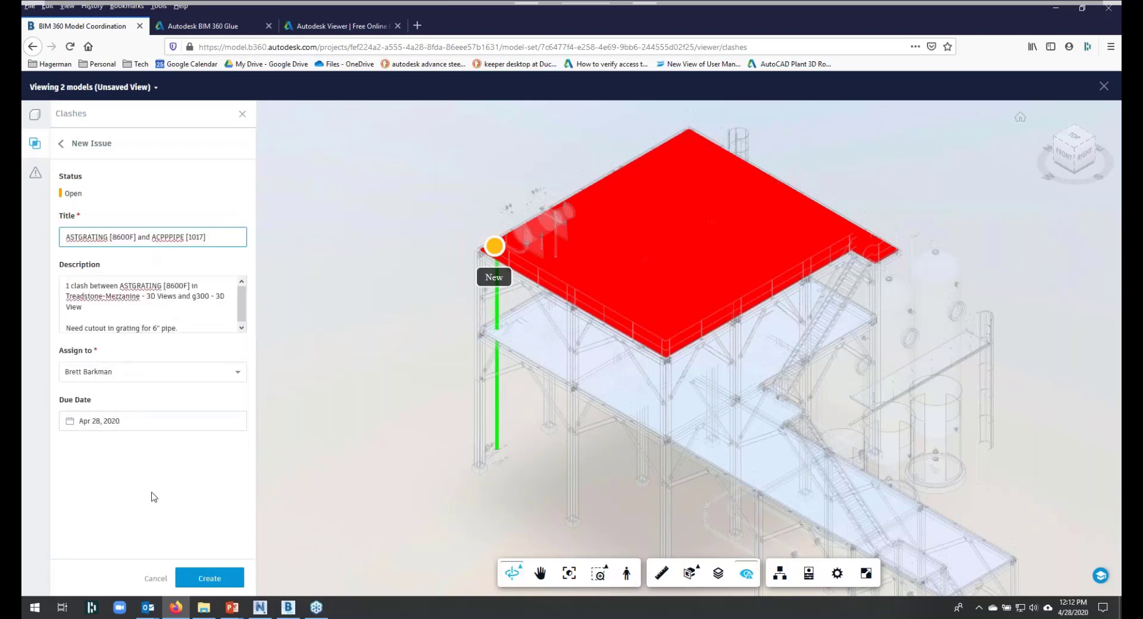
{"action": "left_click", "coordinate": [207, 578]}
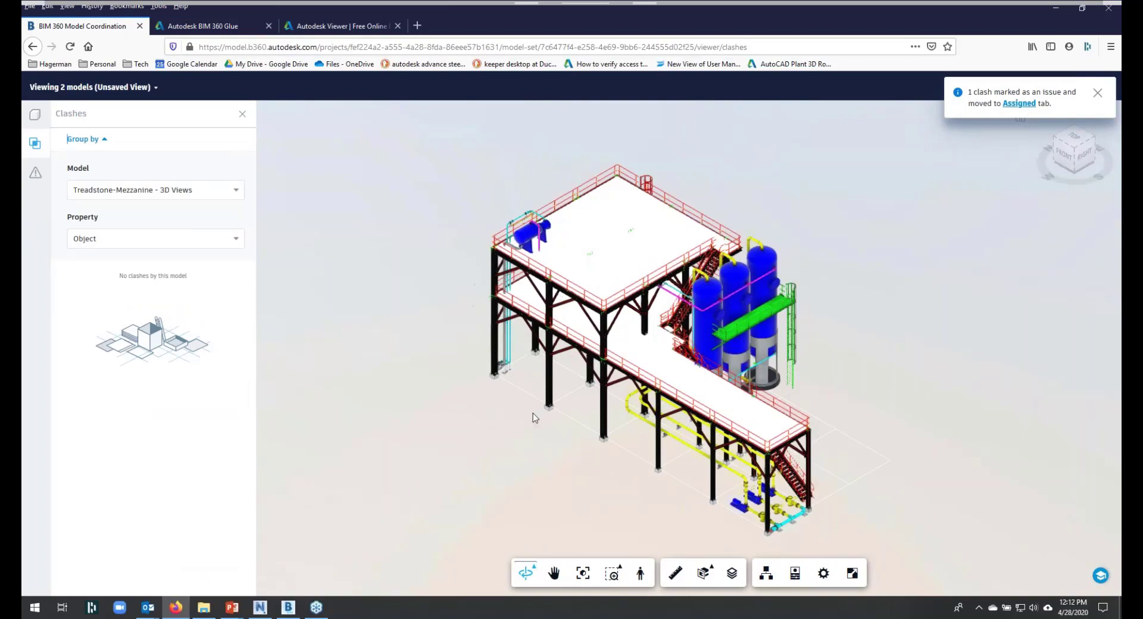
- Look closely at the pipe penetrating the mezzanine grating, review the properties of ACPPPIPE [1017], and close the model view
{"action": "scroll", "coordinate": [492, 237], "scroll_direction": "up", "scroll_amount": 8}
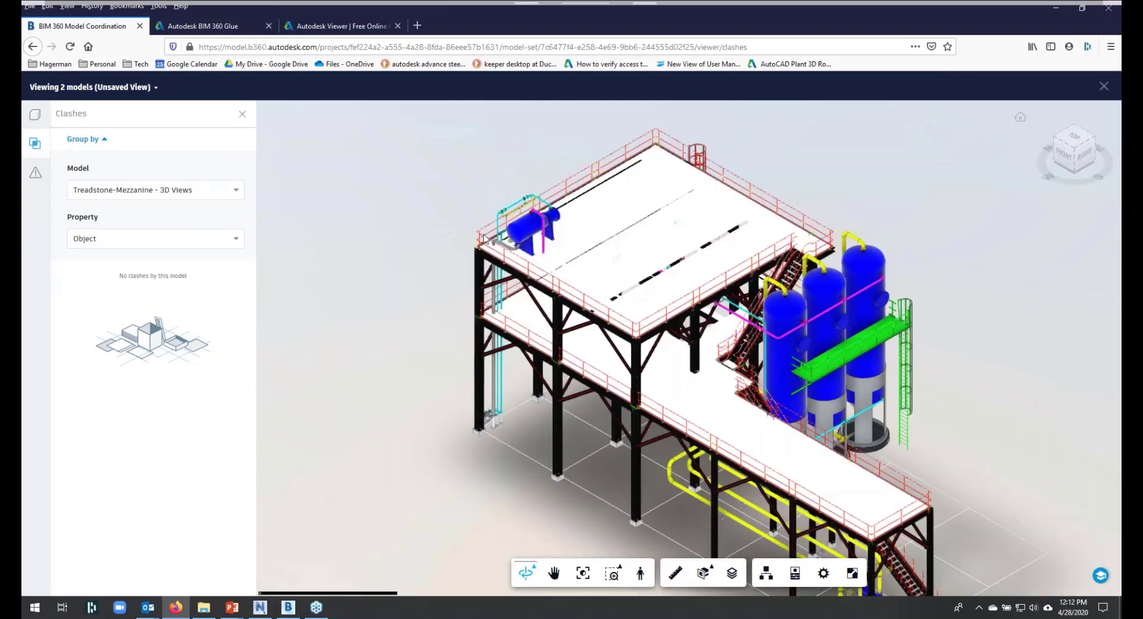
{"action": "scroll", "coordinate": [463, 239], "scroll_direction": "up", "scroll_amount": 6}
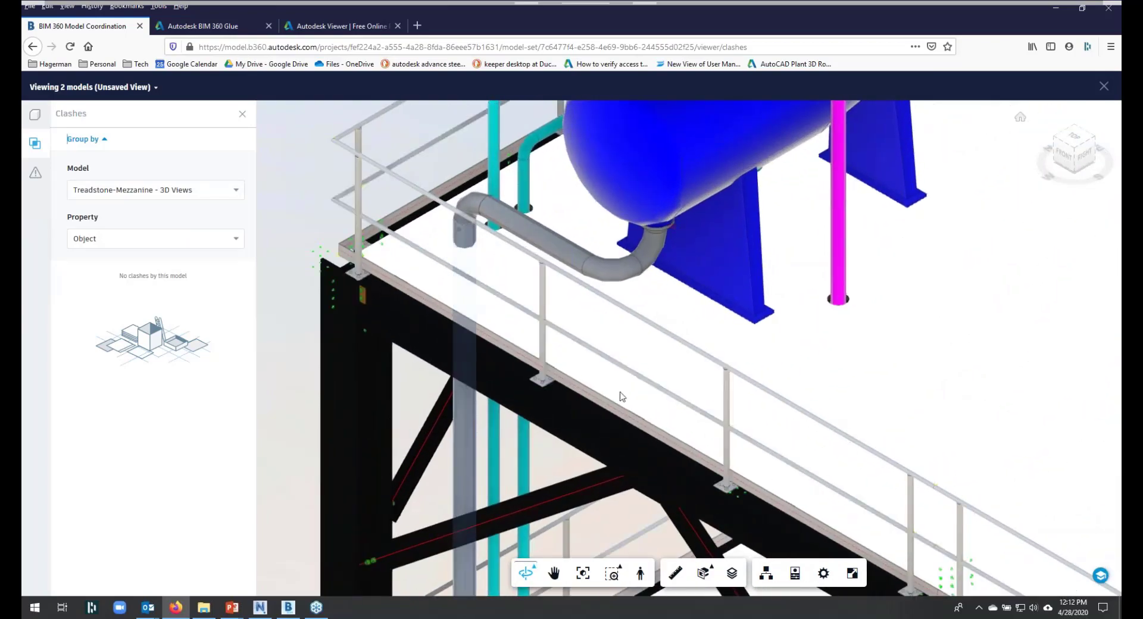
{"action": "left_click", "coordinate": [795, 576]}
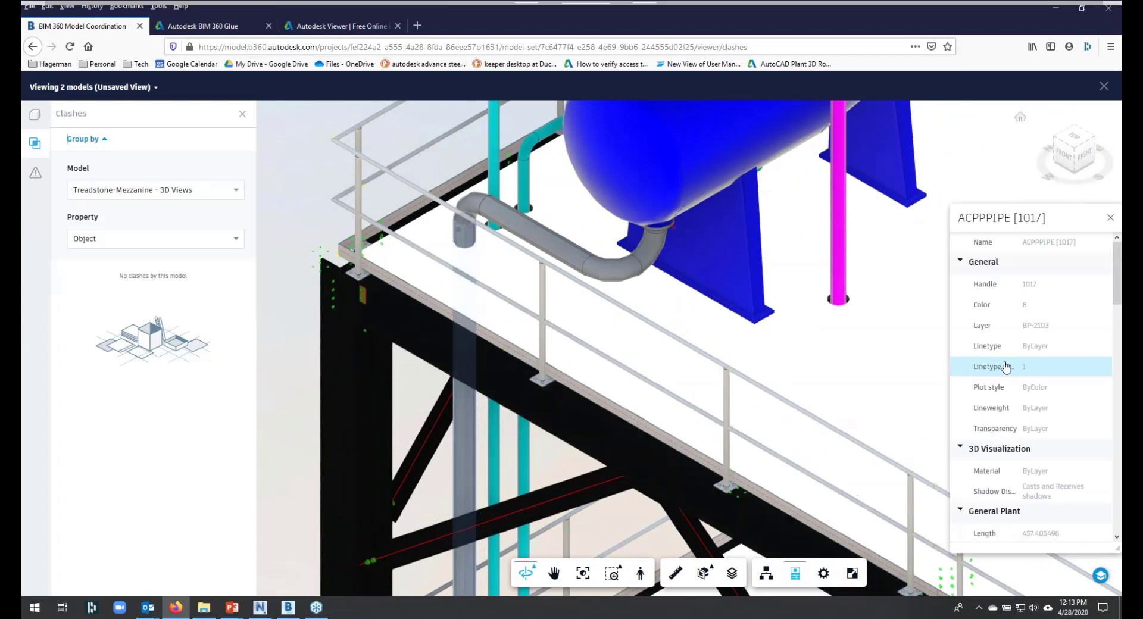
{"action": "scroll", "coordinate": [1041, 372], "scroll_direction": "down", "scroll_amount": 2}
{"action": "scroll", "coordinate": [1040, 373], "scroll_direction": "down", "scroll_amount": 3}
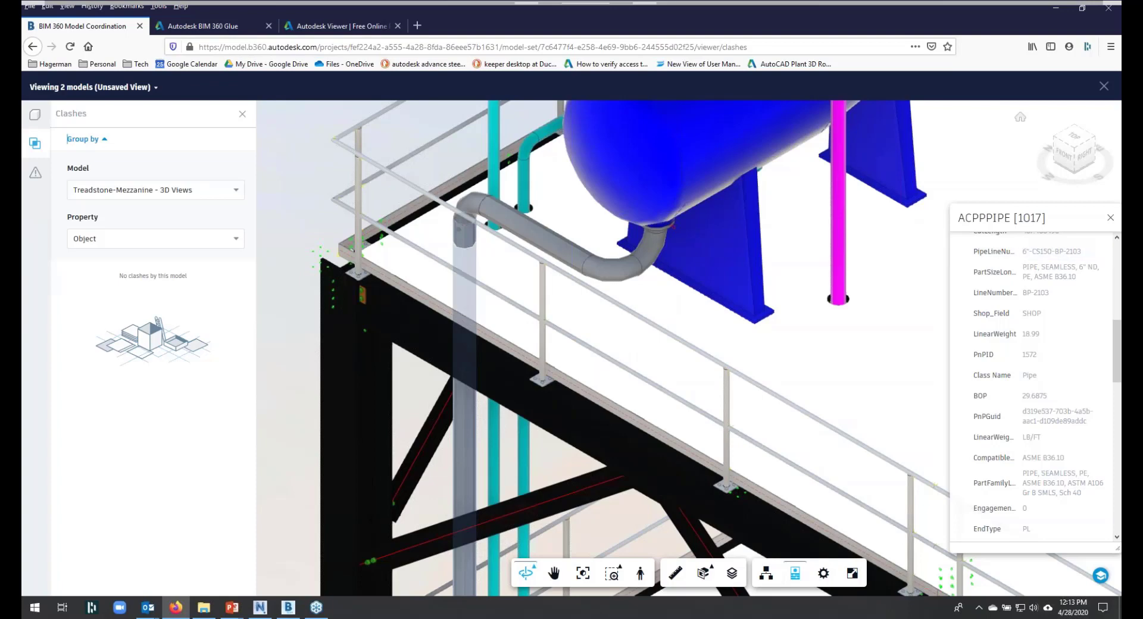
{"action": "left_click", "coordinate": [1111, 218]}
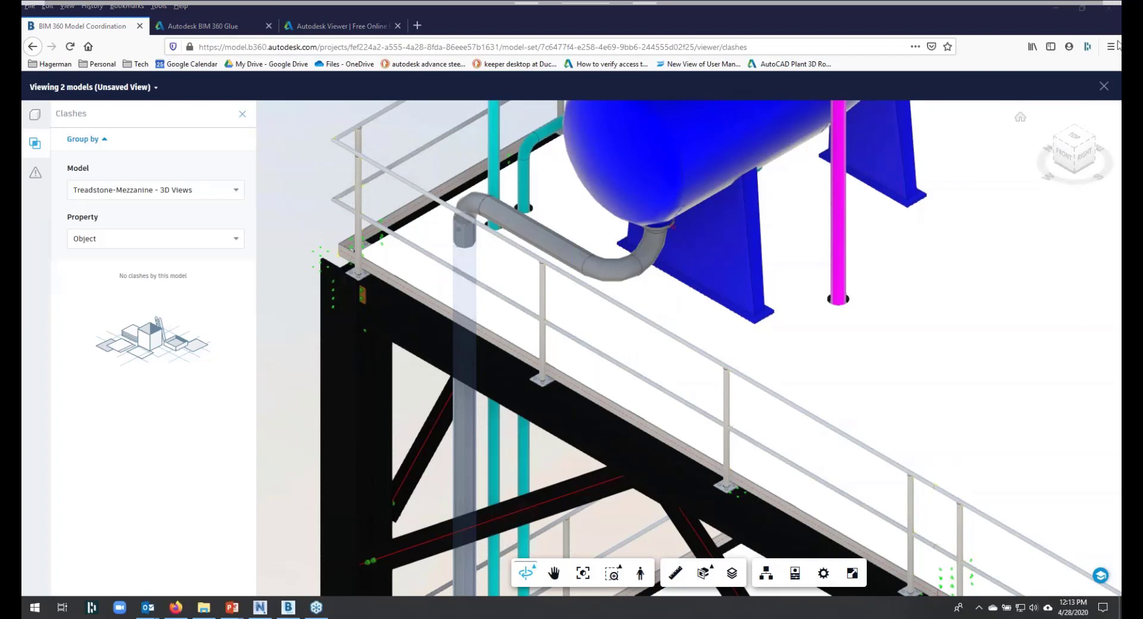
{"action": "left_click", "coordinate": [1104, 86]}
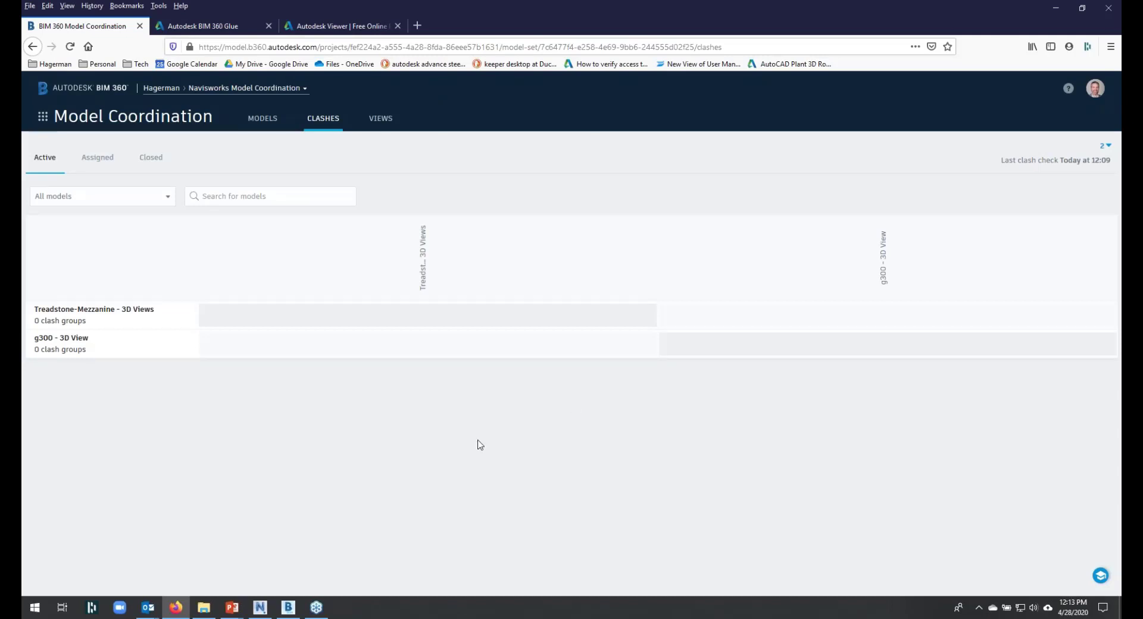
- Open the assigned ASTGRATING [8600F] and ACPPPIPE [1017] issue in the model and review its details through to the description
{"action": "left_click", "coordinate": [102, 160]}
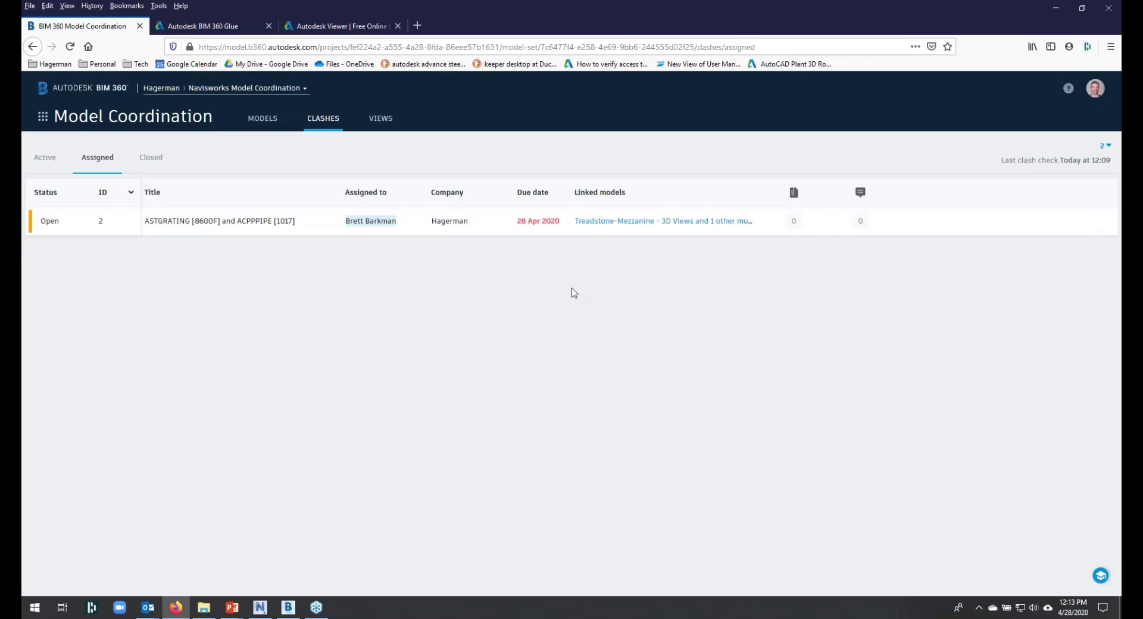
{"action": "left_click", "coordinate": [612, 226]}
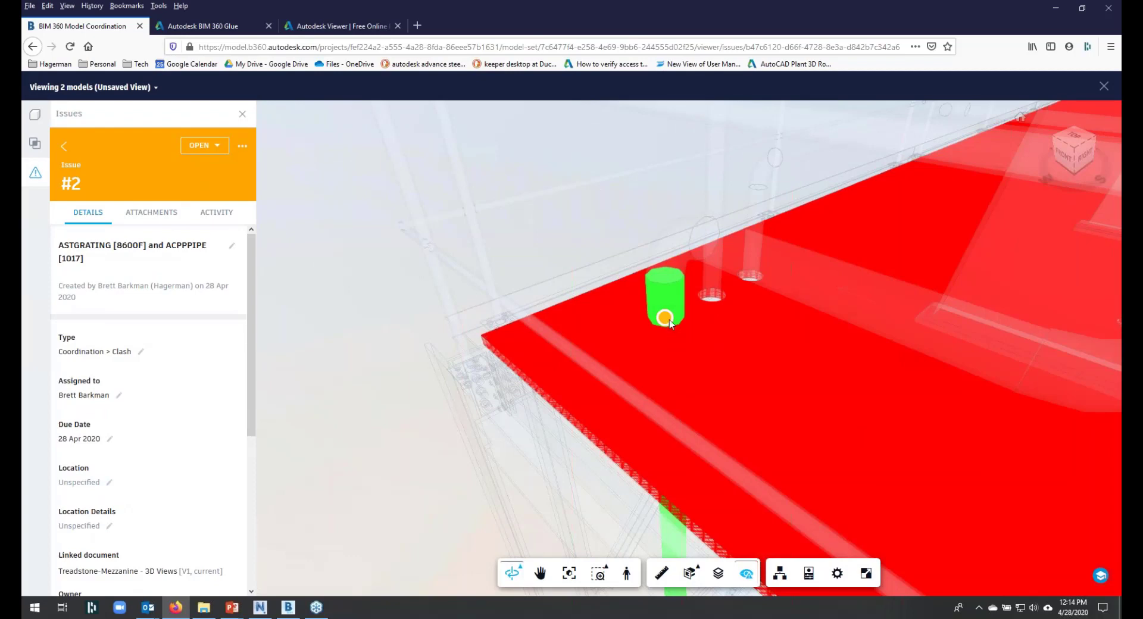
{"action": "scroll", "coordinate": [254, 363], "scroll_direction": "down", "scroll_amount": 5}
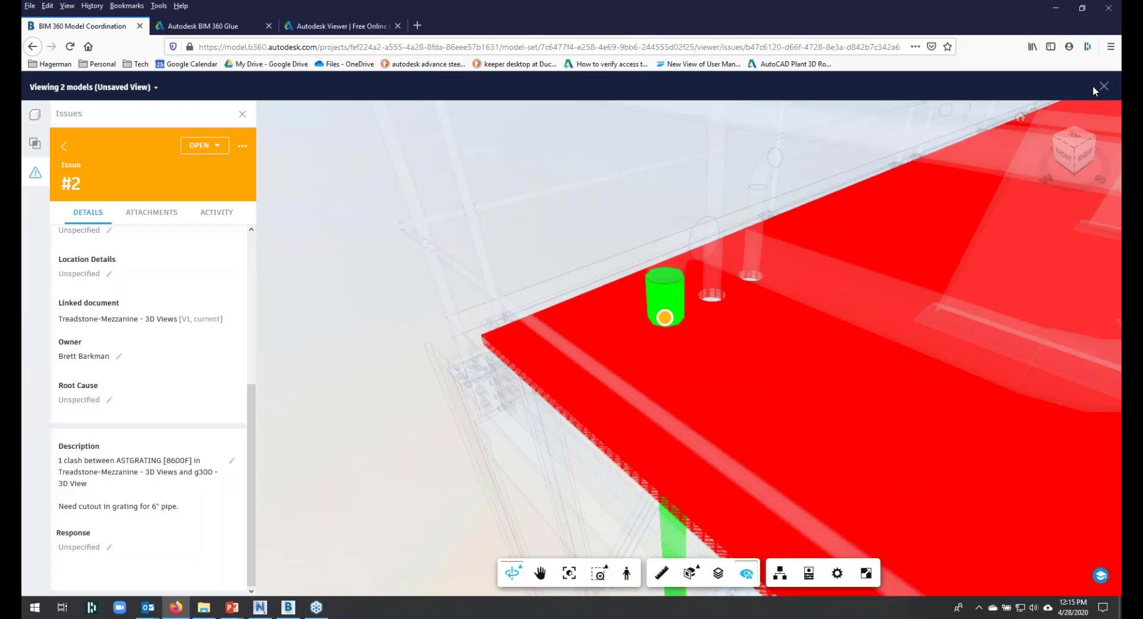
{"action": "left_click", "coordinate": [1104, 87]}
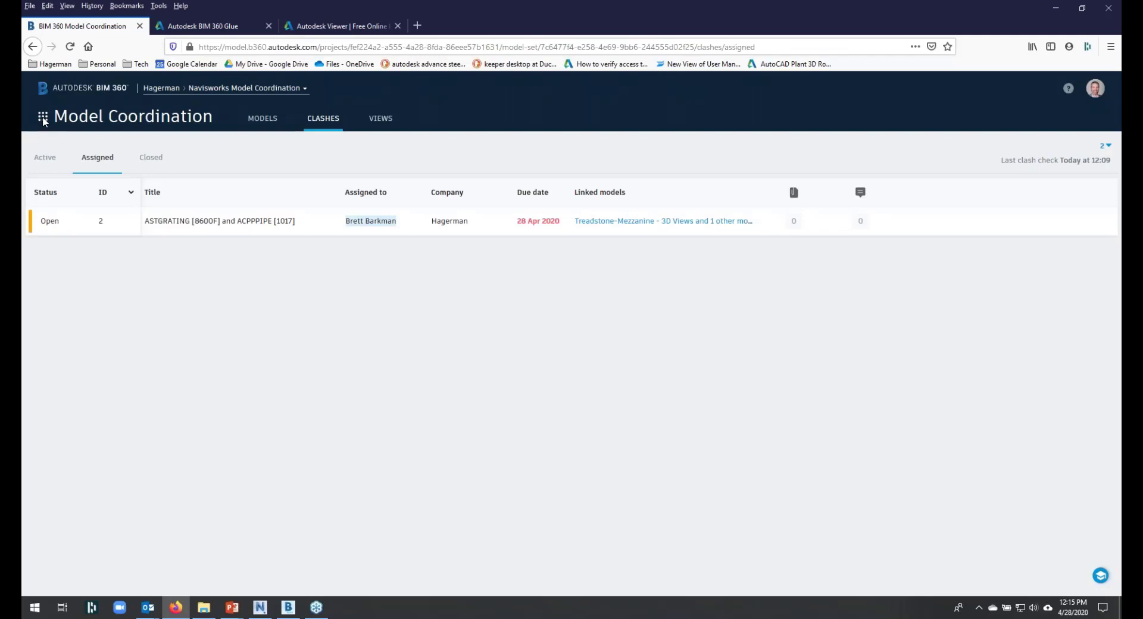
- Go to Document Management and open the Structure without Clash folder under Plans > Coordination
{"action": "left_click", "coordinate": [43, 122]}
{"action": "left_click", "coordinate": [154, 166]}
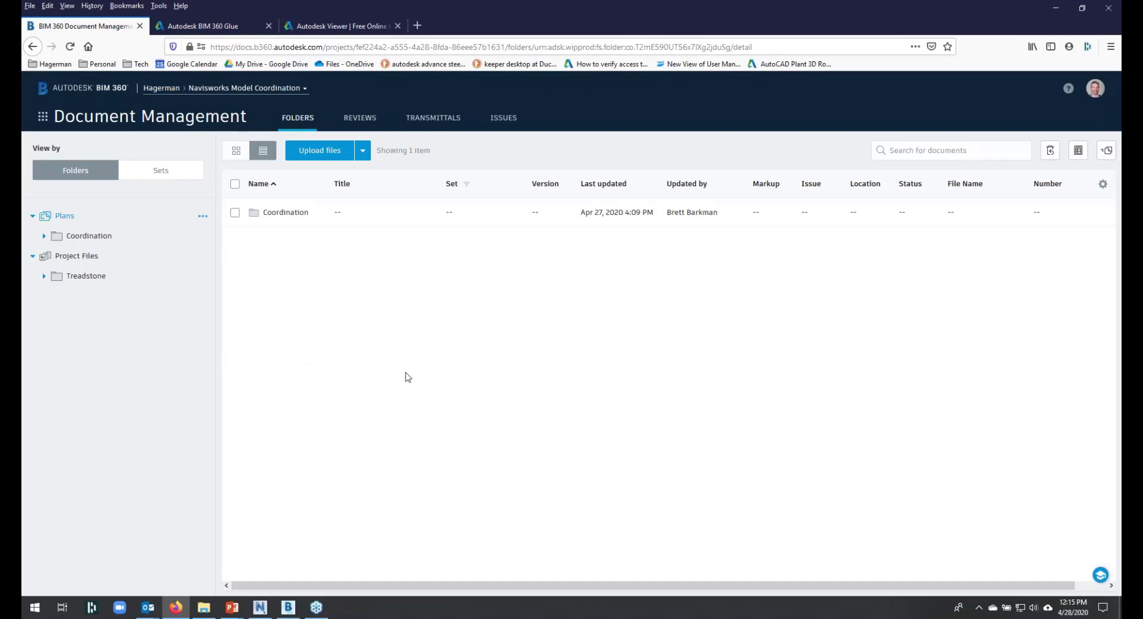
{"action": "left_click", "coordinate": [44, 237]}
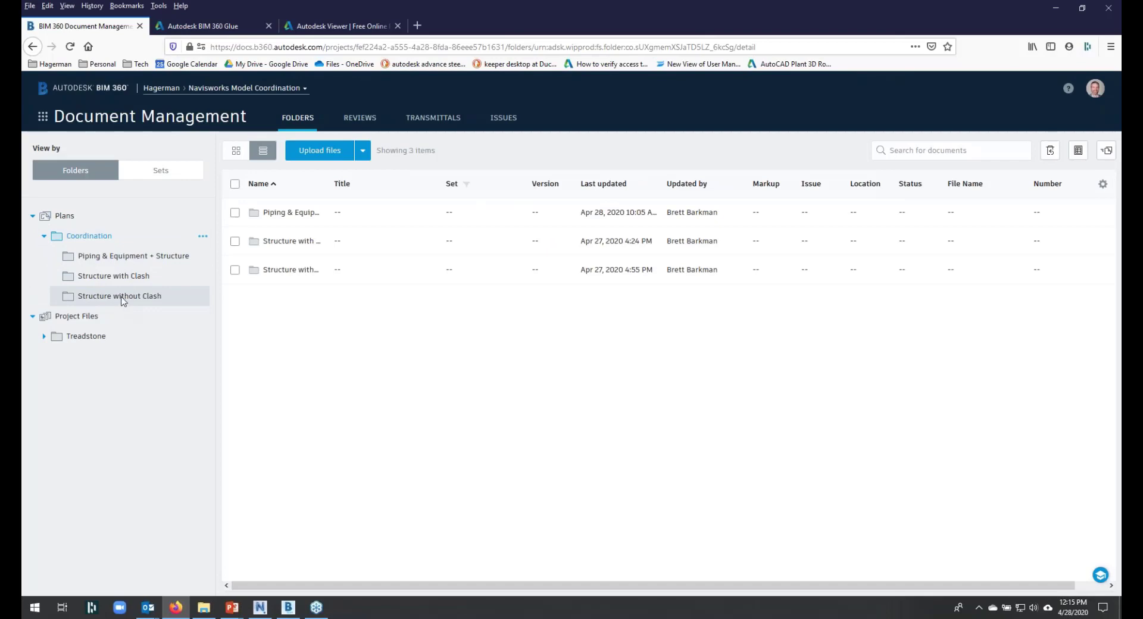
{"action": "left_click", "coordinate": [122, 298]}
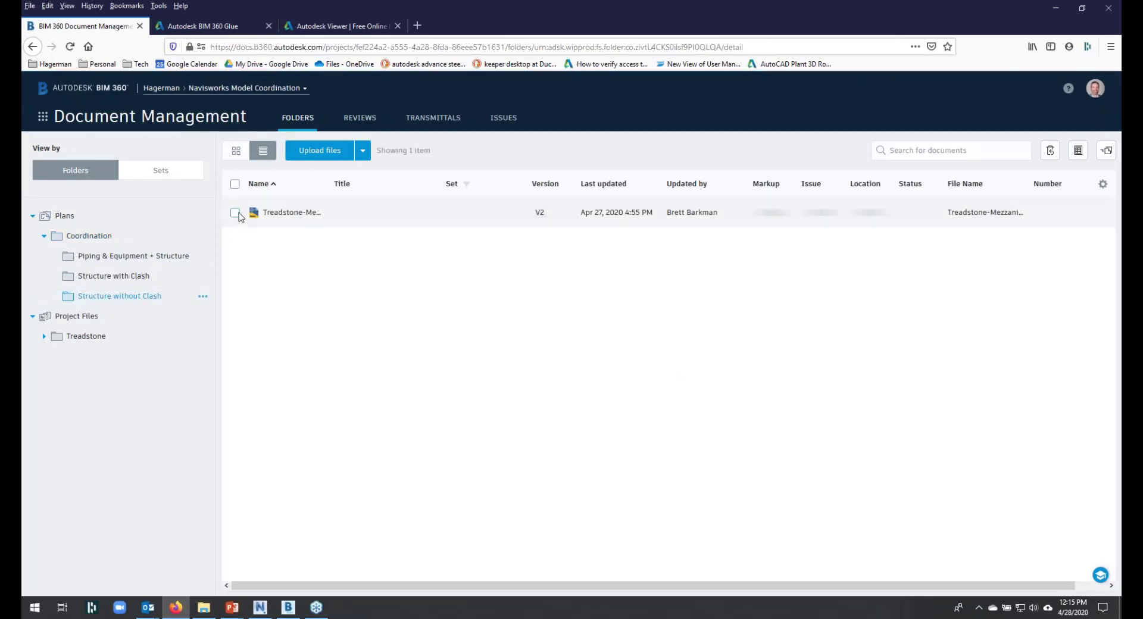
- Copy Treadstone-Mezzanine - 3D Views into the Piping & Equipment + Structure folder and open that folder
{"action": "left_click", "coordinate": [235, 213]}
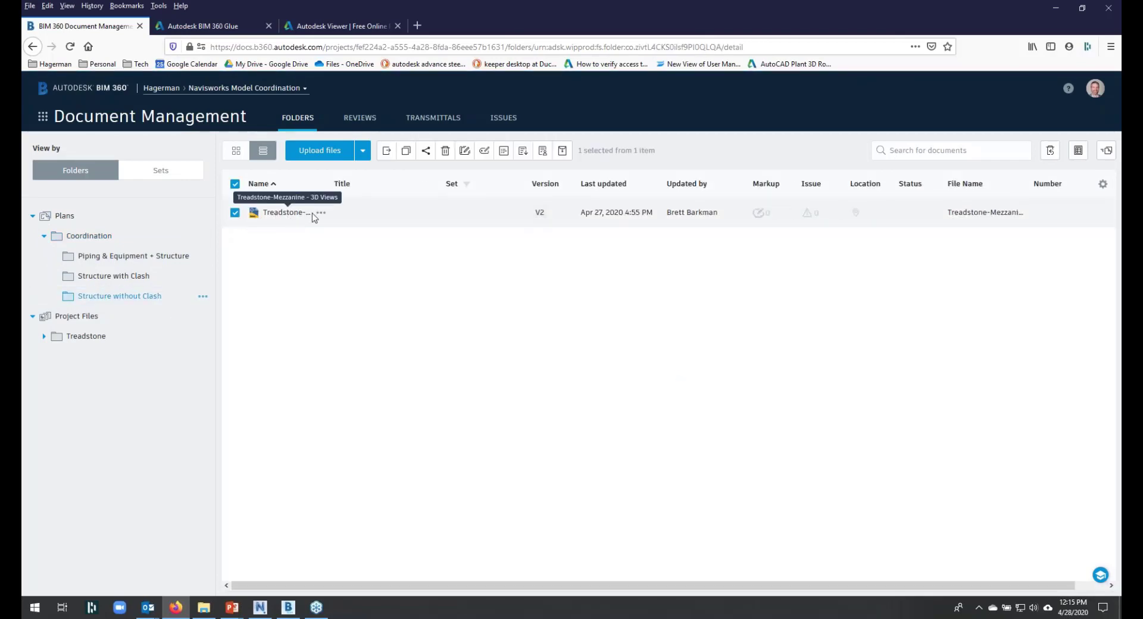
{"action": "left_click", "coordinate": [406, 152]}
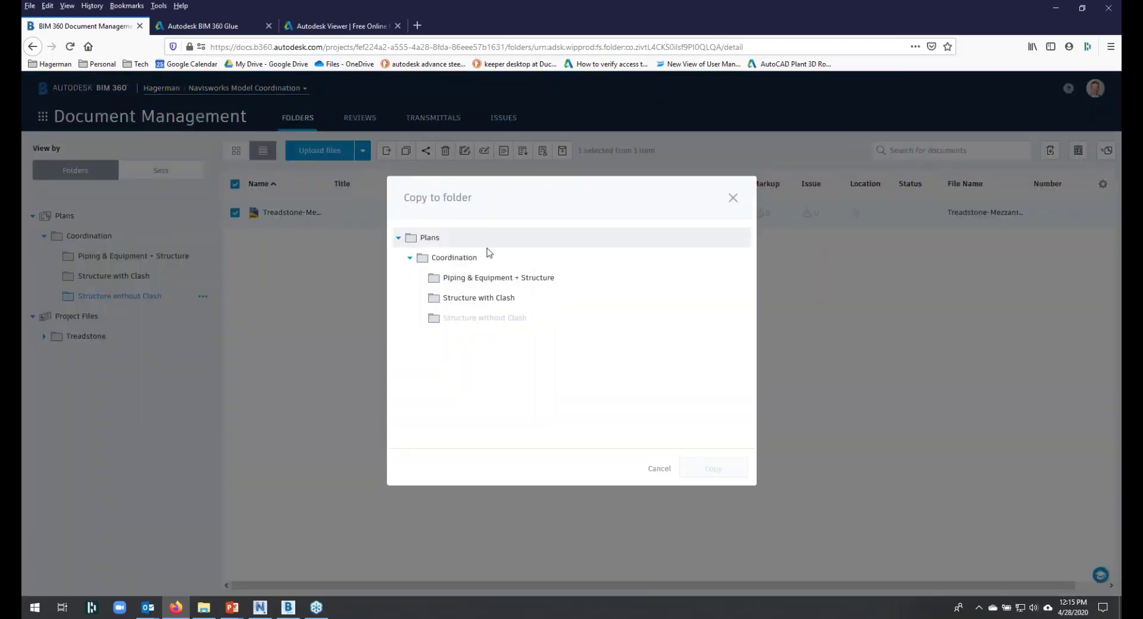
{"action": "left_click", "coordinate": [480, 279]}
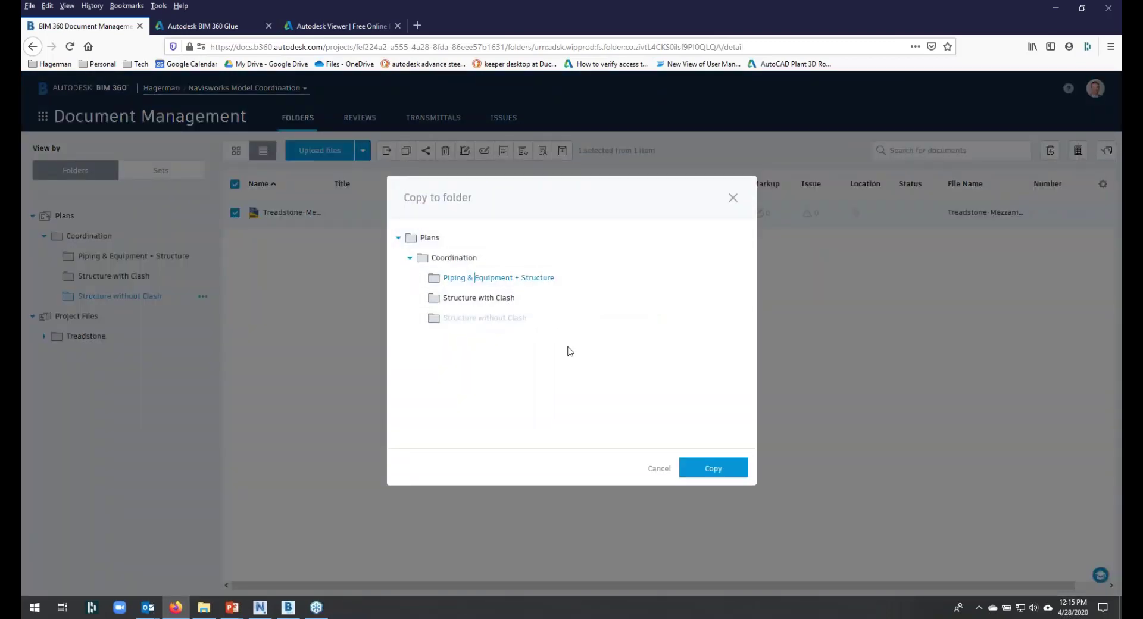
{"action": "left_click", "coordinate": [714, 468]}
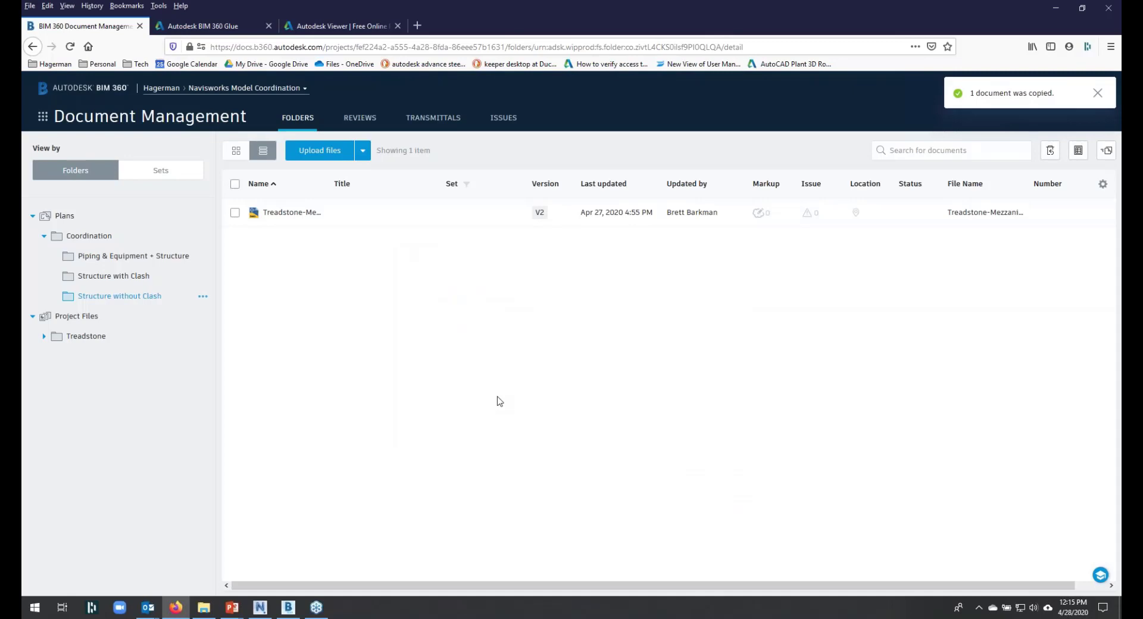
{"action": "left_click", "coordinate": [178, 256]}
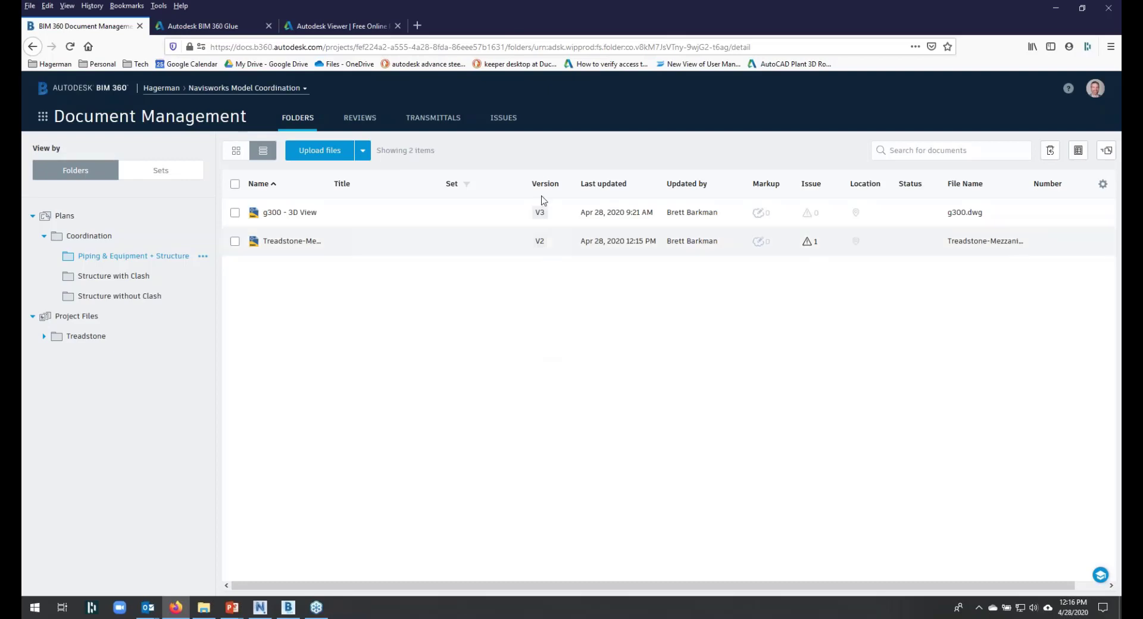
- Open issue #2 on its linked Treadstone-Mezzanine document and set its status to Answered with the comment "Cutout added."
{"action": "left_click", "coordinate": [510, 123]}
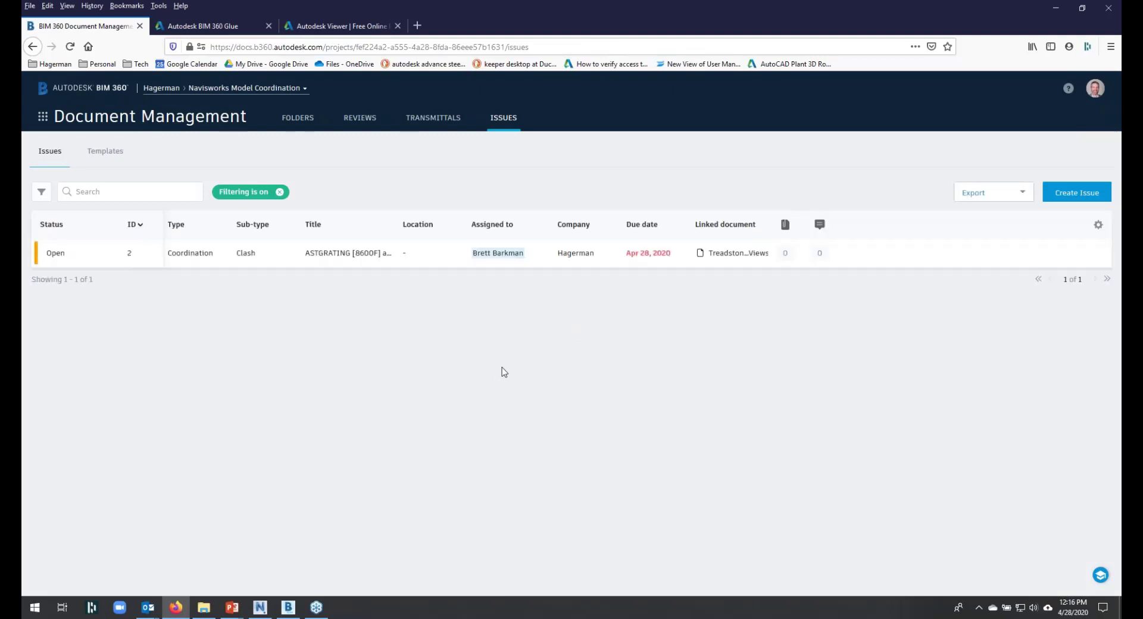
{"action": "left_click", "coordinate": [734, 254]}
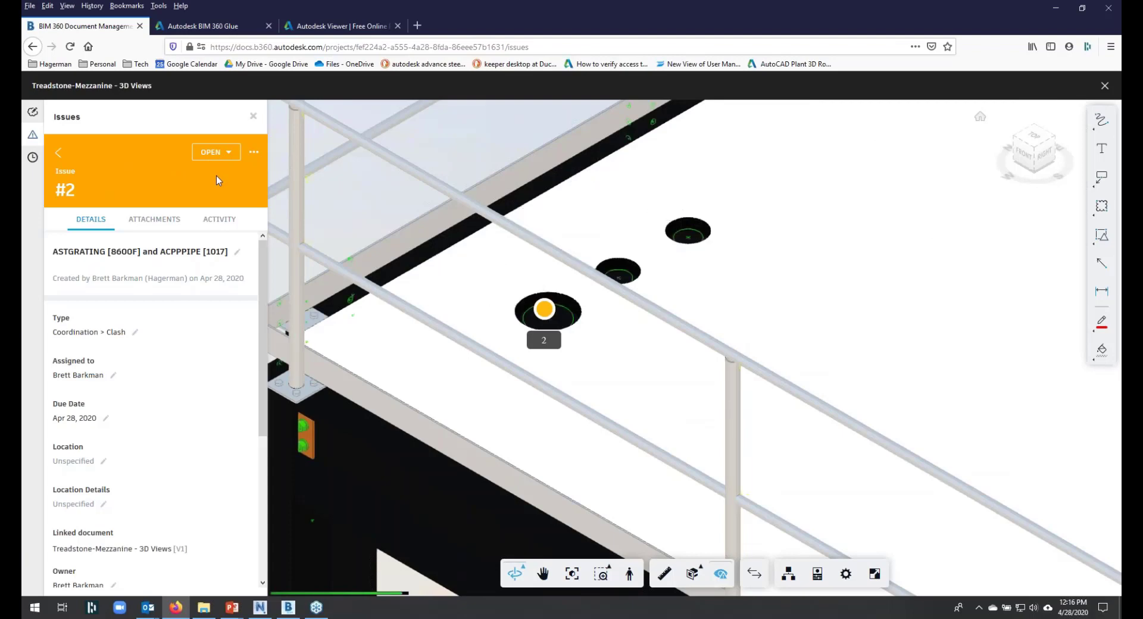
{"action": "left_click", "coordinate": [208, 154]}
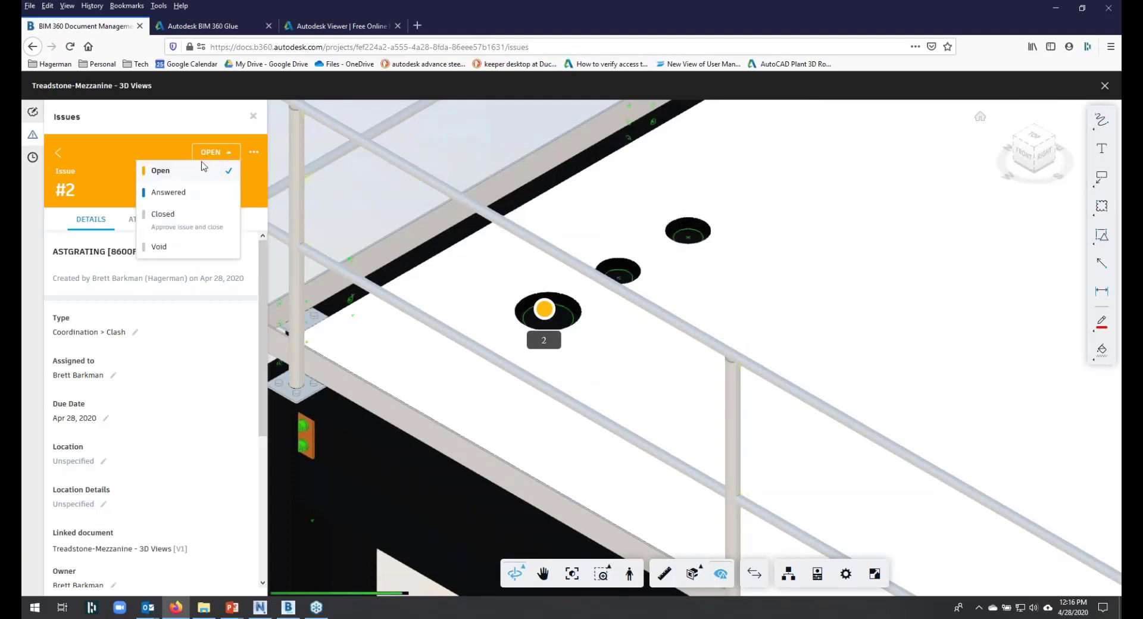
{"action": "left_click", "coordinate": [174, 194]}
{"action": "left_click", "coordinate": [108, 362]}
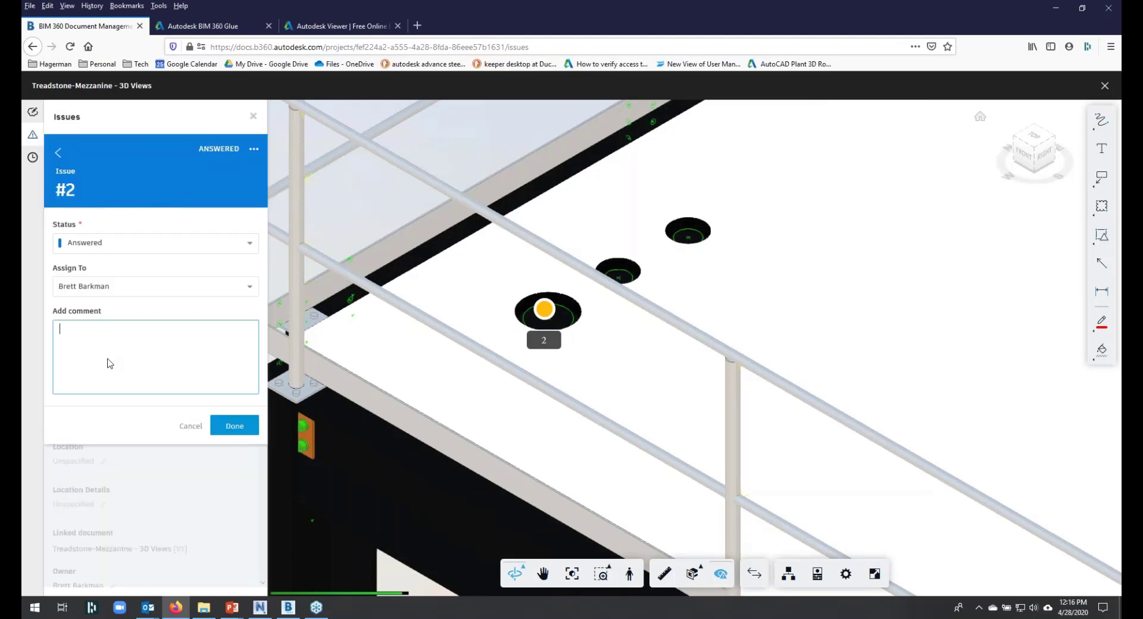
{"action": "type", "text": "Cutout added."}
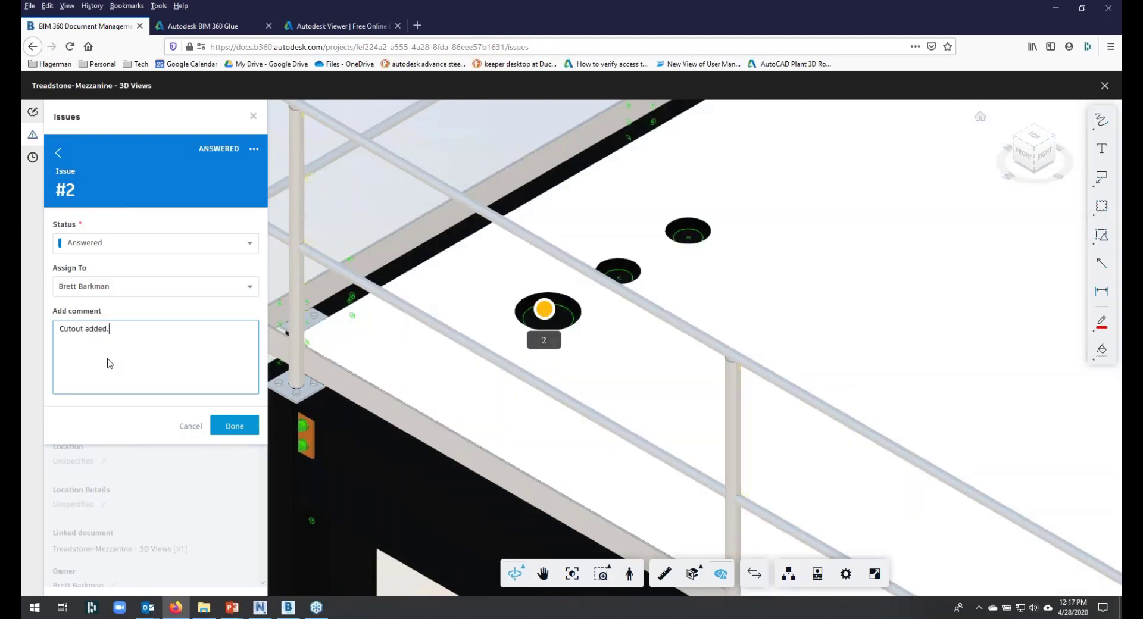
{"action": "left_click", "coordinate": [227, 424]}
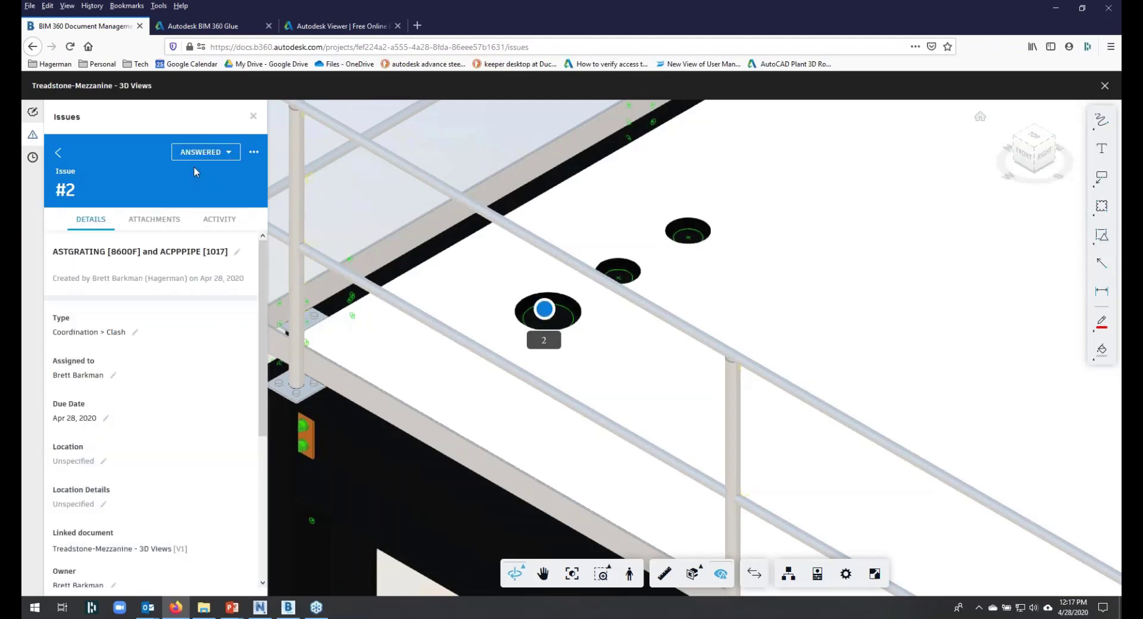
{"action": "left_click", "coordinate": [253, 115]}
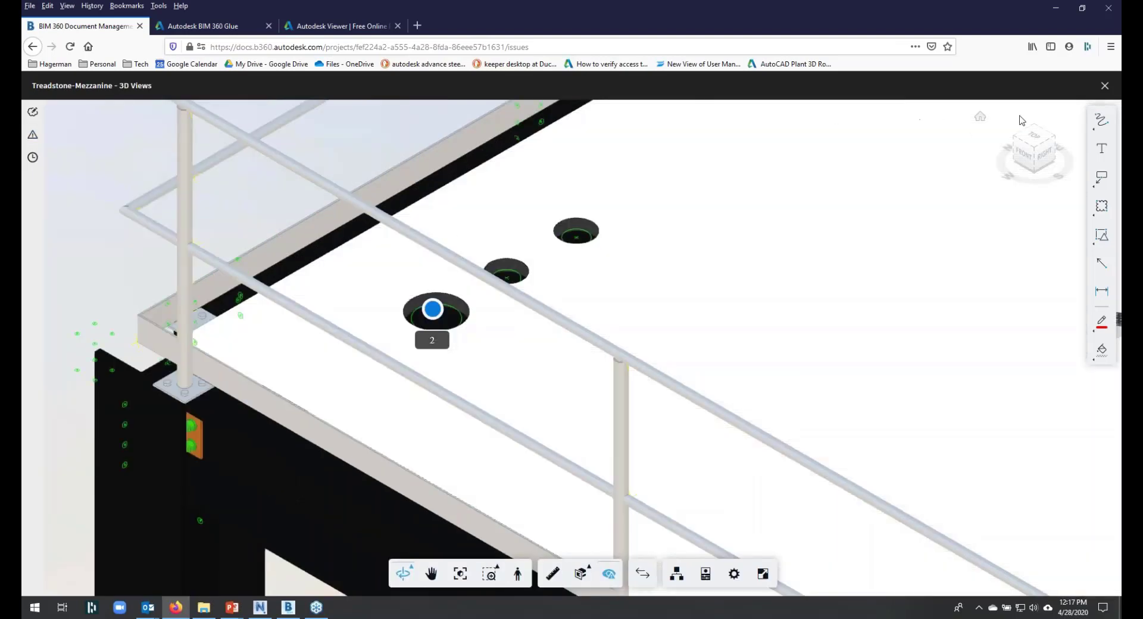
{"action": "left_click", "coordinate": [1105, 86]}
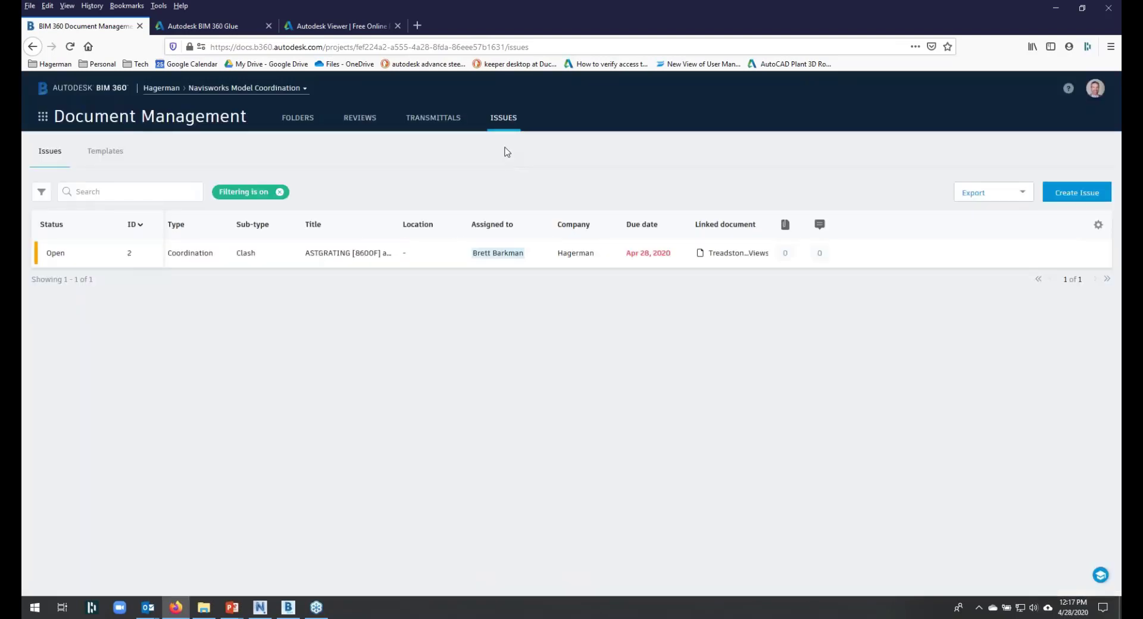
- Go to Project Home, open the ASTGRATING [8600F] and ACPPPIPE [1017] issue, and review its additional details
{"action": "left_click", "coordinate": [42, 116]}
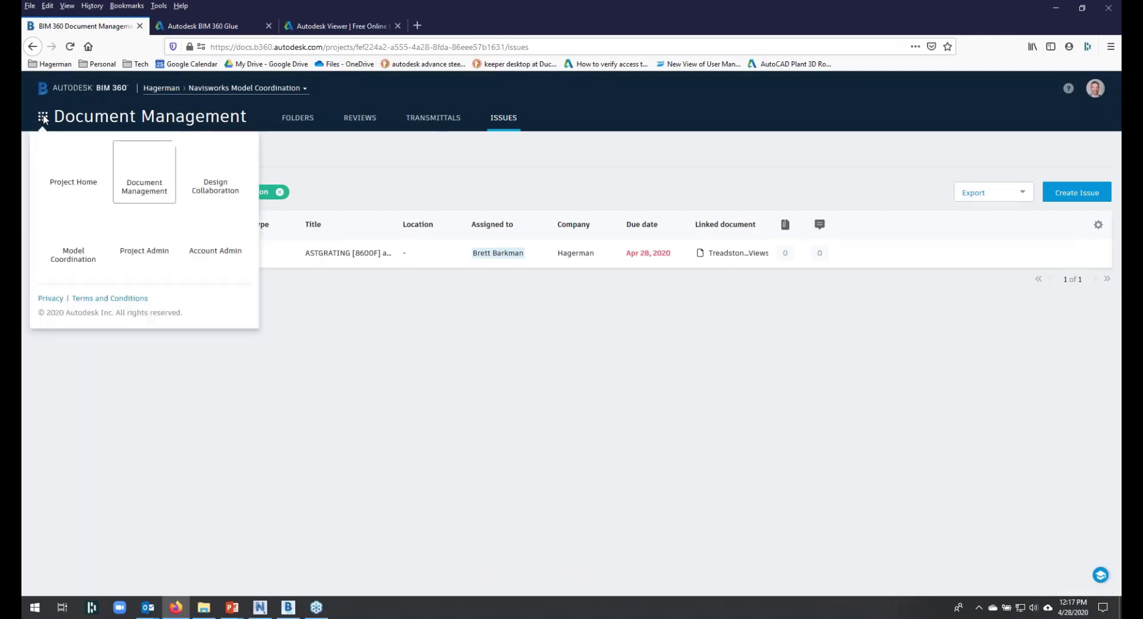
{"action": "left_click", "coordinate": [74, 167]}
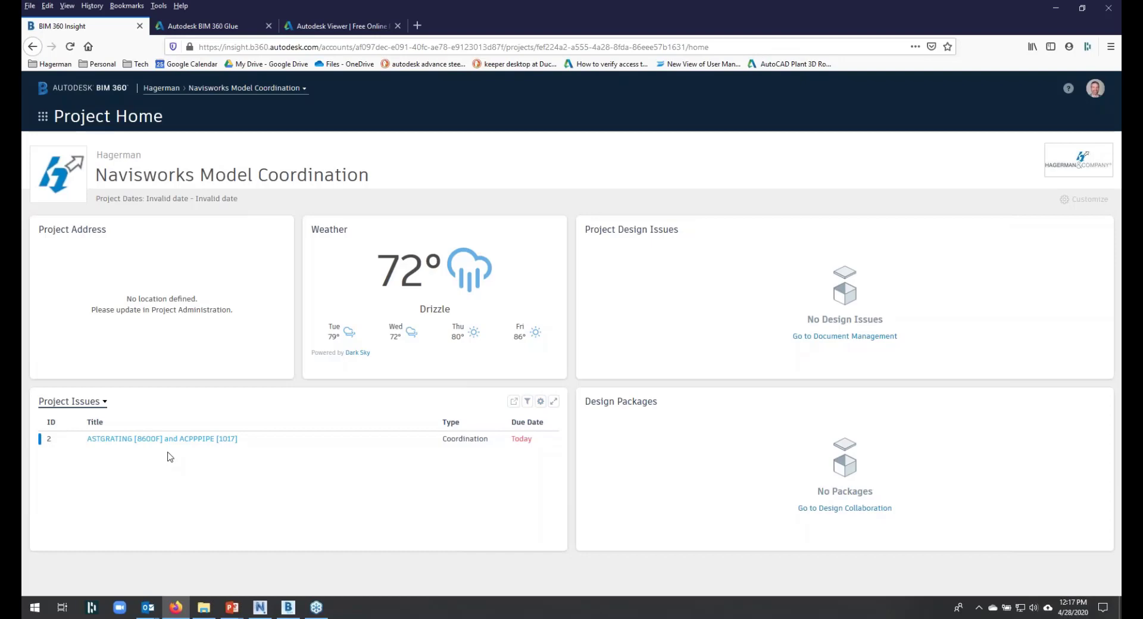
{"action": "left_click", "coordinate": [129, 441]}
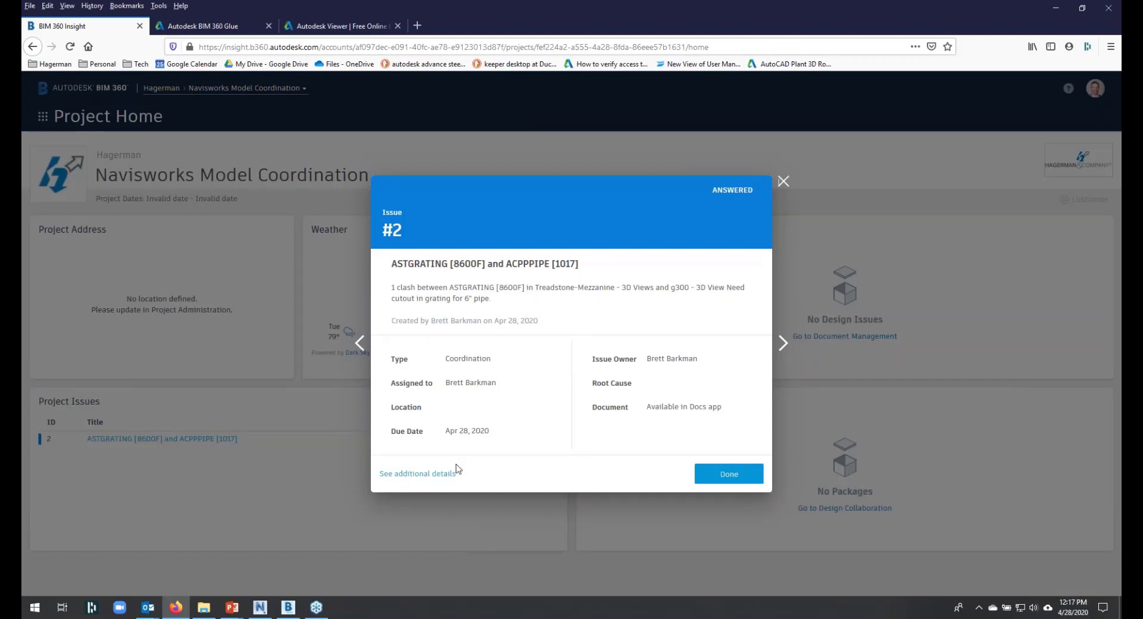
{"action": "left_click", "coordinate": [431, 475]}
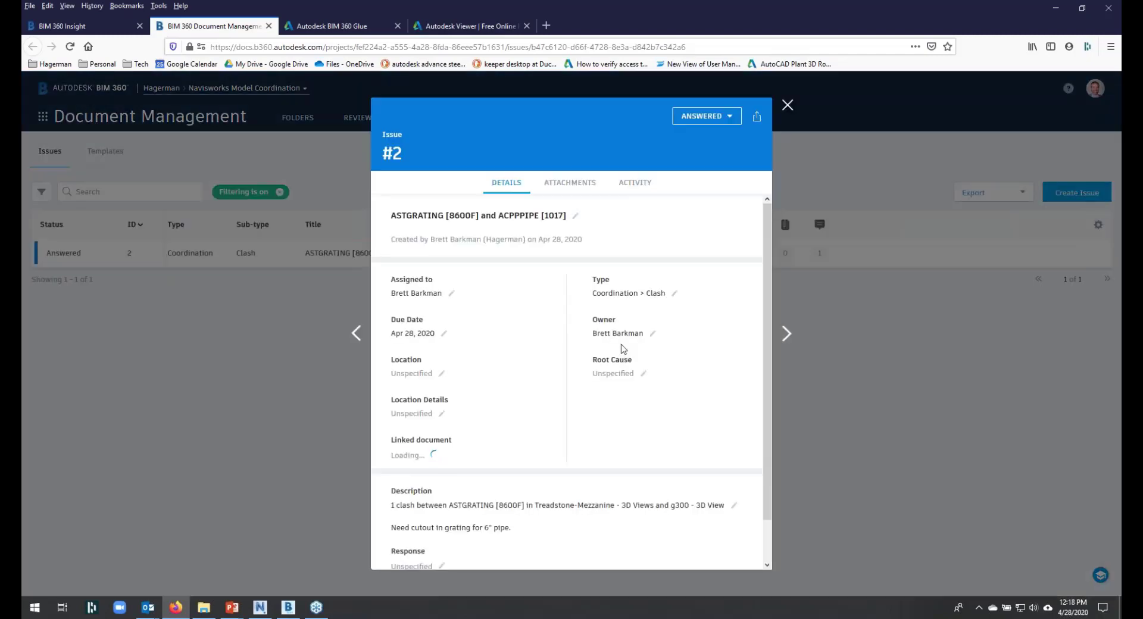
{"action": "scroll", "coordinate": [524, 353], "scroll_direction": "down", "scroll_amount": 1}
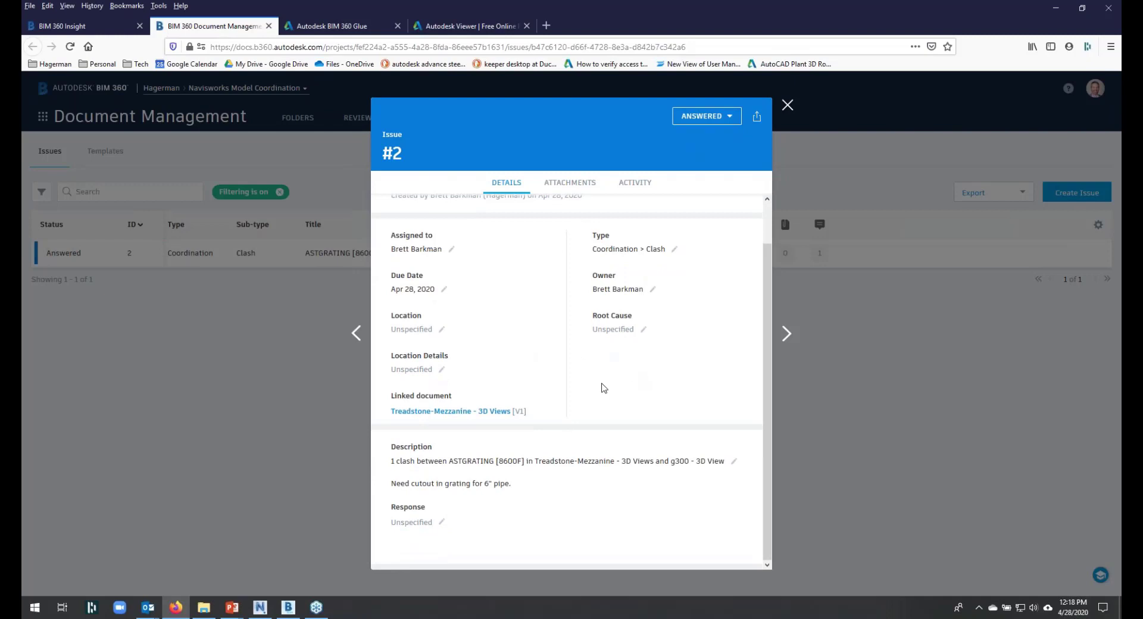
- Review the activity history of issue #2, including the comment about the cutout and the status change
{"action": "scroll", "coordinate": [602, 387], "scroll_direction": "up", "scroll_amount": 1}
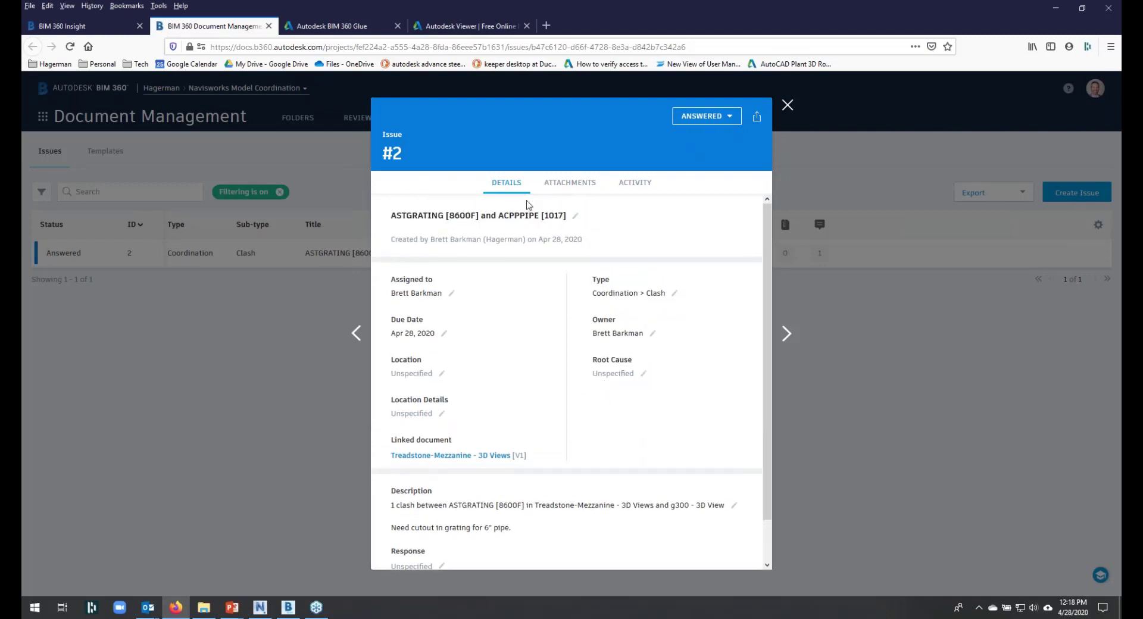
{"action": "left_click", "coordinate": [635, 184]}
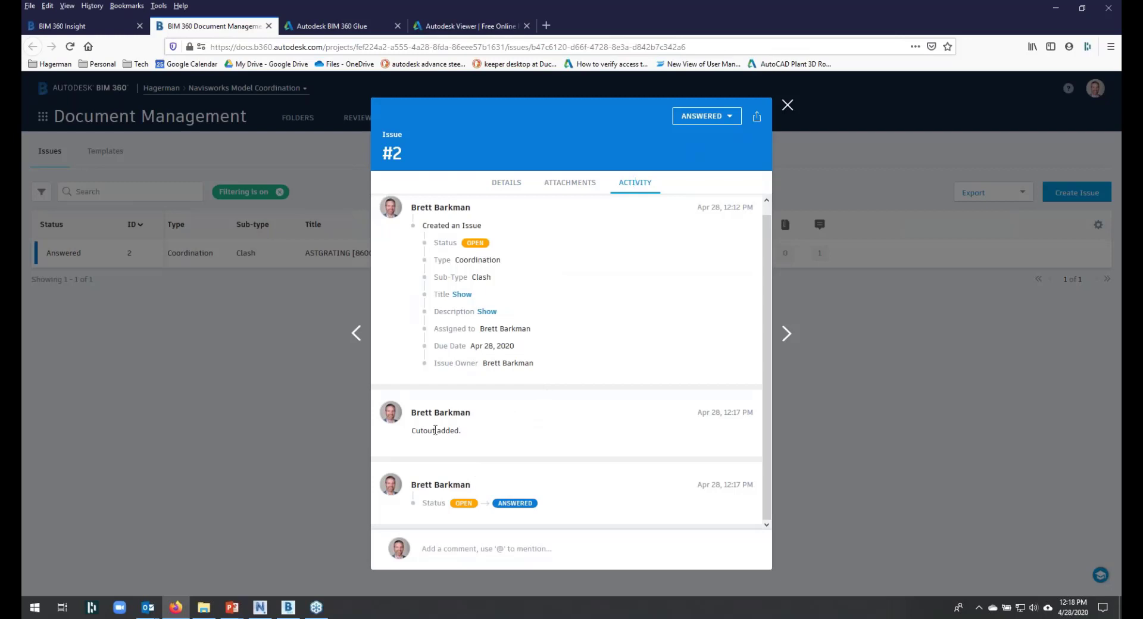
{"action": "left_click_drag", "start_coordinate": [409, 433], "coordinate": [480, 431]}
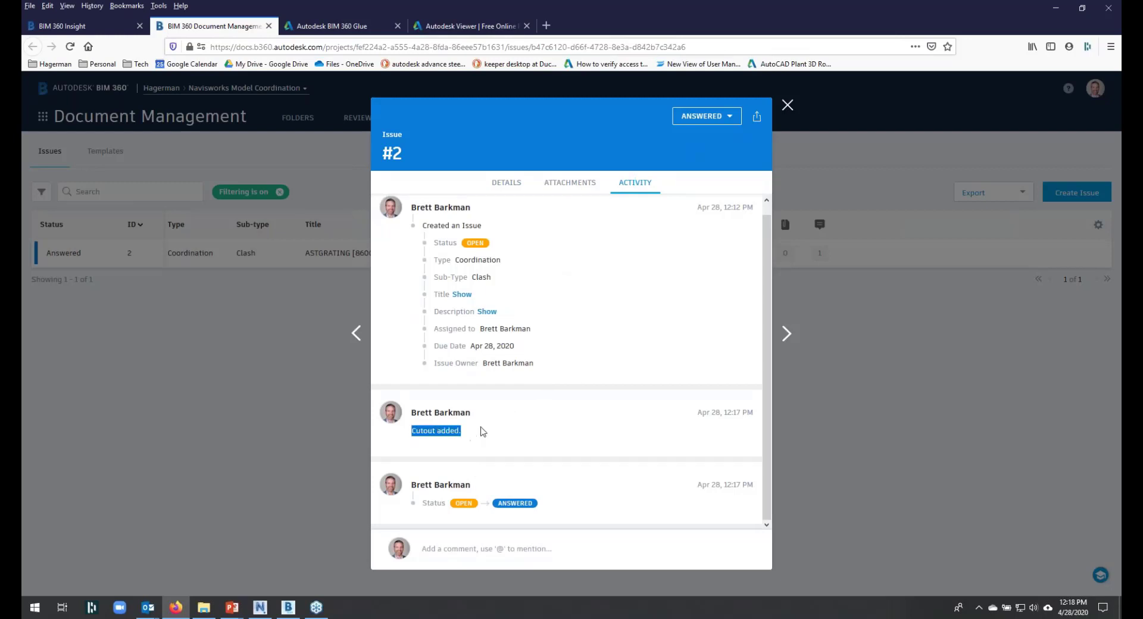
{"action": "left_click", "coordinate": [548, 352]}
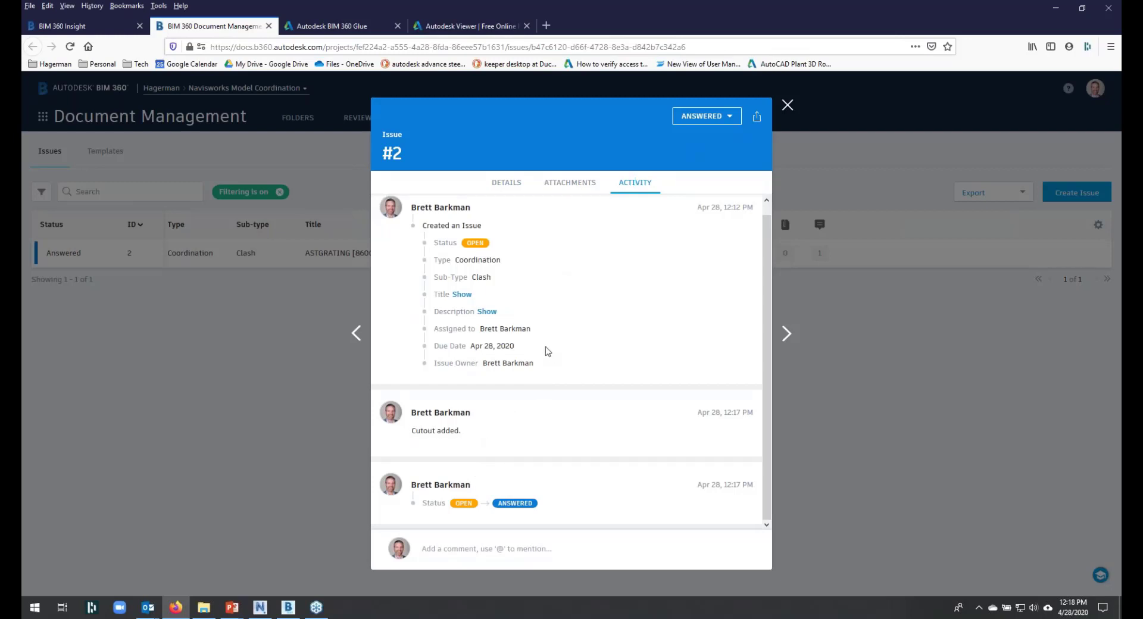
- Set the status of issue #2 to Closed without a comment and return to the issues list
{"action": "left_click", "coordinate": [709, 120]}
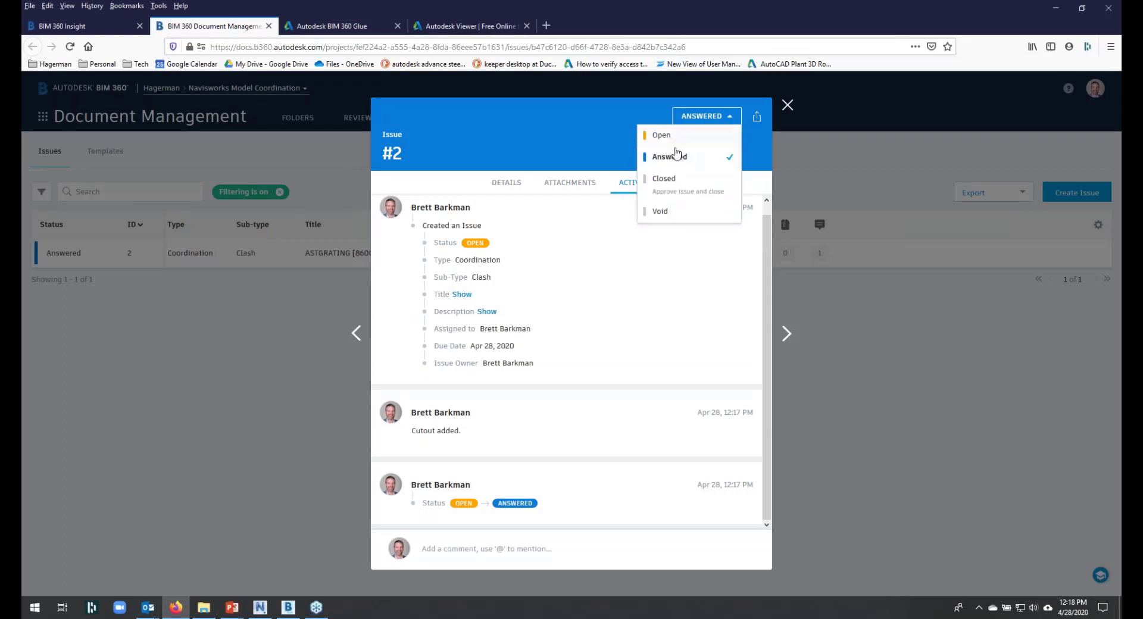
{"action": "left_click", "coordinate": [665, 179]}
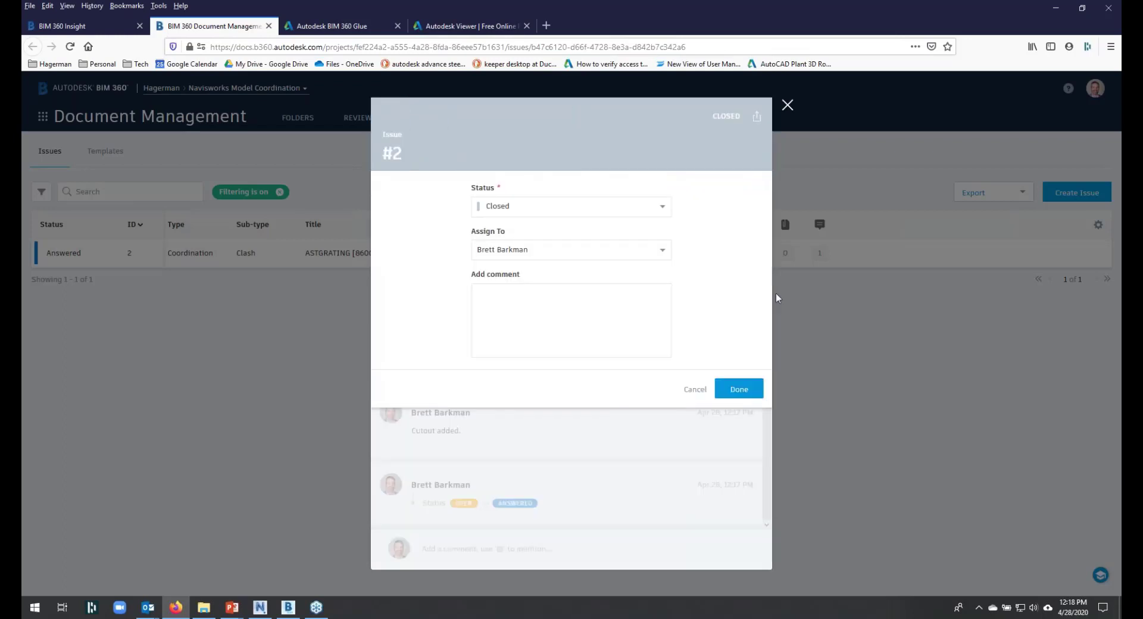
{"action": "left_click", "coordinate": [740, 390]}
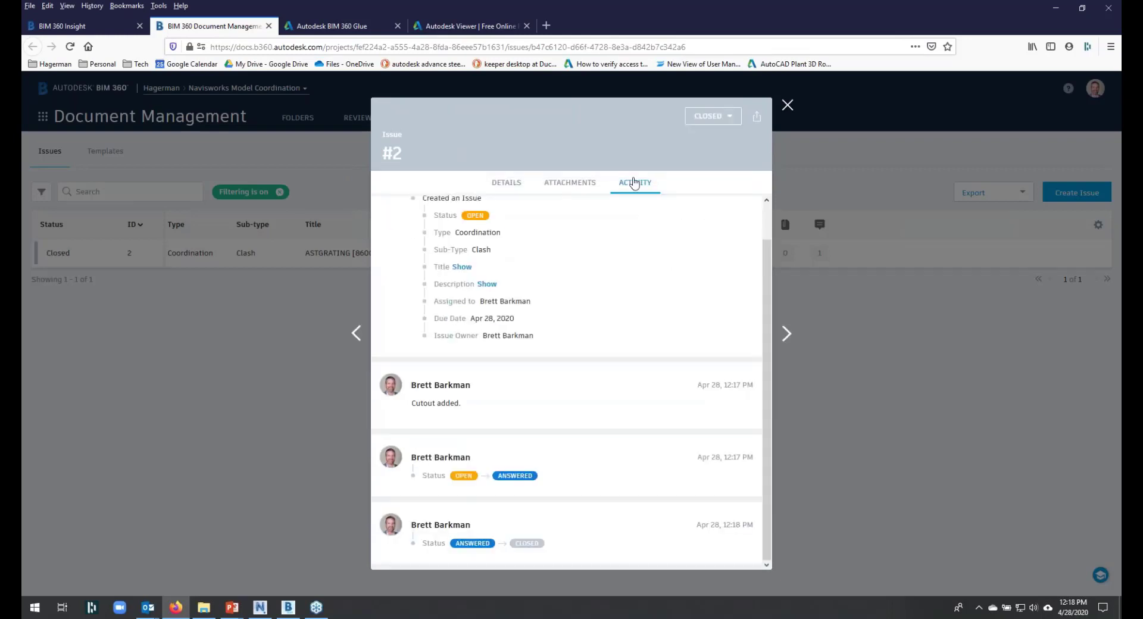
{"action": "left_click", "coordinate": [788, 106]}
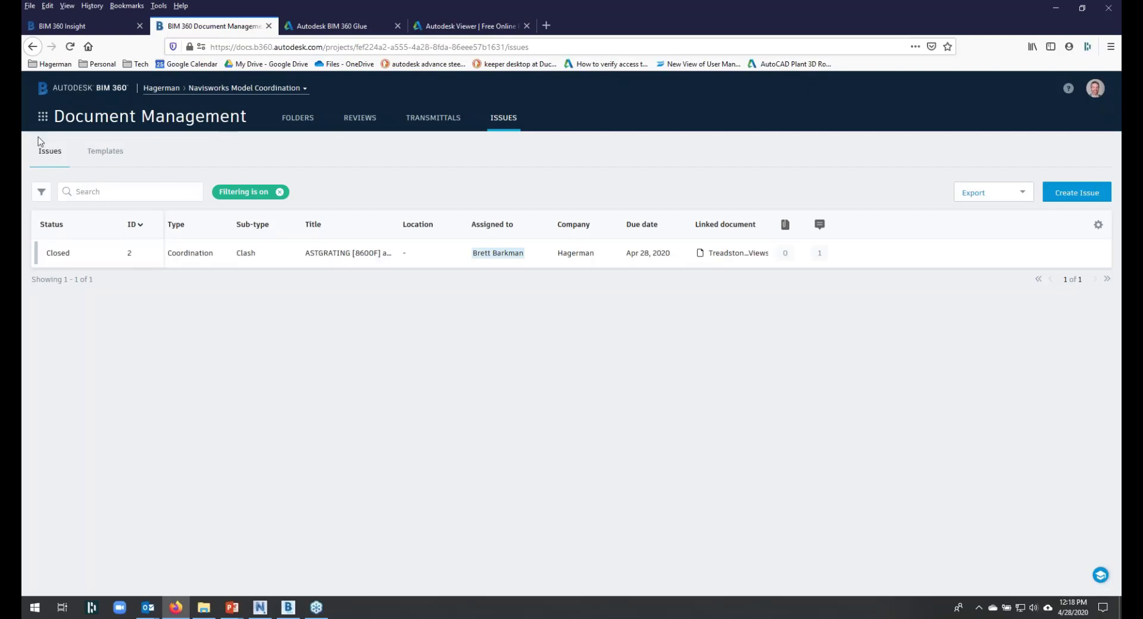
- Go to Model Coordination and open the Treadstone-Mezzanine and g300 models together in the viewer
{"action": "left_click", "coordinate": [44, 118]}
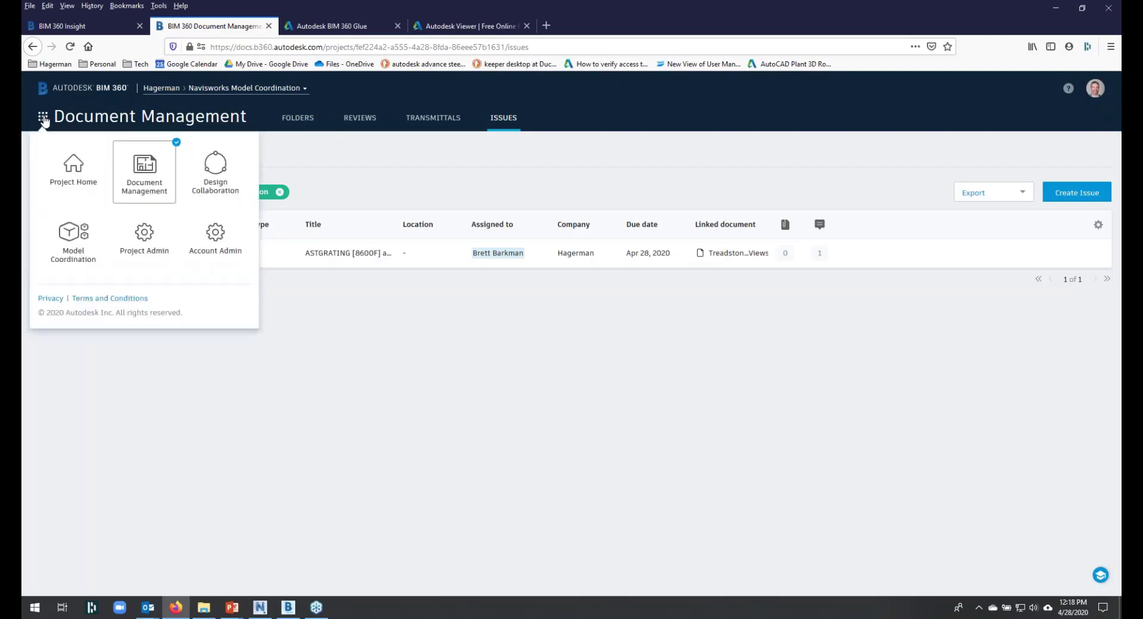
{"action": "left_click", "coordinate": [73, 237]}
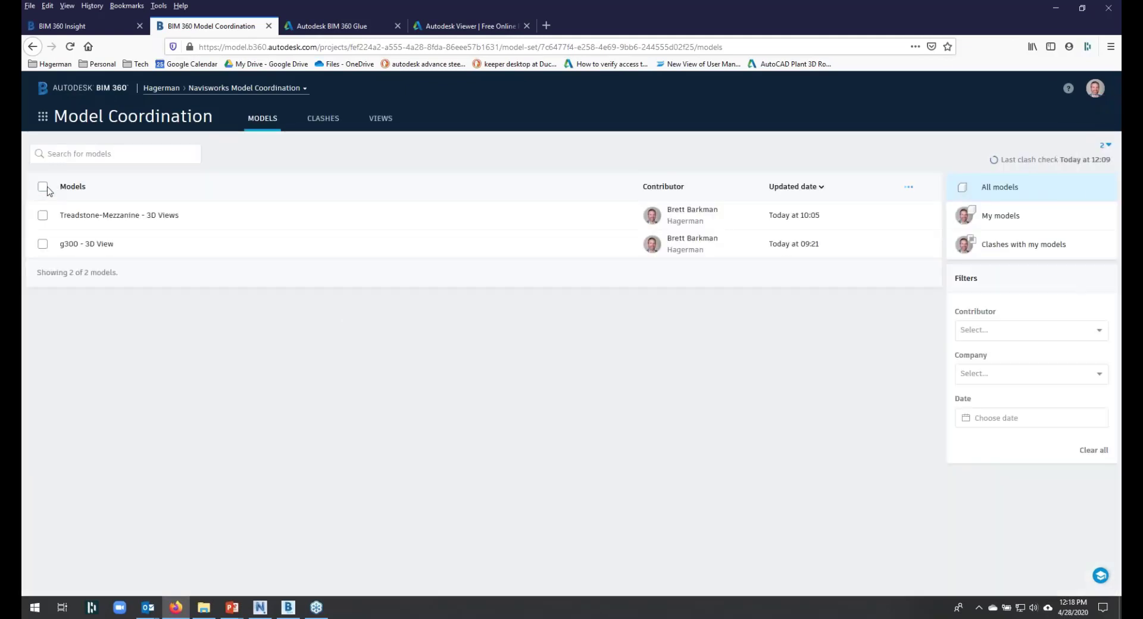
{"action": "left_click", "coordinate": [42, 186]}
{"action": "left_click", "coordinate": [254, 155]}
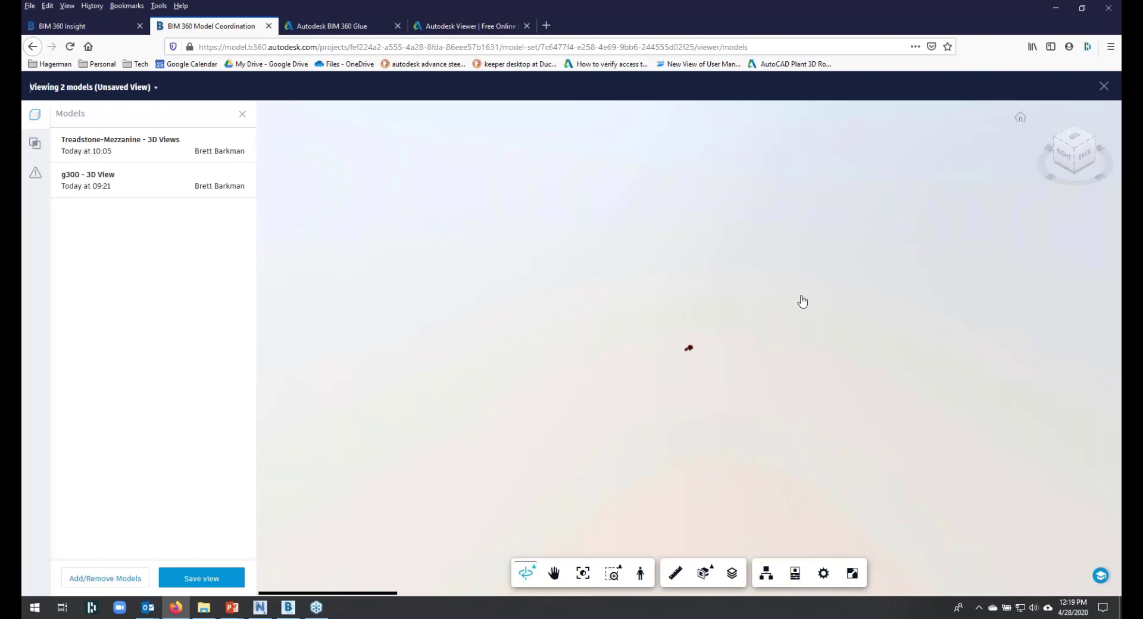
- Inspect the pipe penetrations in the grating around the blue vessel on the upper platform, and close the viewer
{"action": "left_click", "coordinate": [1021, 123]}
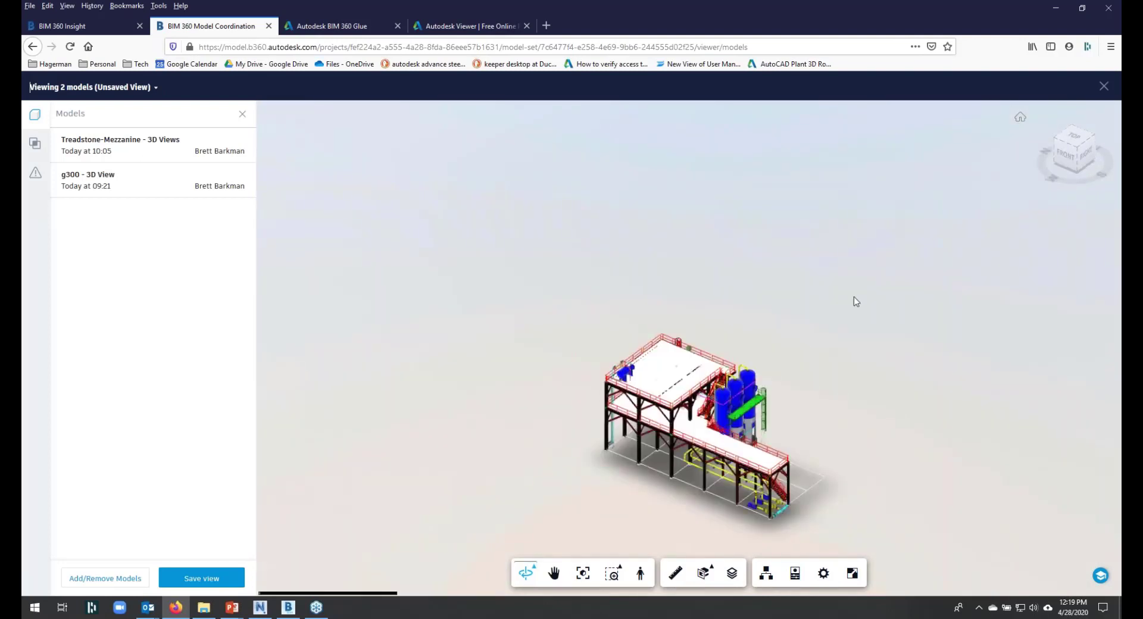
{"action": "left_click", "coordinate": [612, 573]}
{"action": "left_click", "coordinate": [612, 514]}
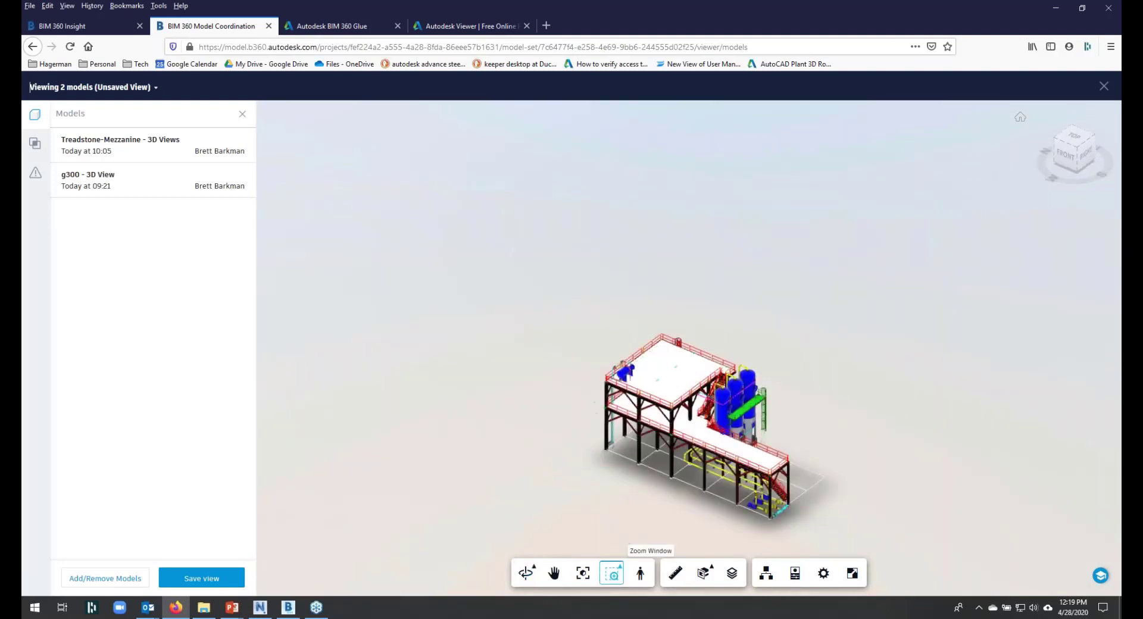
{"action": "left_click_drag", "start_coordinate": [623, 369], "coordinate": [629, 377]}
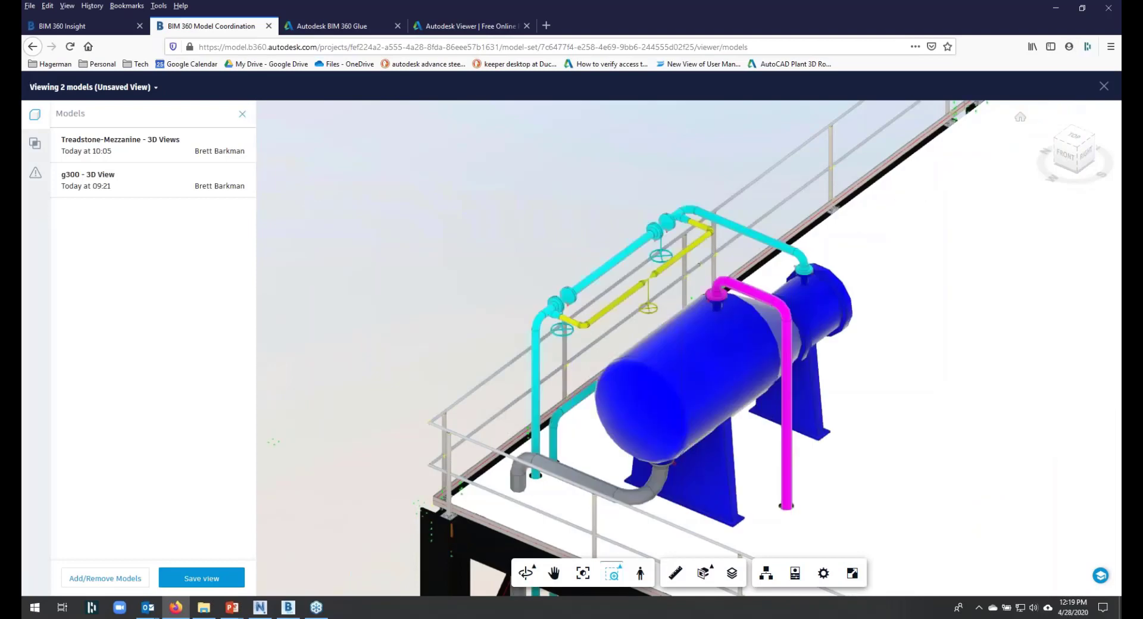
{"action": "left_click", "coordinate": [1104, 86]}
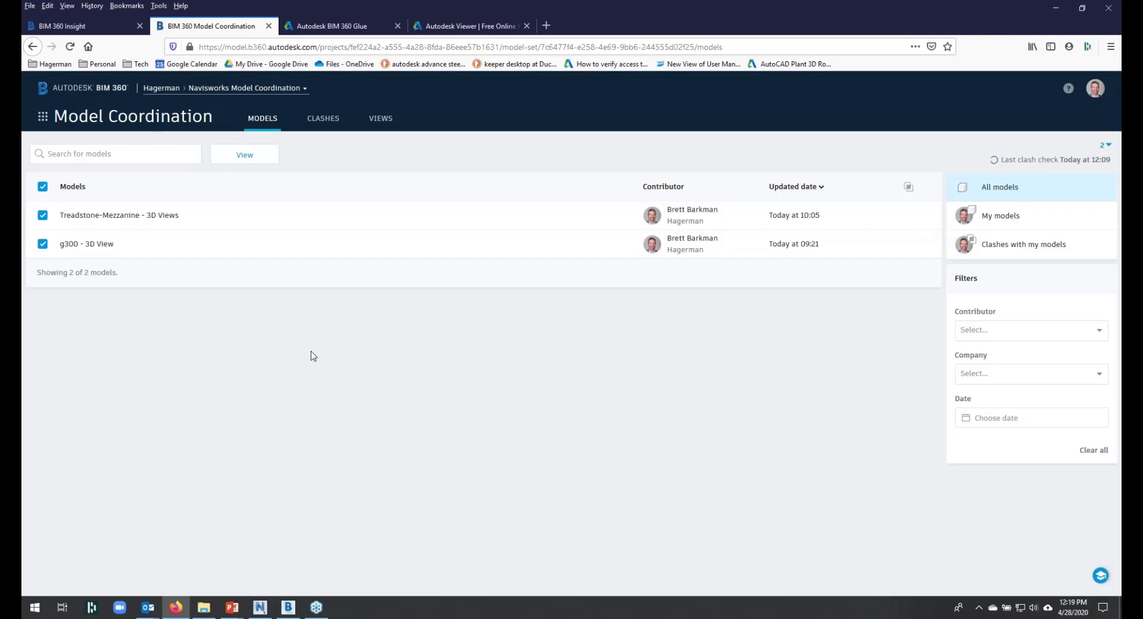
- Switch to the Navisworks Model Coordination - Classic project and review its members and services in Project Admin
{"action": "left_click", "coordinate": [246, 90]}
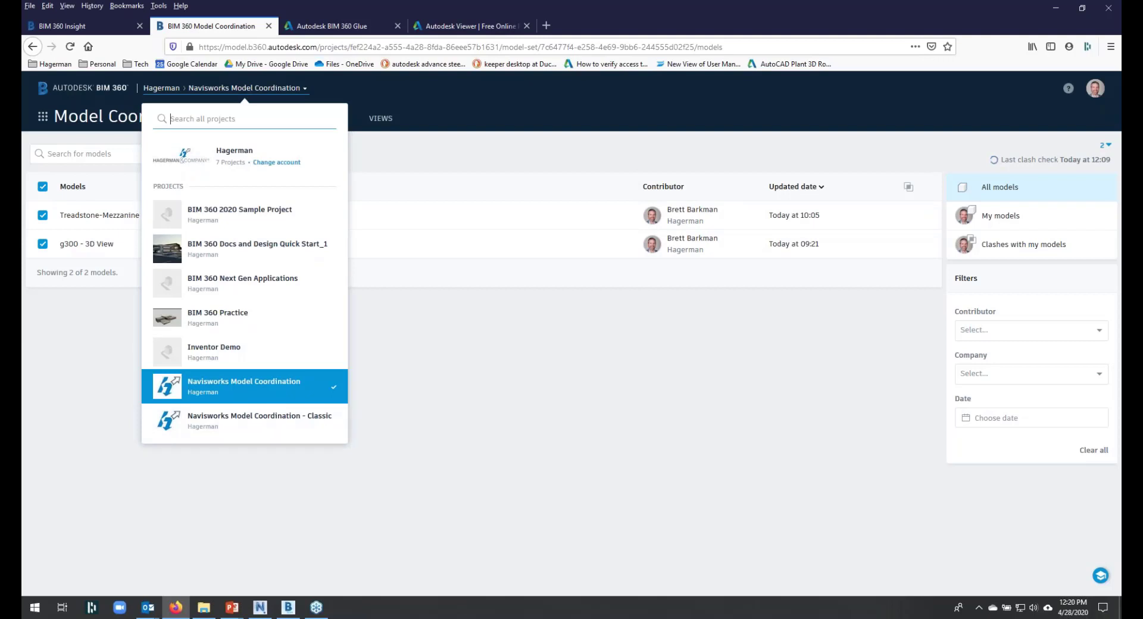
{"action": "left_click", "coordinate": [233, 423]}
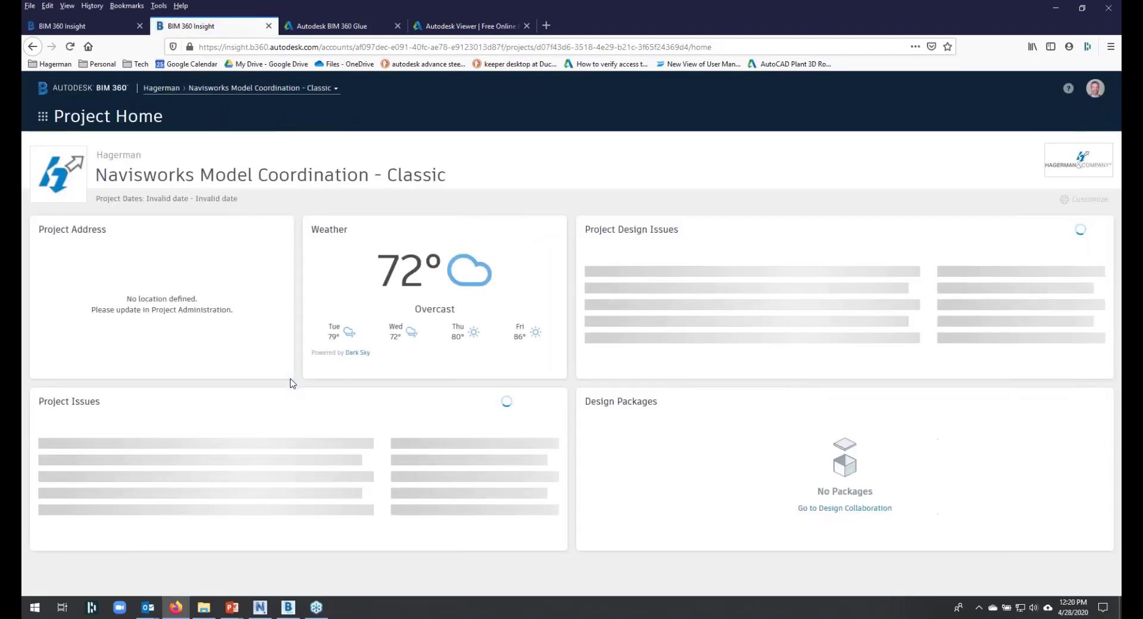
{"action": "left_click", "coordinate": [43, 120]}
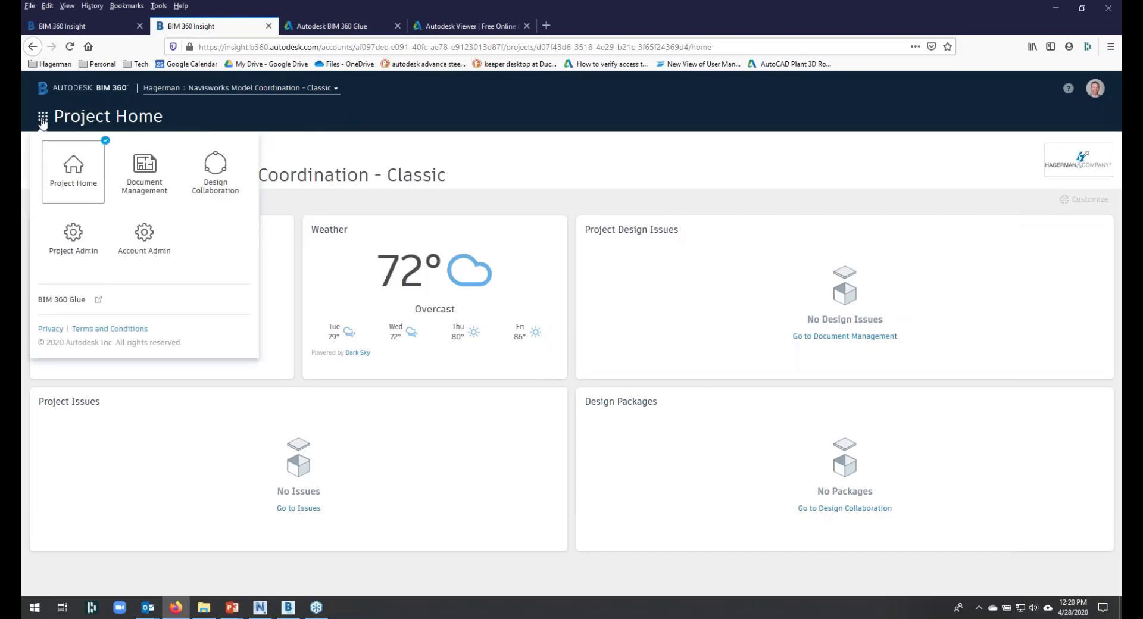
{"action": "left_click", "coordinate": [80, 239]}
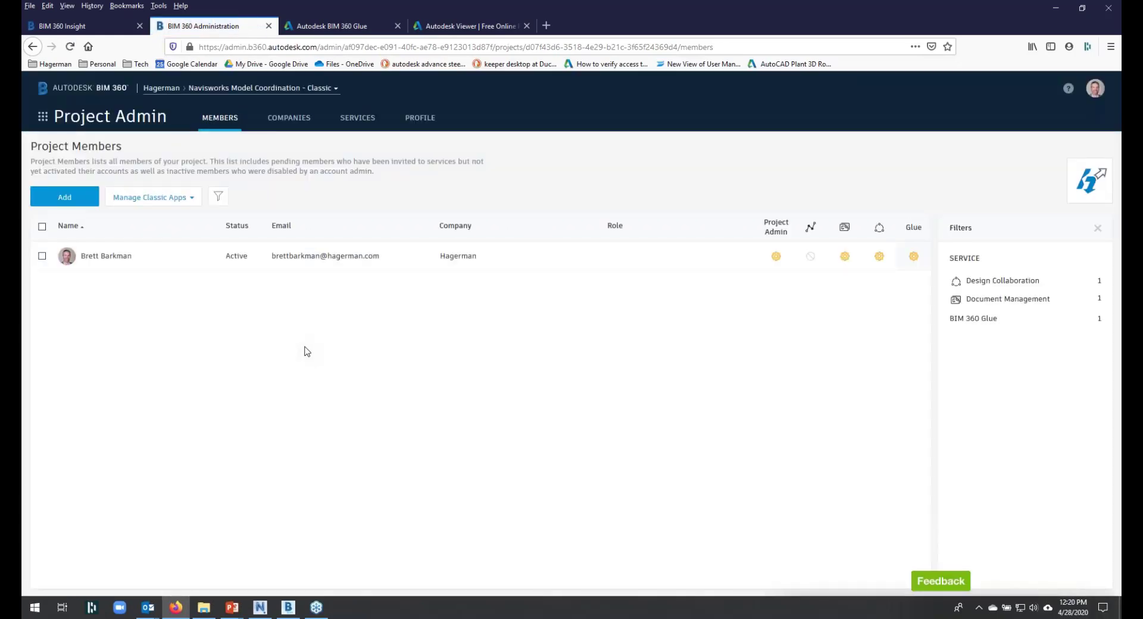
{"action": "left_click", "coordinate": [357, 119]}
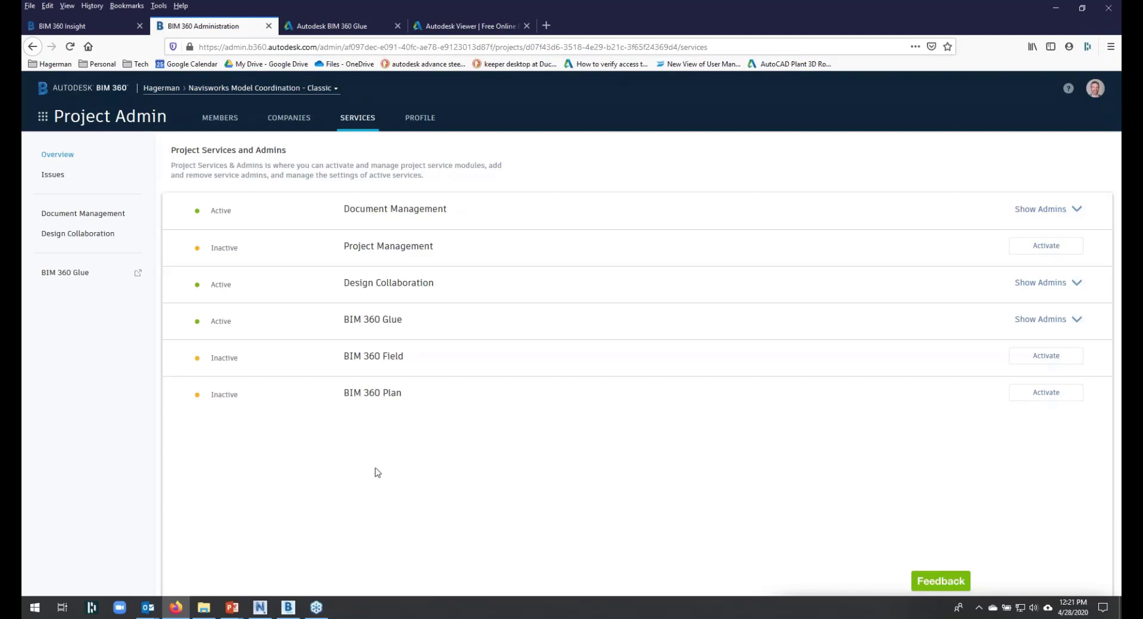
- In BIM 360 Glue, open the Navisworks Model Coordination - Classic project and merge g300.dwg with Treadstone-Mezzanine.dwg as "Plant Sample"
{"action": "left_click", "coordinate": [289, 608]}
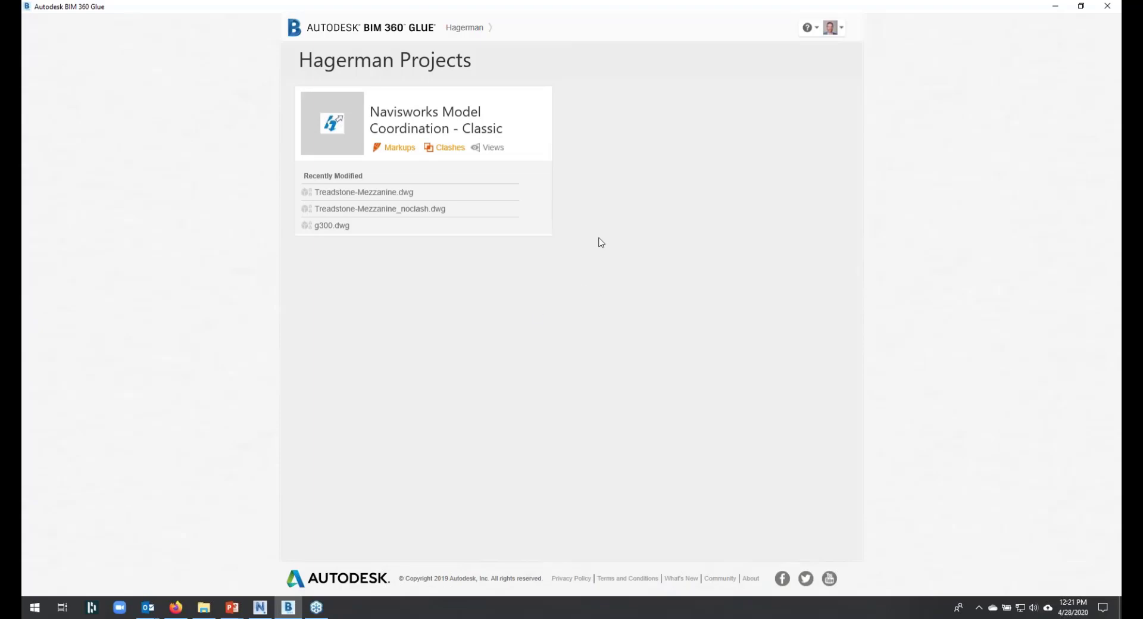
{"action": "left_click", "coordinate": [446, 124]}
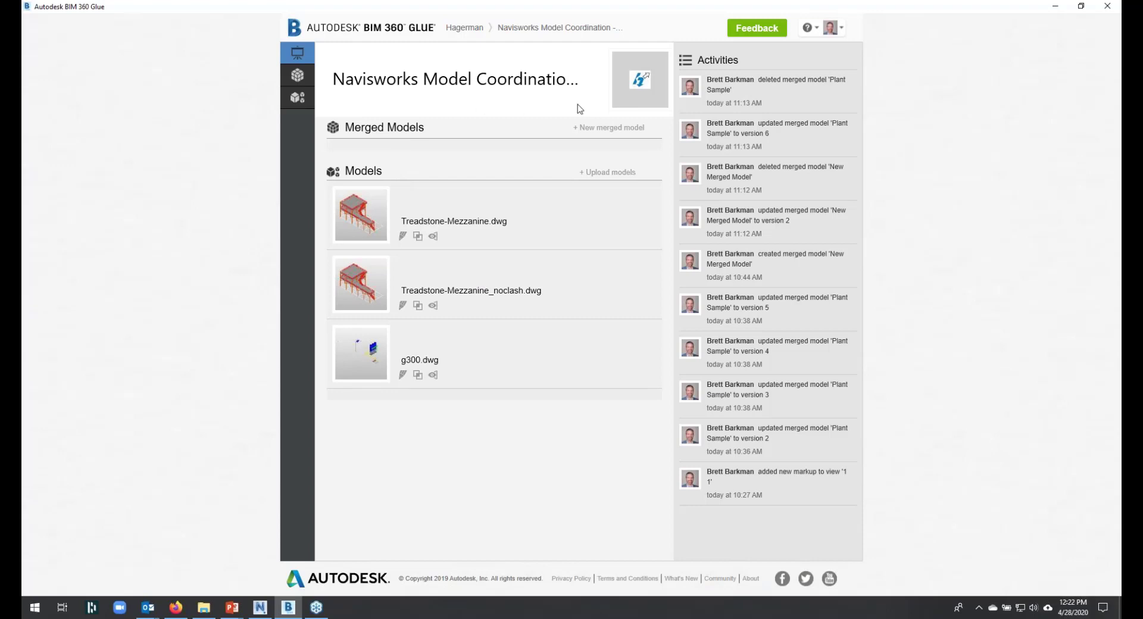
{"action": "left_click", "coordinate": [590, 135]}
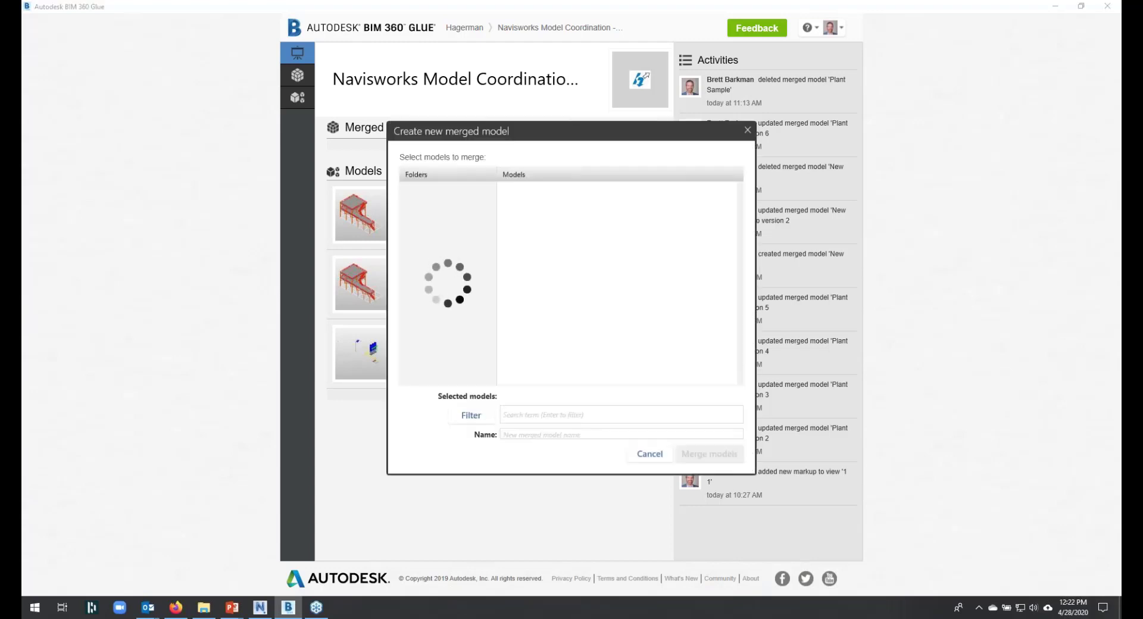
{"action": "left_click", "coordinate": [512, 253]}
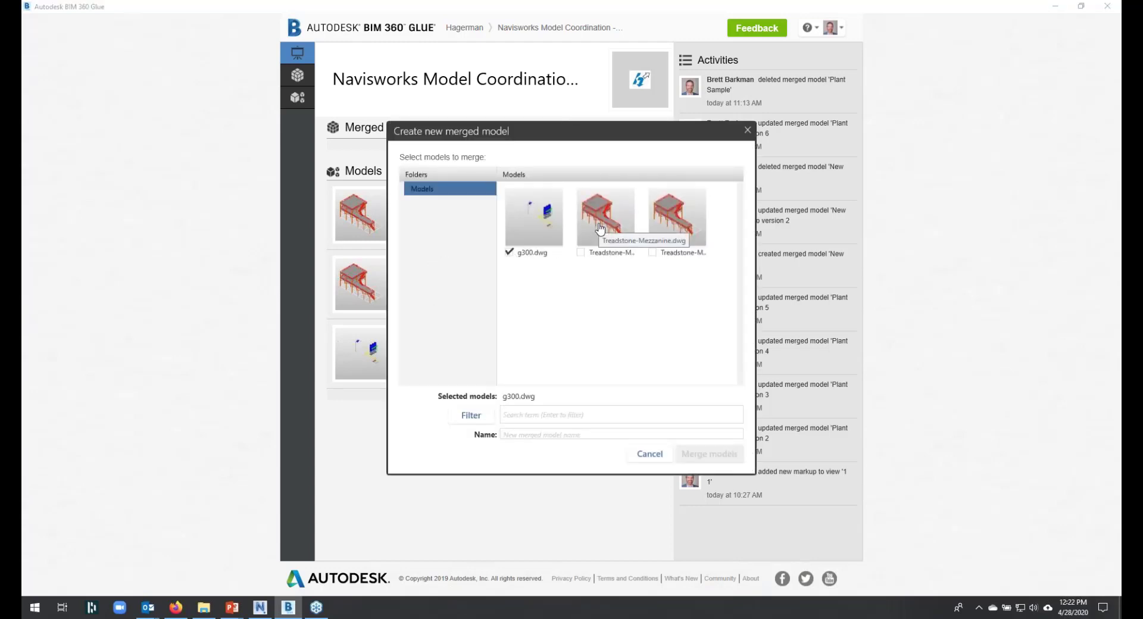
{"action": "left_click", "coordinate": [581, 255]}
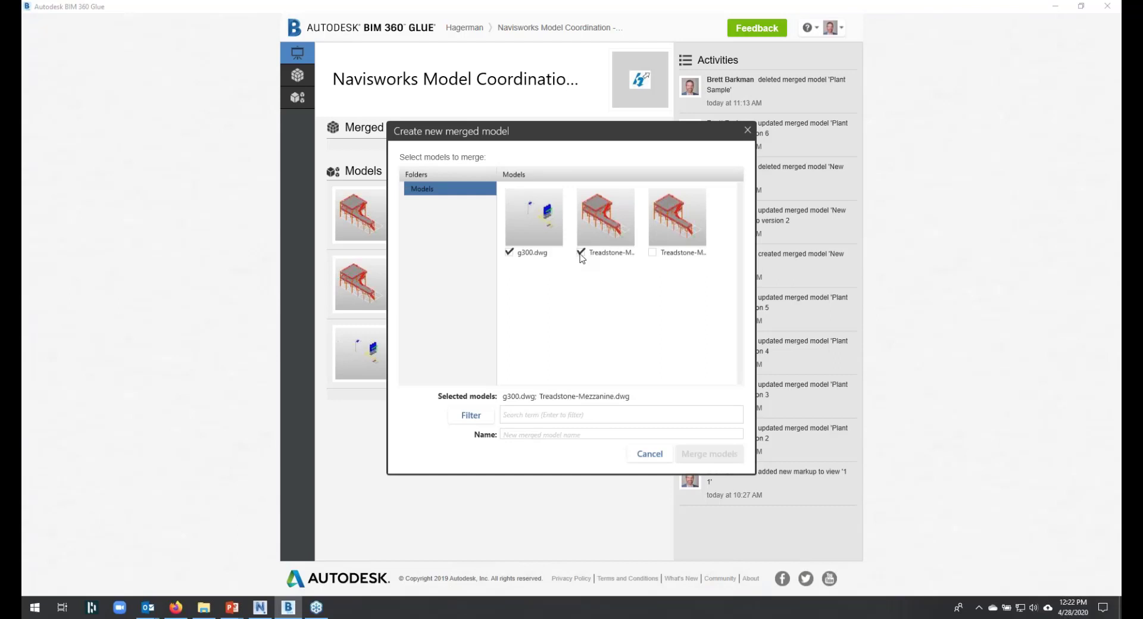
{"action": "left_click", "coordinate": [524, 435]}
{"action": "type", "text": "Plant"}
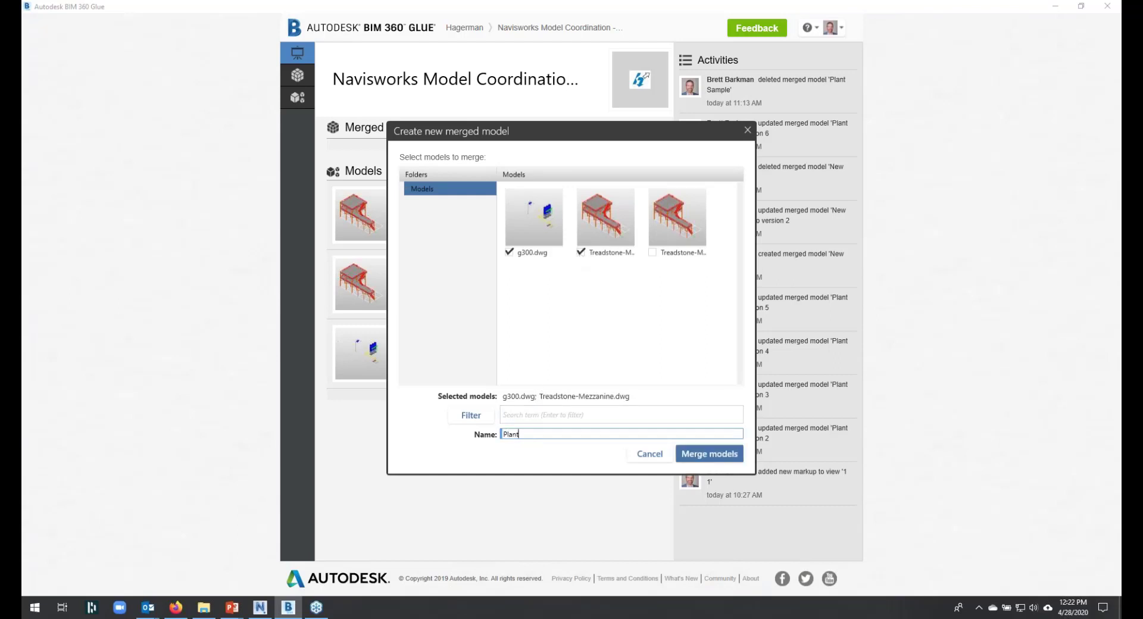
{"action": "type", "text": " Sample"}
{"action": "left_click", "coordinate": [702, 457]}
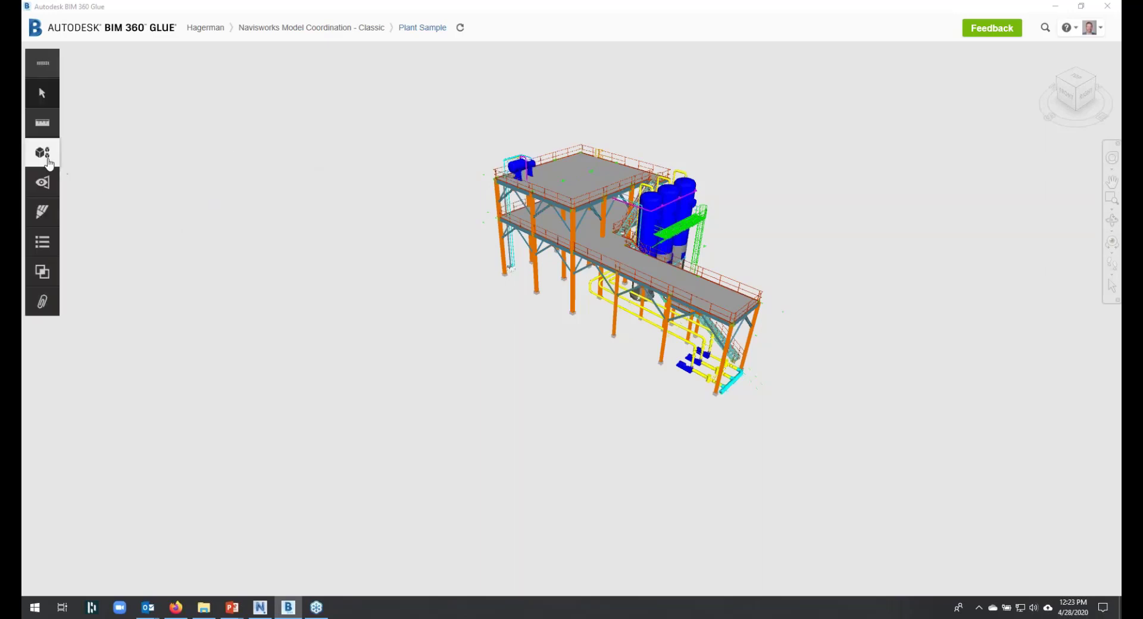
- Find clashes between g300.dwg and Treadstone-Mezzanine.dwg with a tolerance of 0ft 1/16in, naming the result set "1"
{"action": "left_click", "coordinate": [43, 274]}
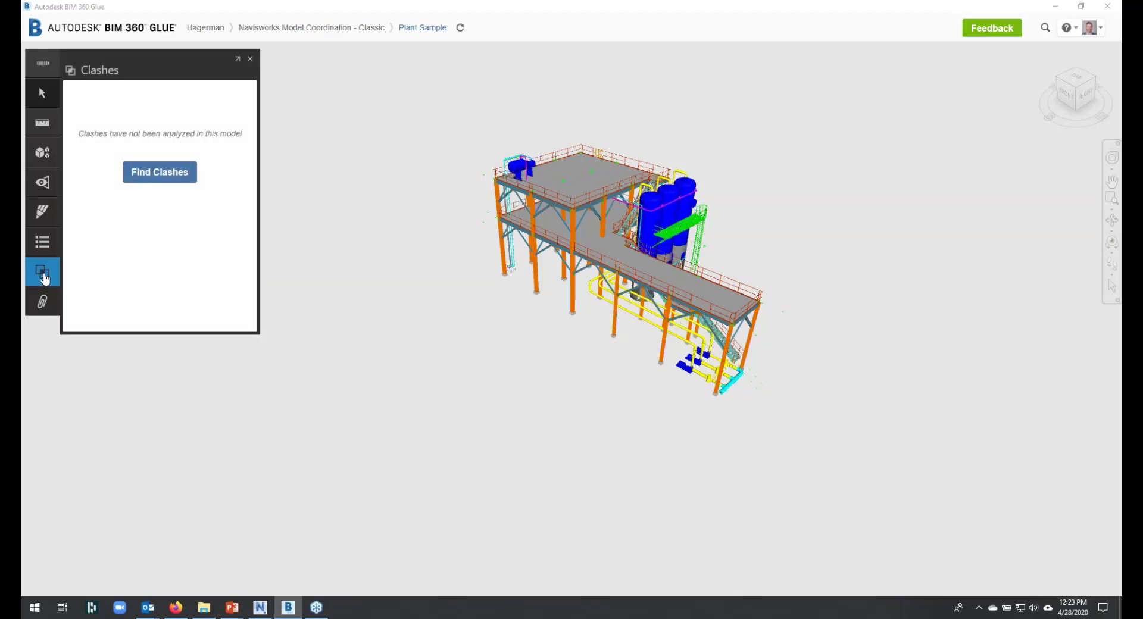
{"action": "left_click", "coordinate": [159, 176]}
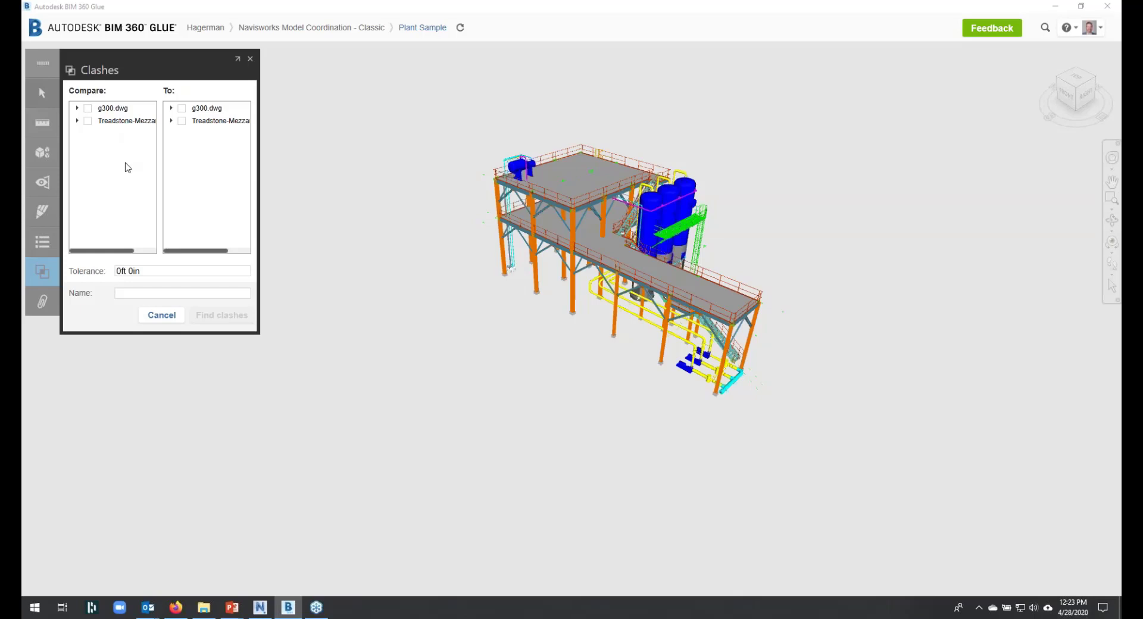
{"action": "left_click", "coordinate": [88, 109]}
{"action": "left_click", "coordinate": [182, 121]}
{"action": "left_click", "coordinate": [156, 271]}
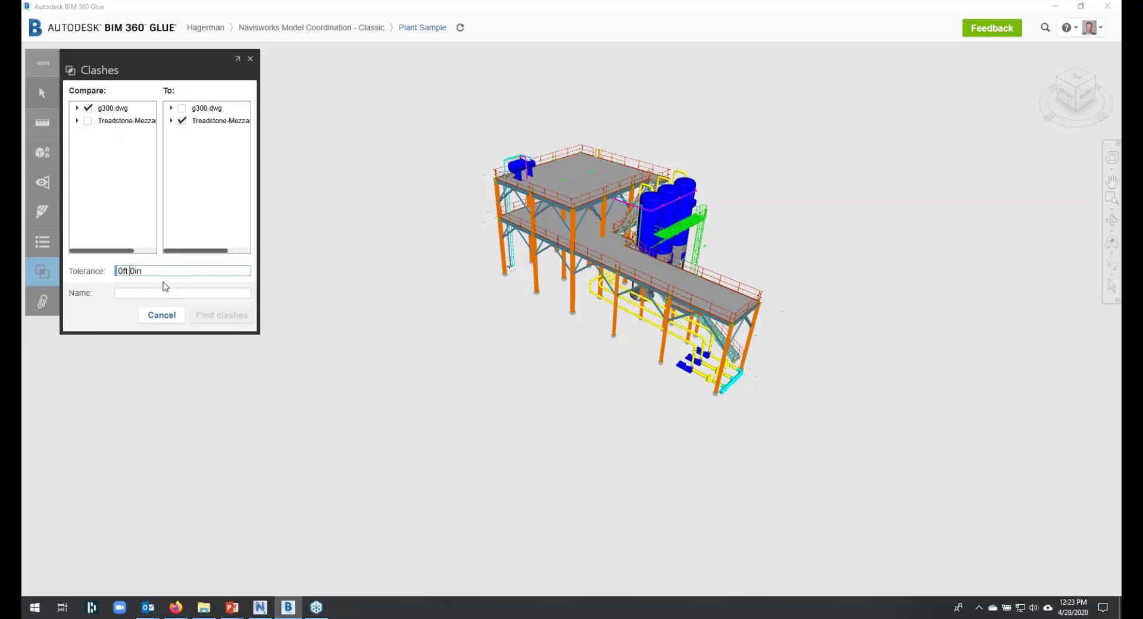
{"action": "key", "text": "Delete"}
{"action": "type", "text": "1/16"}
{"action": "key", "text": "Tab"}
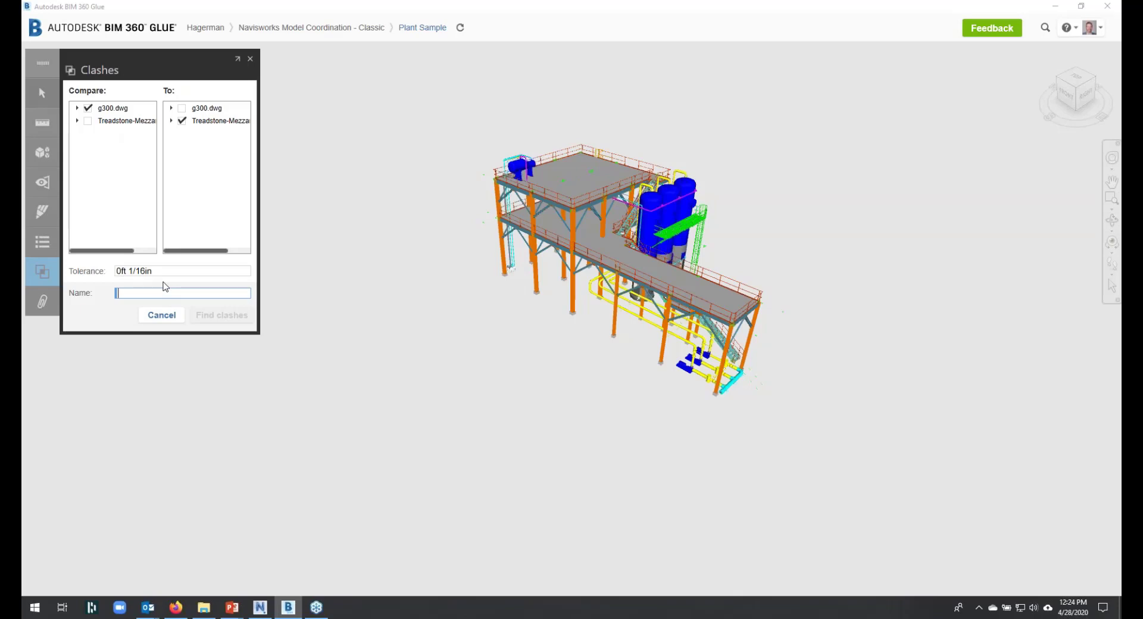
{"action": "type", "text": "1"}
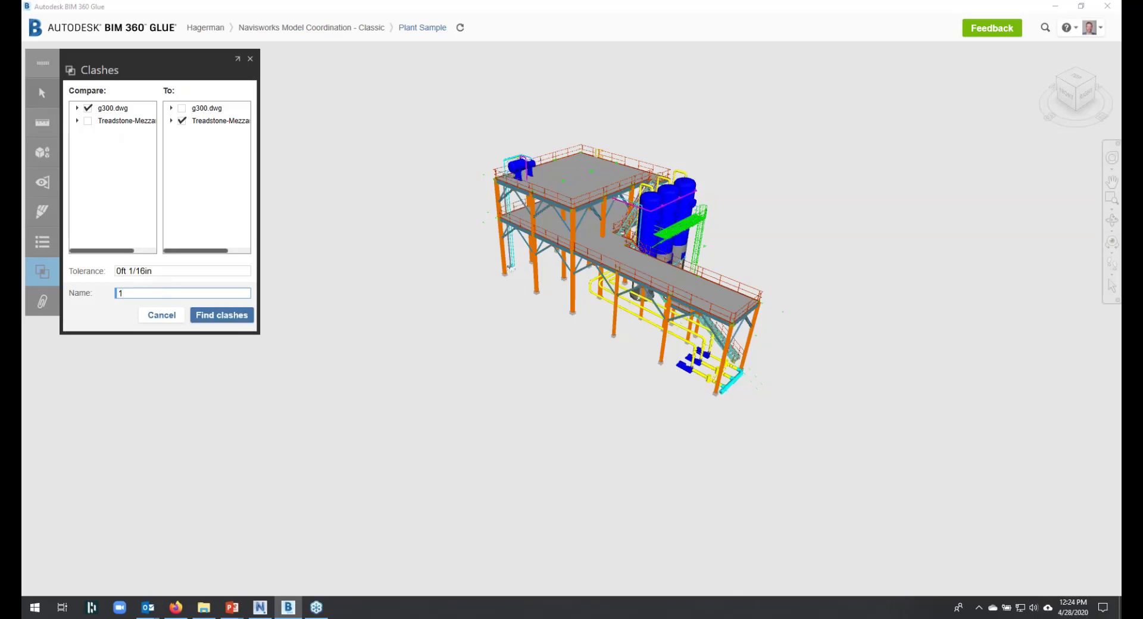
{"action": "left_click", "coordinate": [217, 316]}
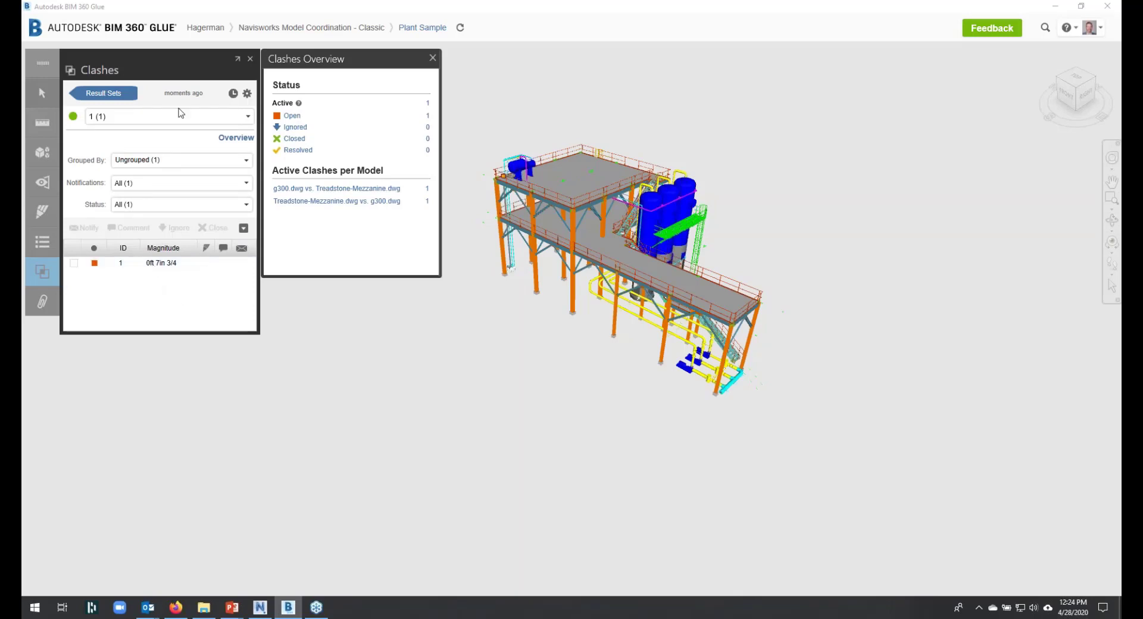
- Mark up clash 1 between BP-2103 and Gratings with a red freehand loop around the pipe penetration, and save the markup
{"action": "left_click", "coordinate": [159, 263]}
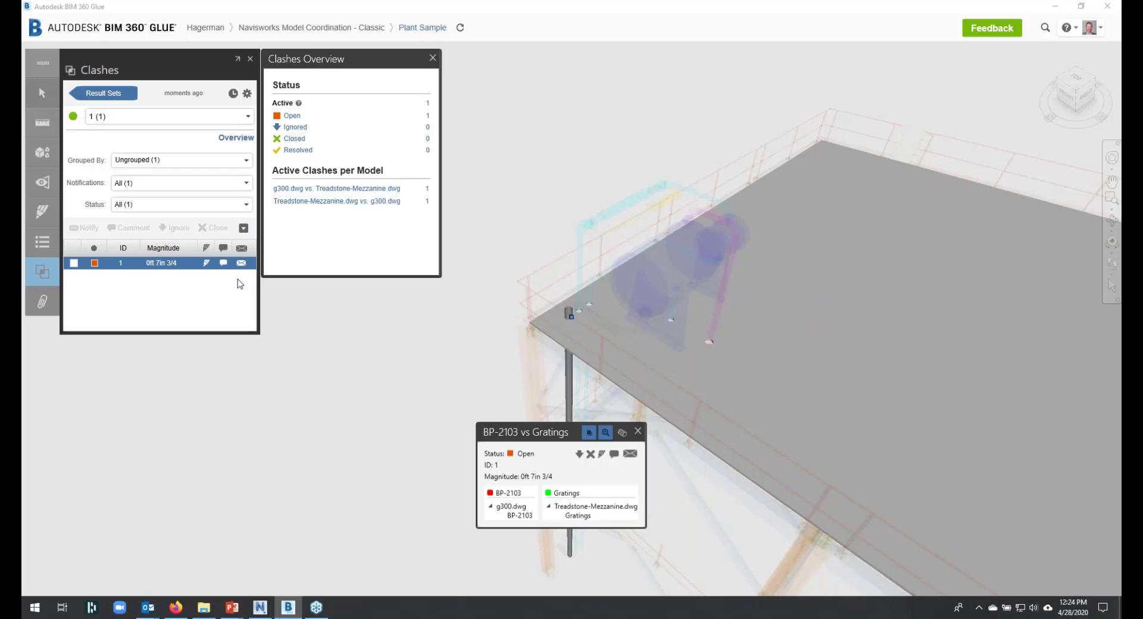
{"action": "left_click", "coordinate": [207, 262]}
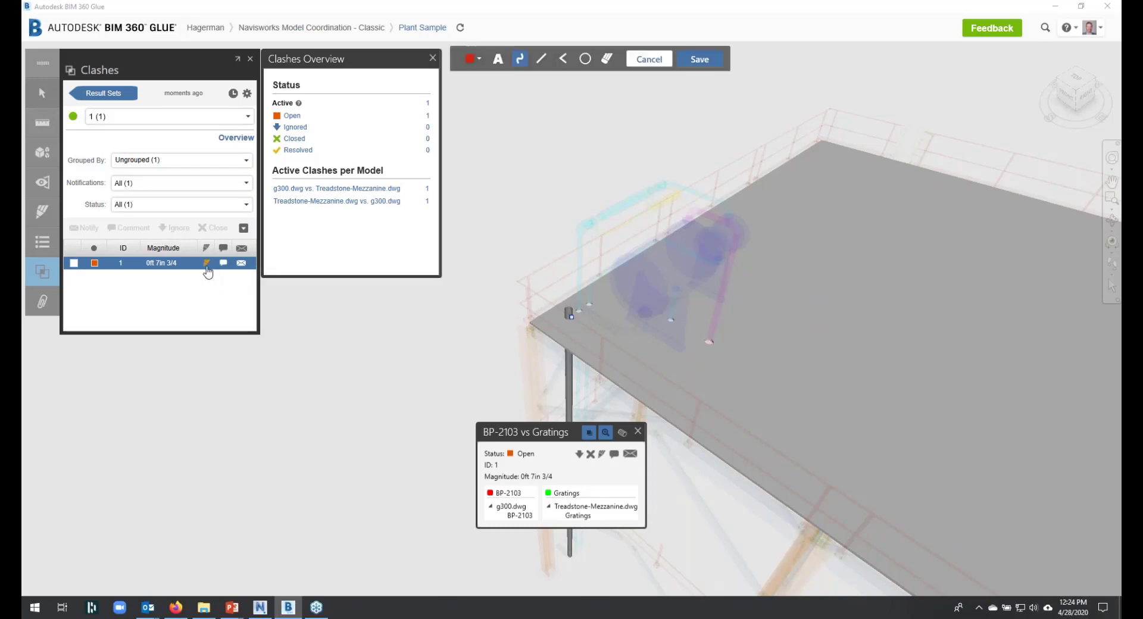
{"action": "left_click", "coordinate": [554, 283]}
{"action": "mouse_move", "coordinate": [554, 281]}
{"action": "left_mouse_down"}
{"action": "mouse_move", "coordinate": [637, 279]}
{"action": "mouse_move", "coordinate": [557, 275]}
{"action": "left_mouse_up"}
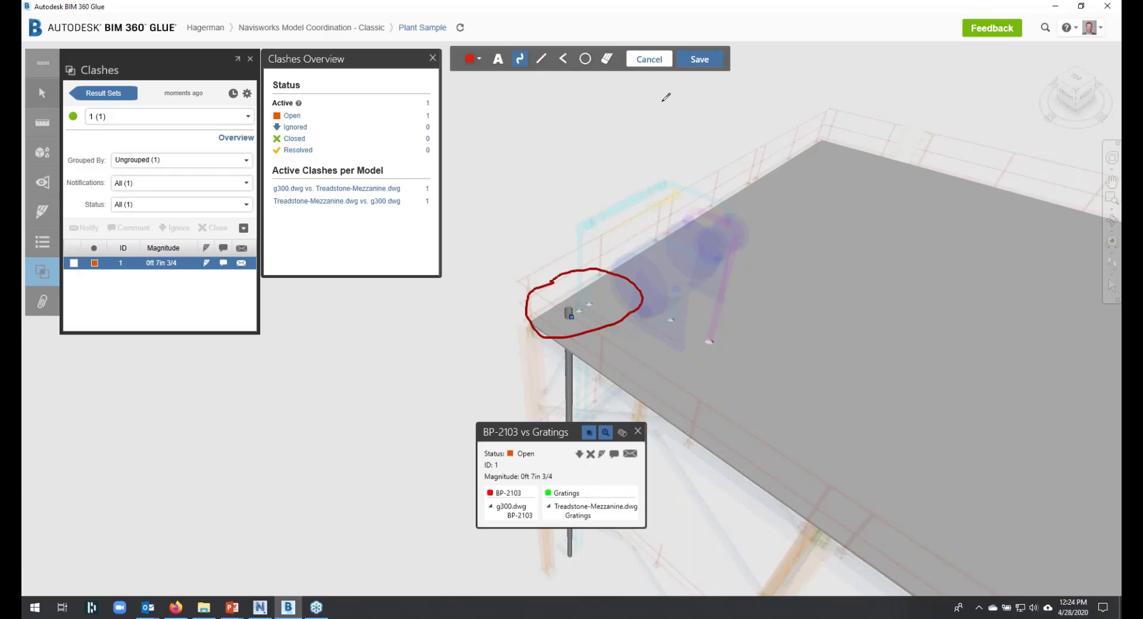
{"action": "left_click", "coordinate": [700, 60]}
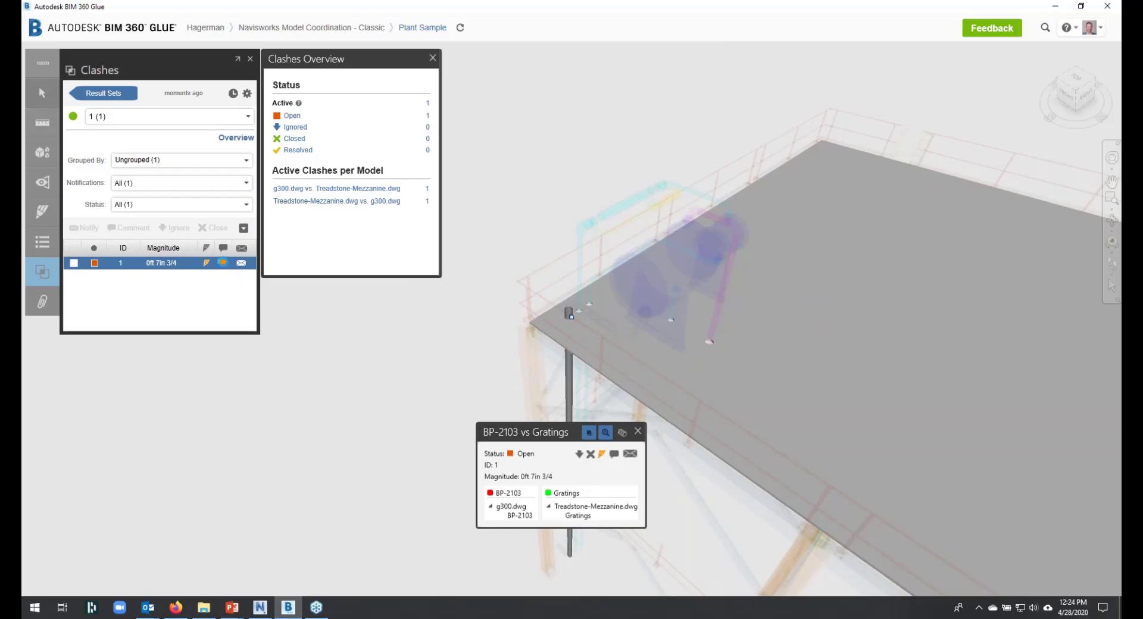
- Add the comment "Need cutout" to clash 1, and view its project member notification form without sending it
{"action": "left_click", "coordinate": [223, 263]}
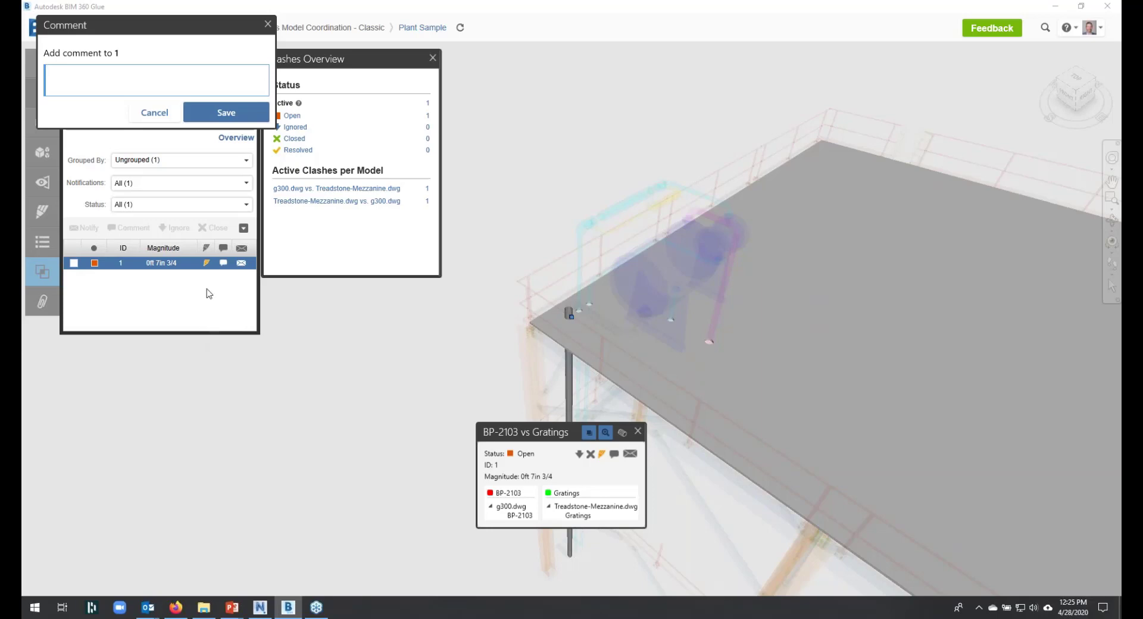
{"action": "type", "text": "Need cu"}
{"action": "key", "text": "BackSpace"}
{"action": "type", "text": "cutout"}
{"action": "left_click", "coordinate": [244, 108]}
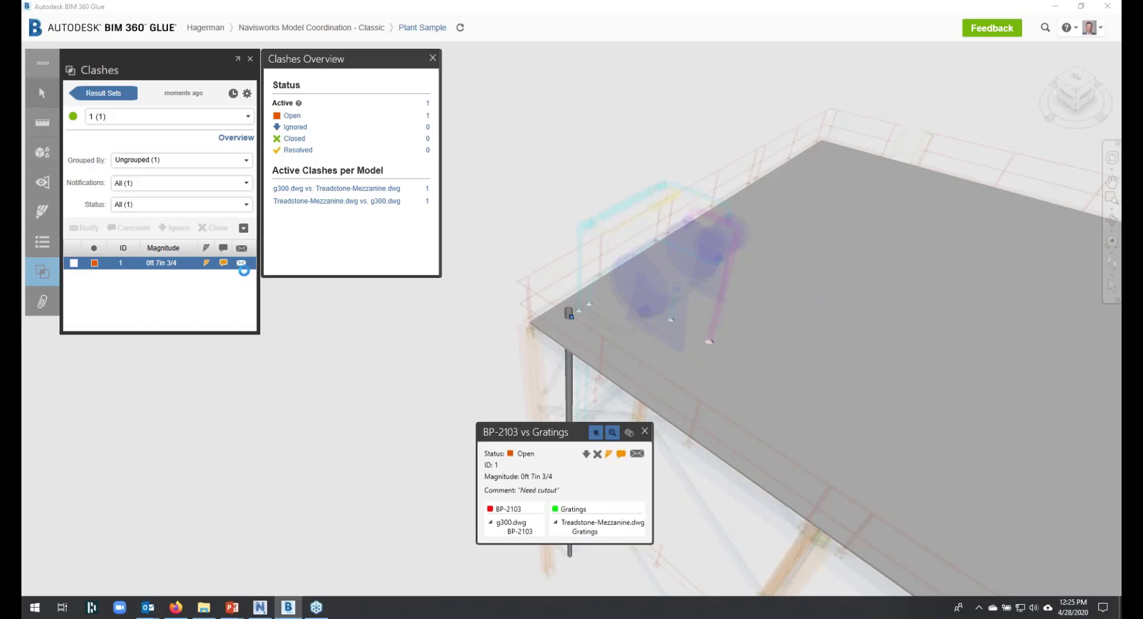
{"action": "left_click", "coordinate": [241, 264]}
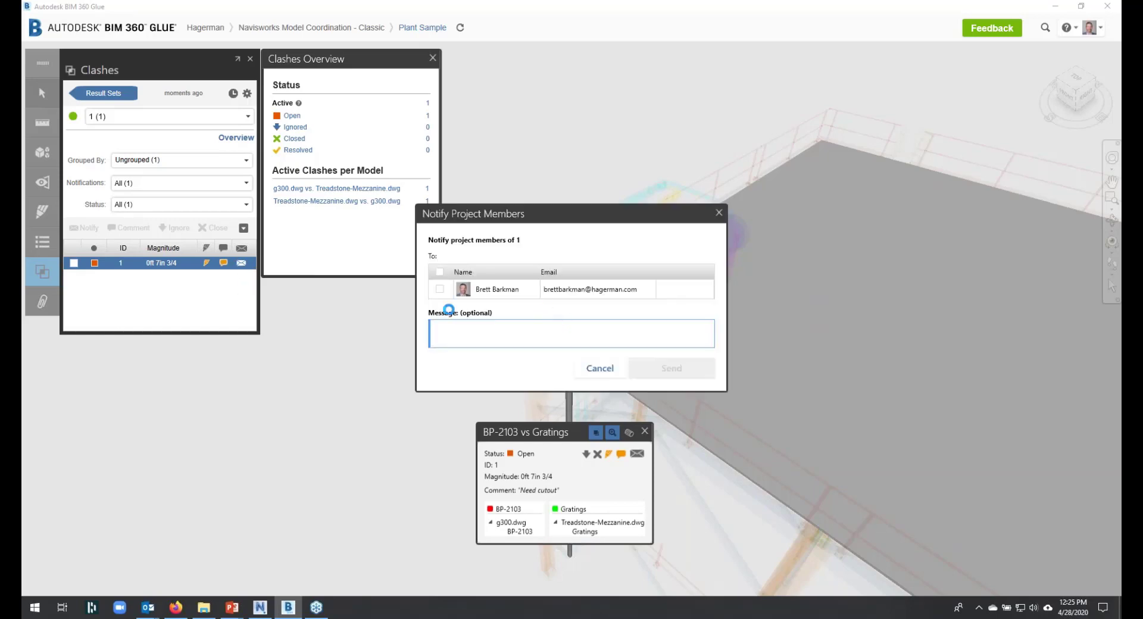
{"action": "left_click", "coordinate": [596, 370]}
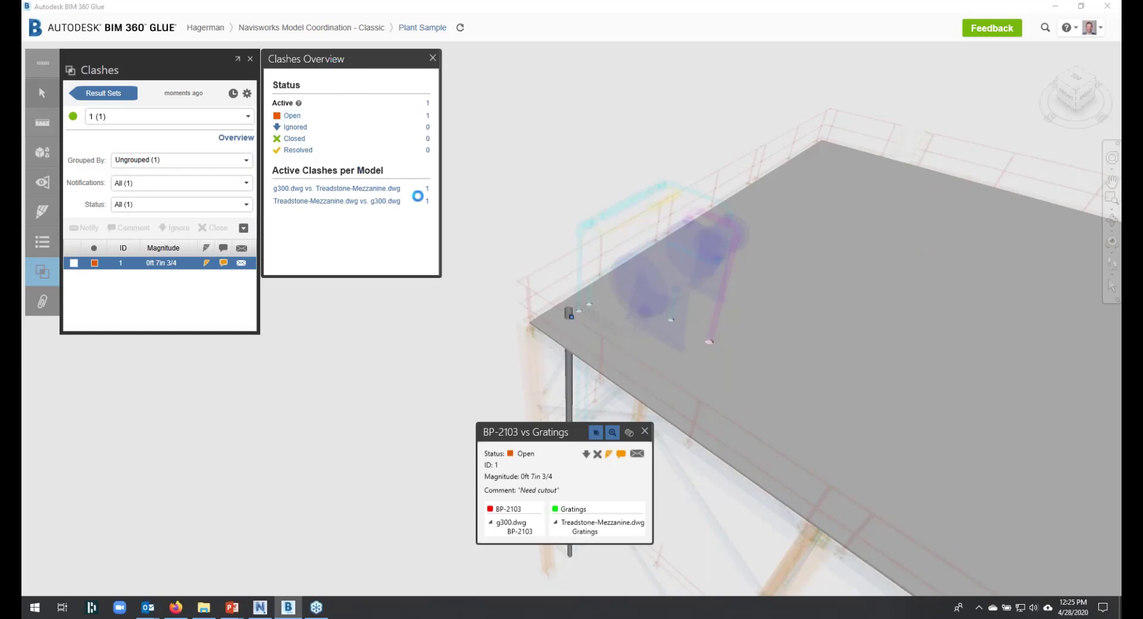
- Return to the project overview, reopen the merged model Plant Sample and remove Treadstone-Mezzanine.dwg from it
{"action": "left_click", "coordinate": [339, 28]}
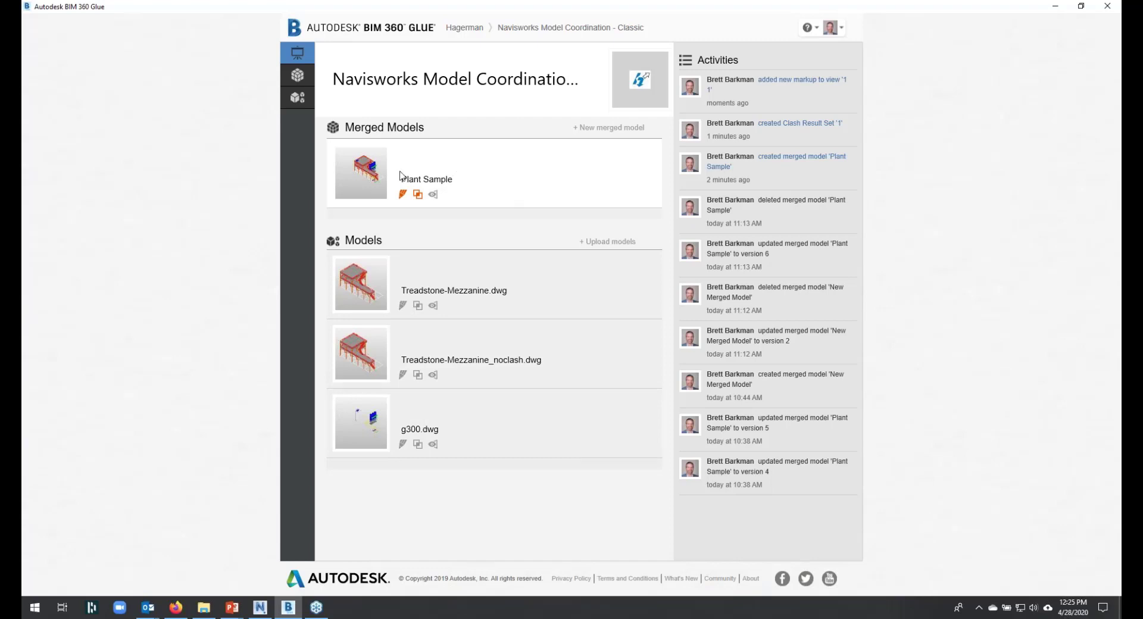
{"action": "left_click", "coordinate": [365, 175]}
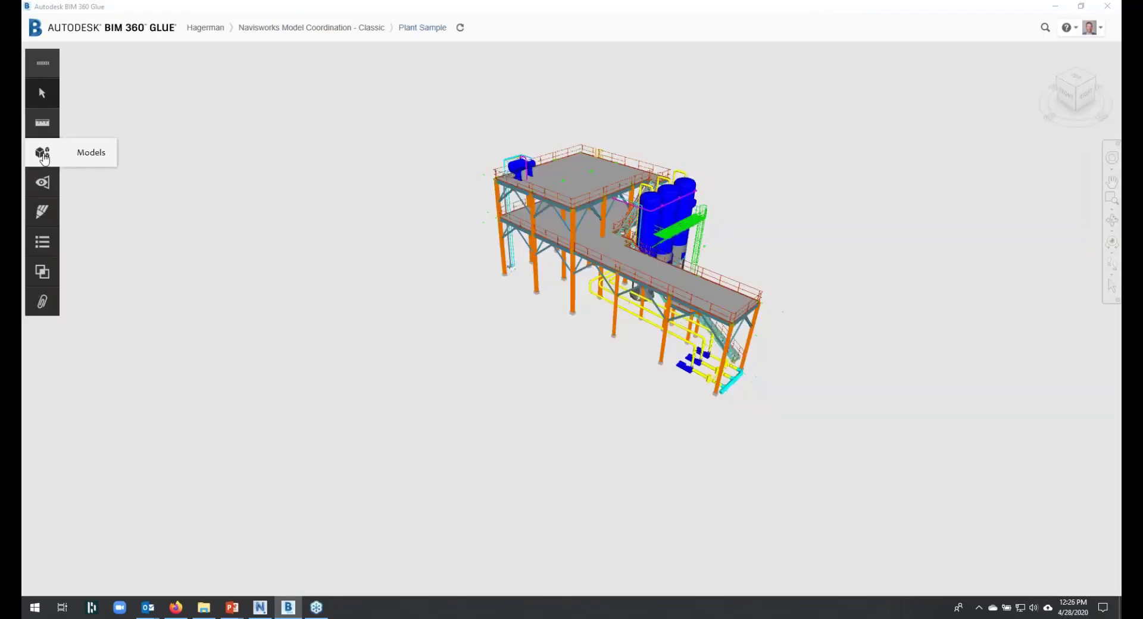
{"action": "left_click", "coordinate": [44, 156]}
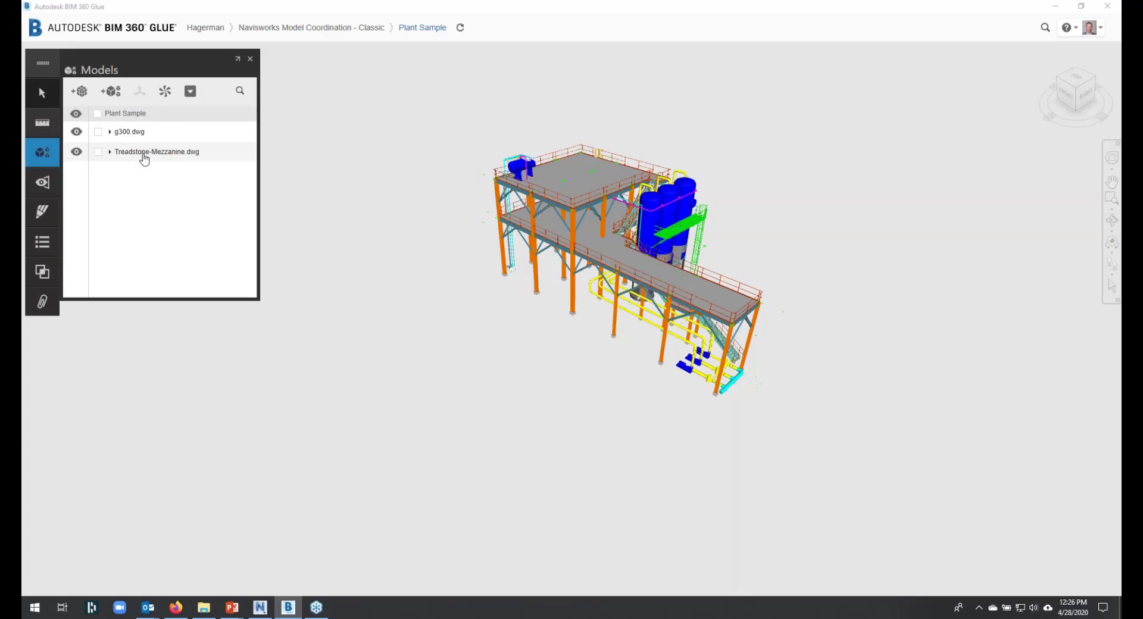
{"action": "right_click", "coordinate": [135, 156]}
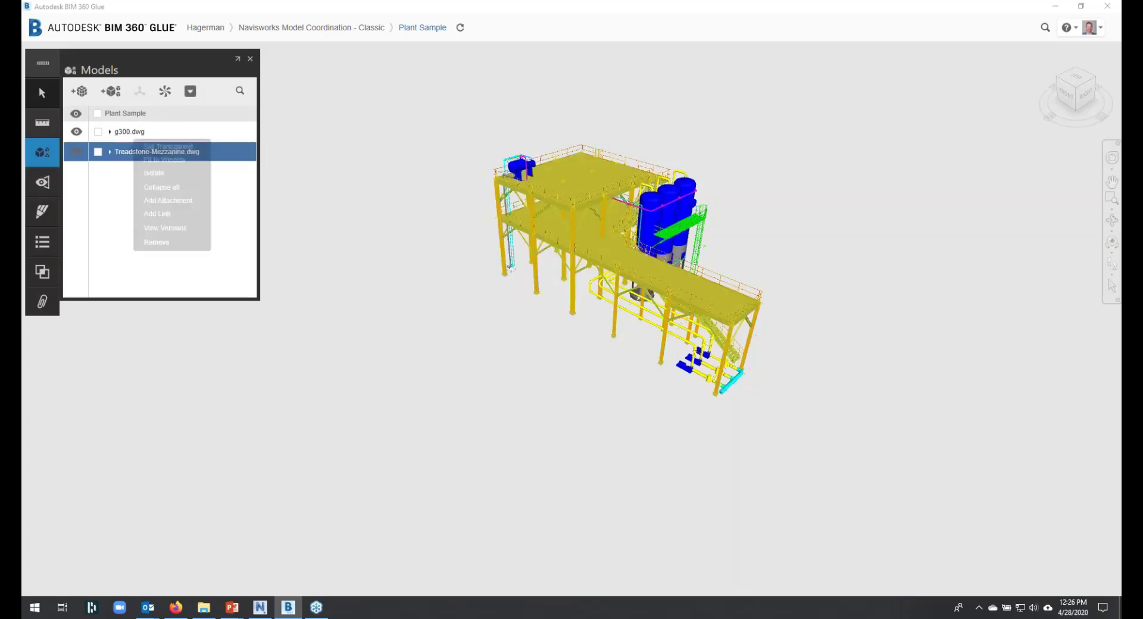
{"action": "left_click", "coordinate": [158, 242]}
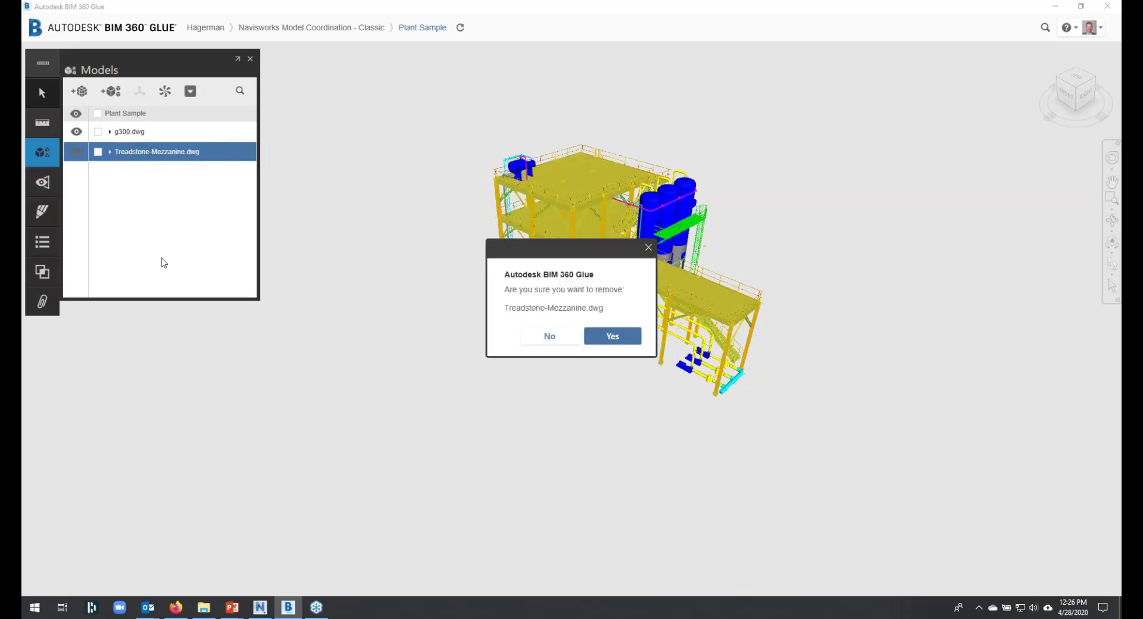
{"action": "left_click", "coordinate": [616, 337]}
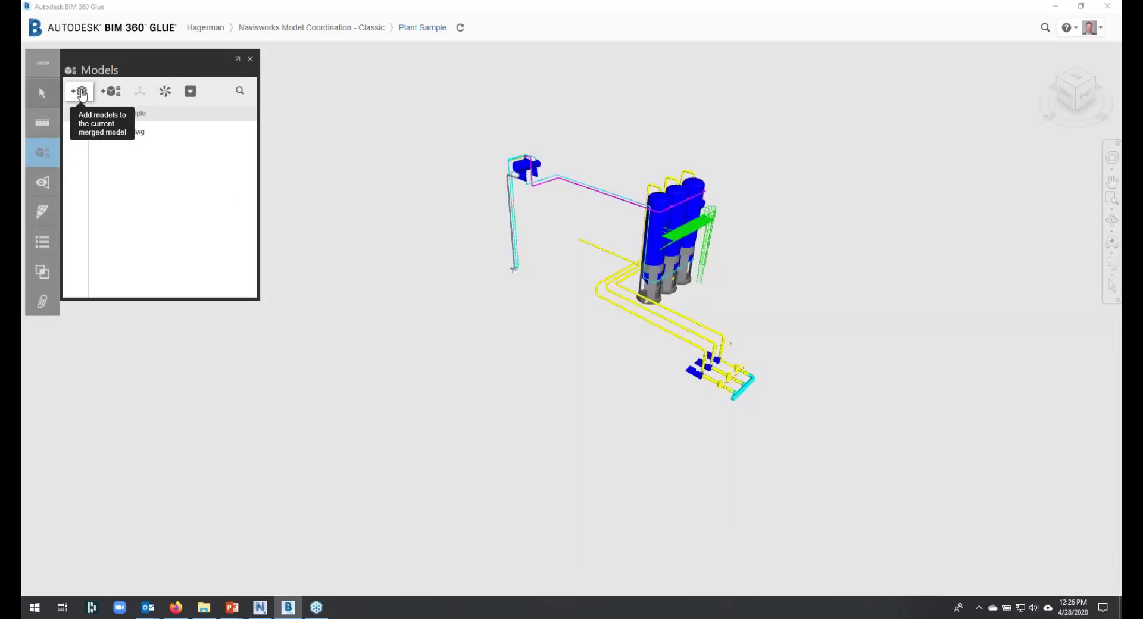
- Add Treadstone-Mezzanine_noclash.dwg to the Plant Sample merged model
{"action": "left_click", "coordinate": [80, 92]}
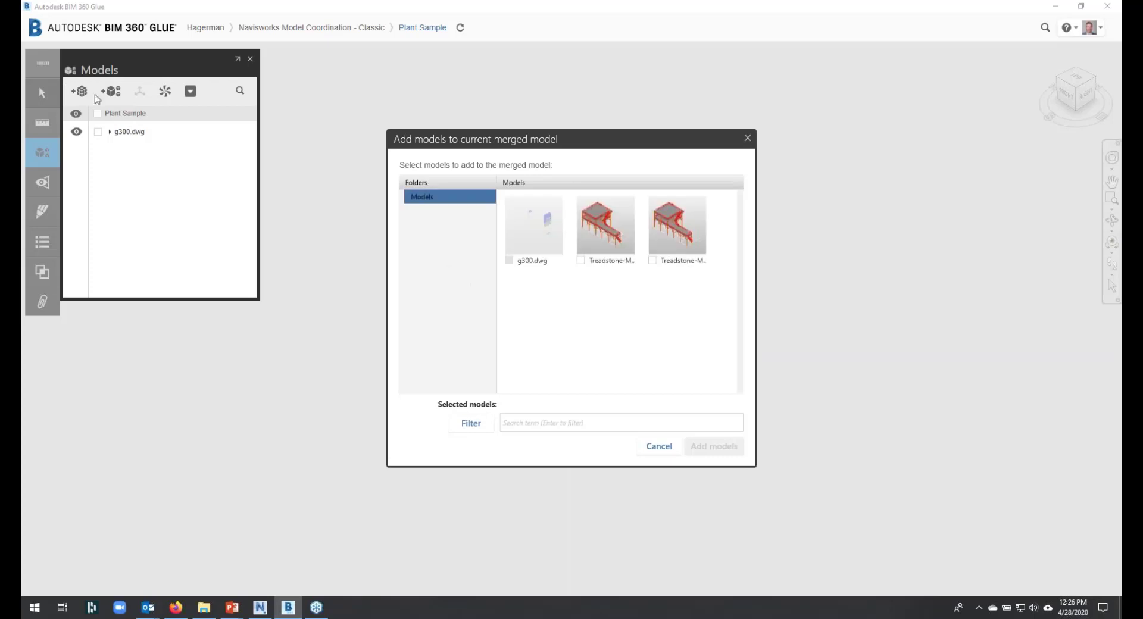
{"action": "left_click", "coordinate": [654, 262]}
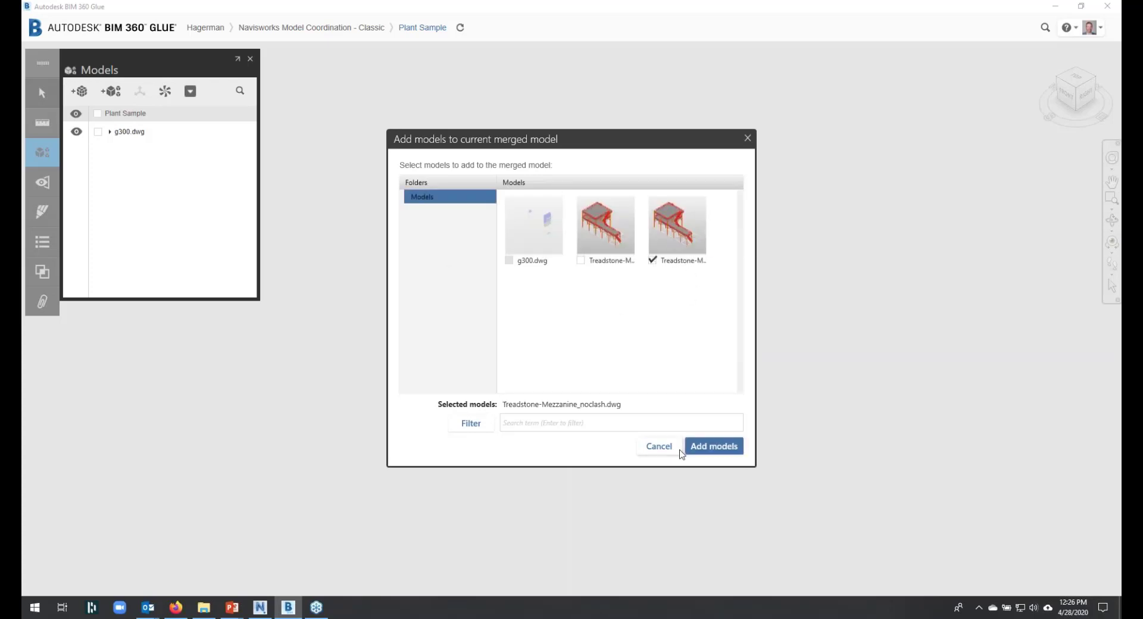
{"action": "left_click", "coordinate": [712, 447]}
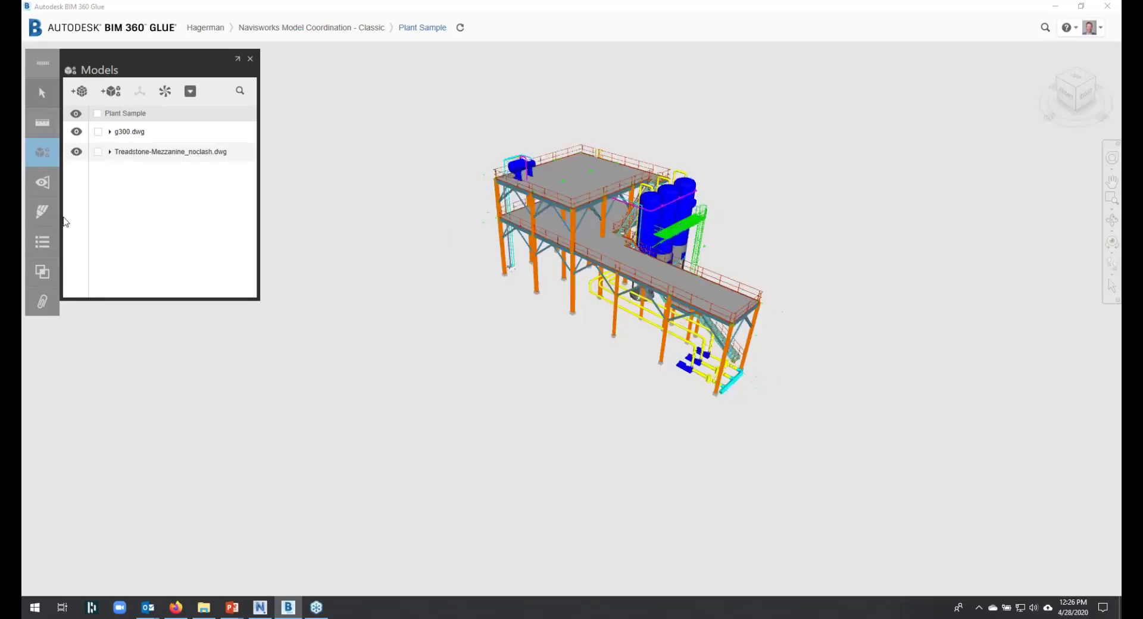
- Update clash result set "1" for the changed models, and go back to the Navisworks Model Coordination - Classic project overview
{"action": "left_click", "coordinate": [42, 272]}
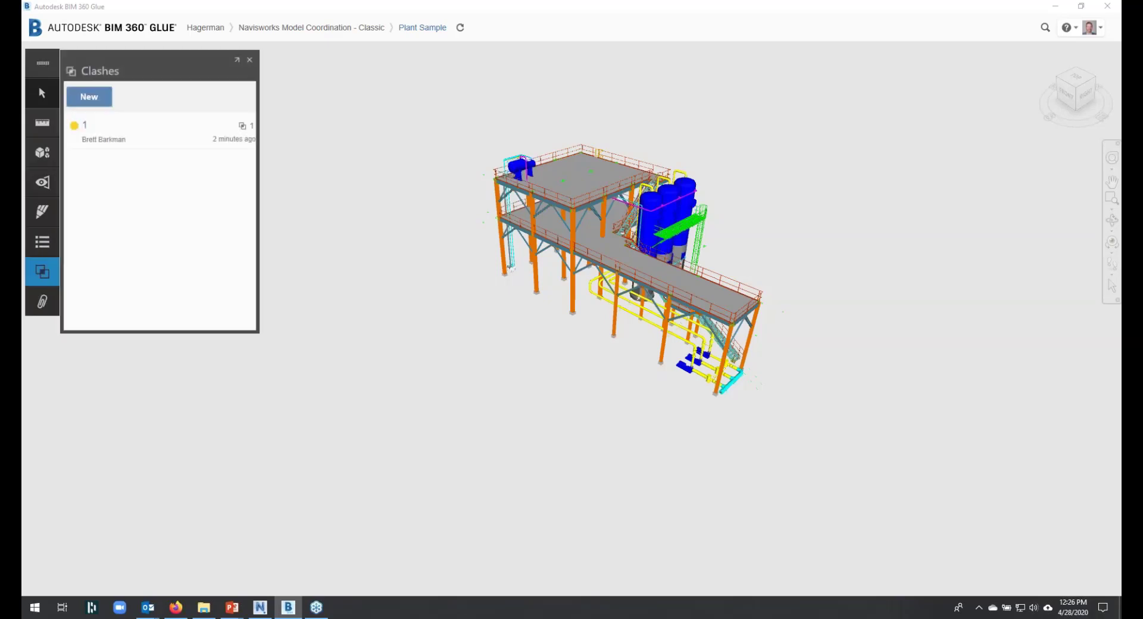
{"action": "left_click", "coordinate": [112, 135]}
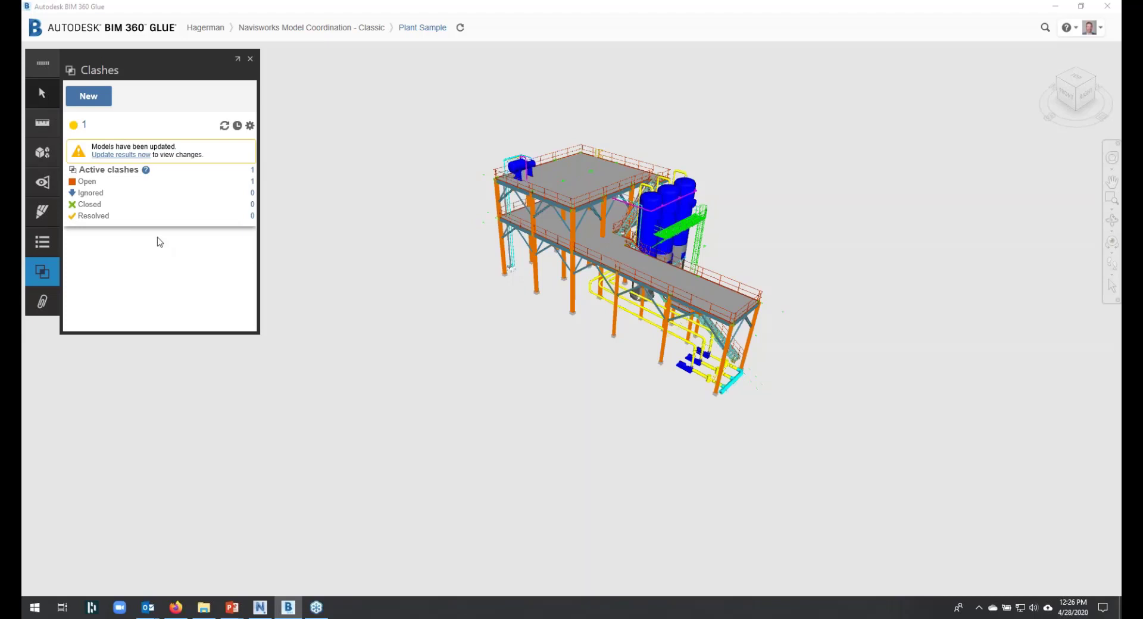
{"action": "left_click", "coordinate": [151, 155]}
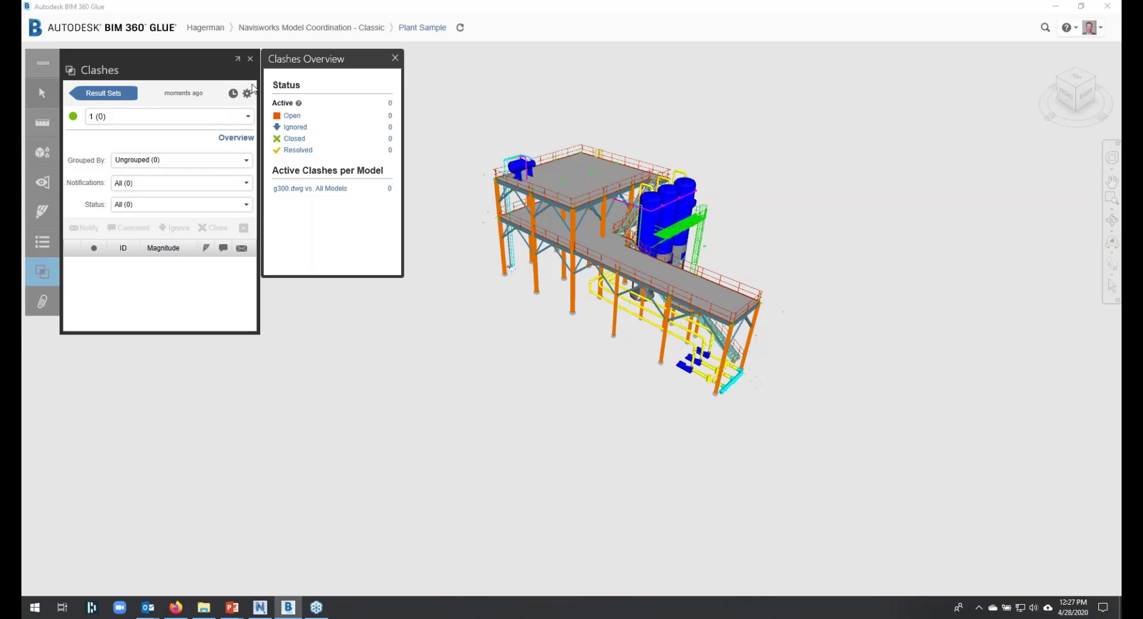
{"action": "left_click", "coordinate": [599, 173]}
{"action": "double_click", "coordinate": [484, 179]}
{"action": "left_click", "coordinate": [334, 33]}
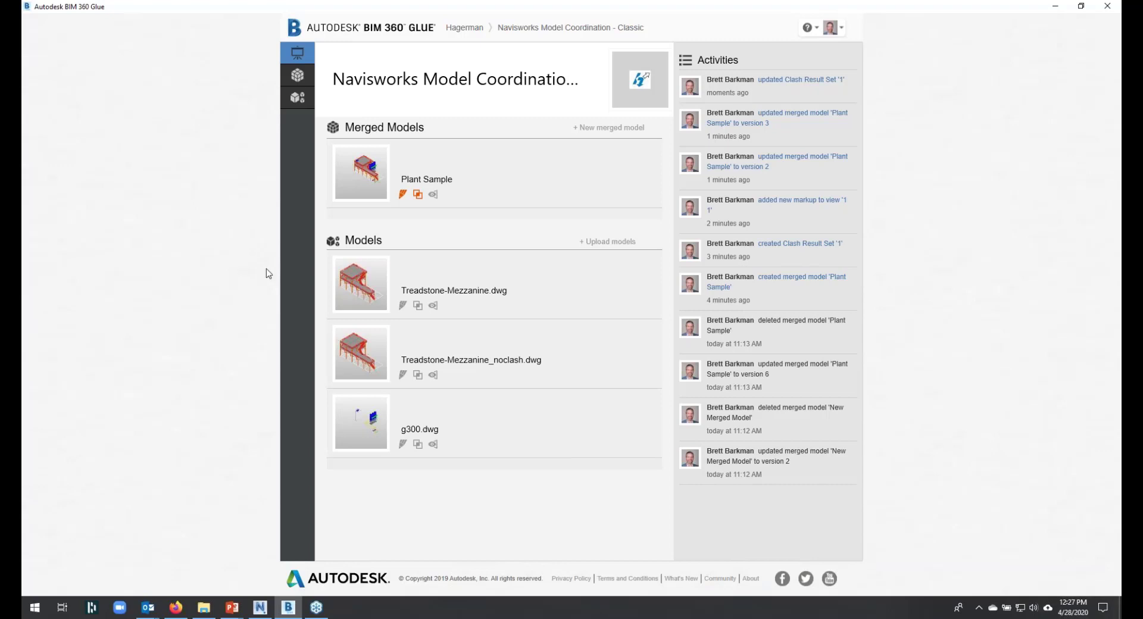
- Switch to Navisworks Manage and open the merged model Plant Sample from the BIM 360 Glue project Navisworks Model Coordination - Classic
{"action": "left_click", "coordinate": [262, 609]}
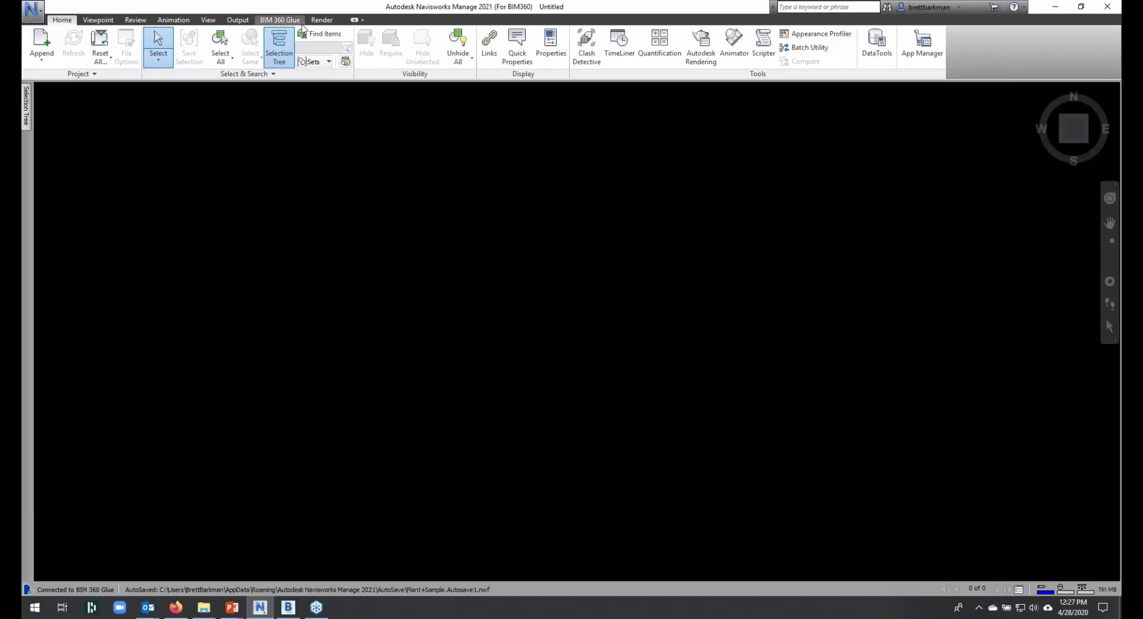
{"action": "left_click", "coordinate": [282, 20]}
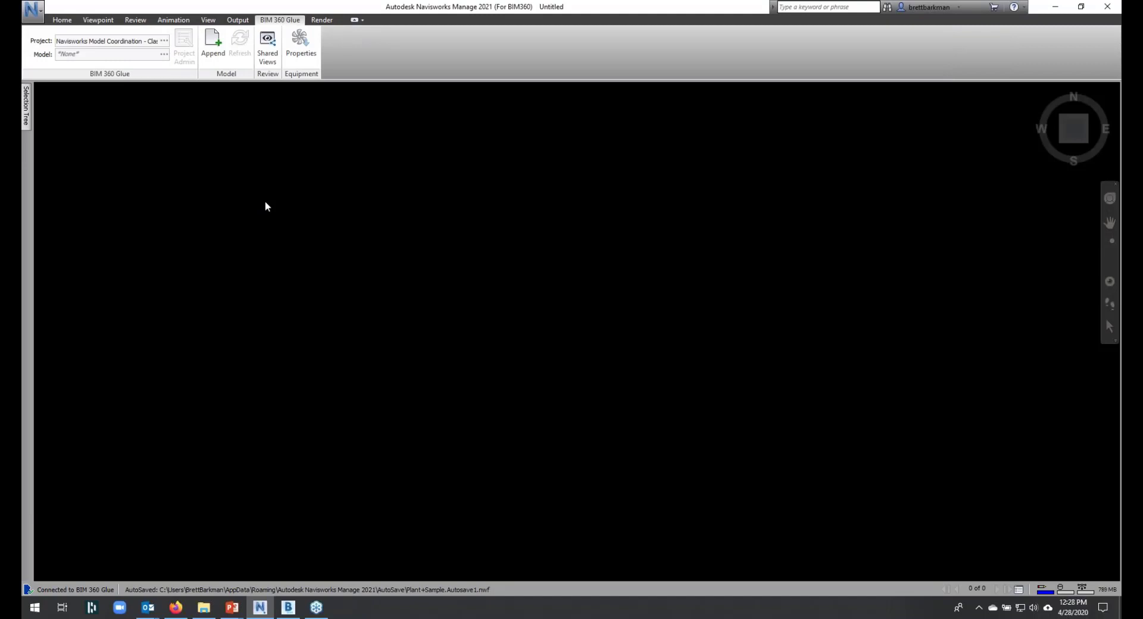
{"action": "left_click", "coordinate": [160, 43]}
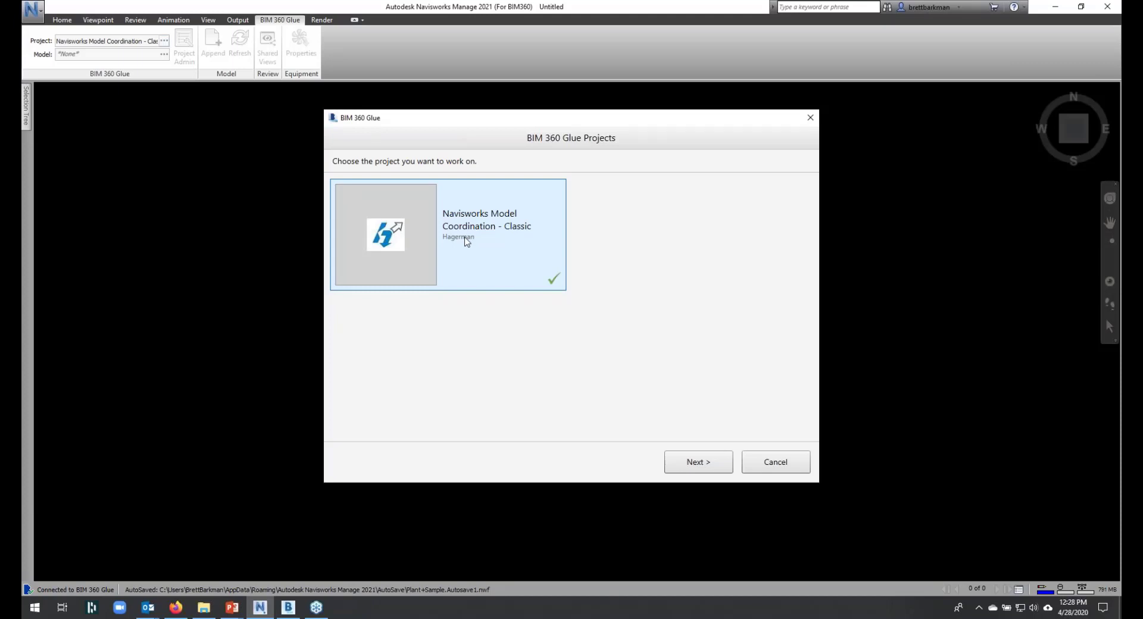
{"action": "left_click", "coordinate": [719, 466]}
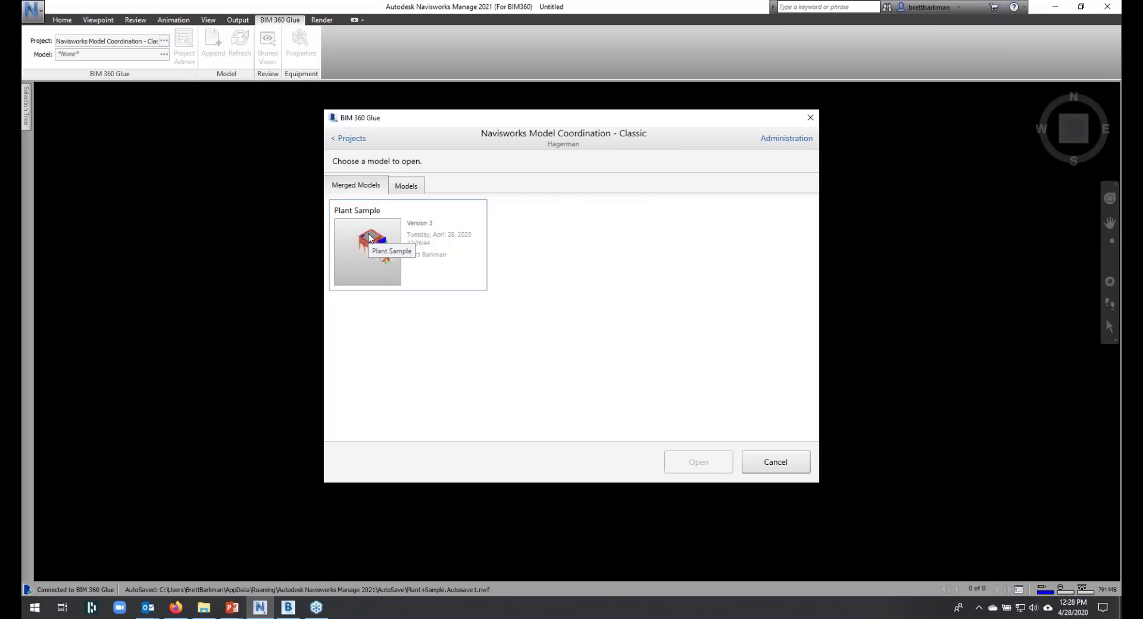
{"action": "left_click", "coordinate": [417, 188]}
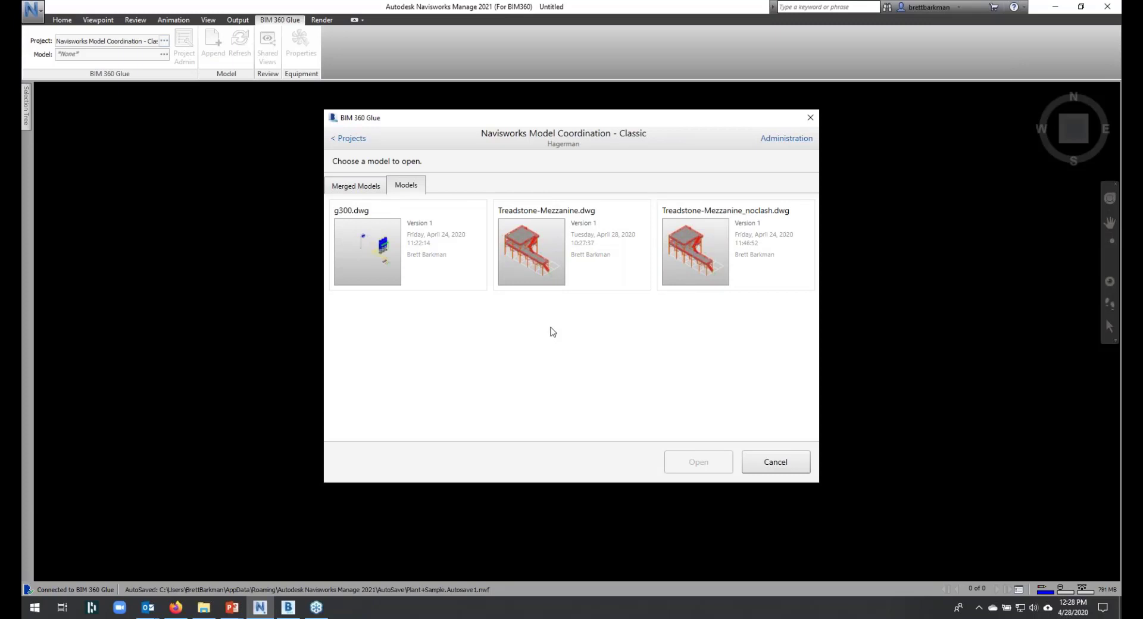
{"action": "left_click", "coordinate": [365, 189]}
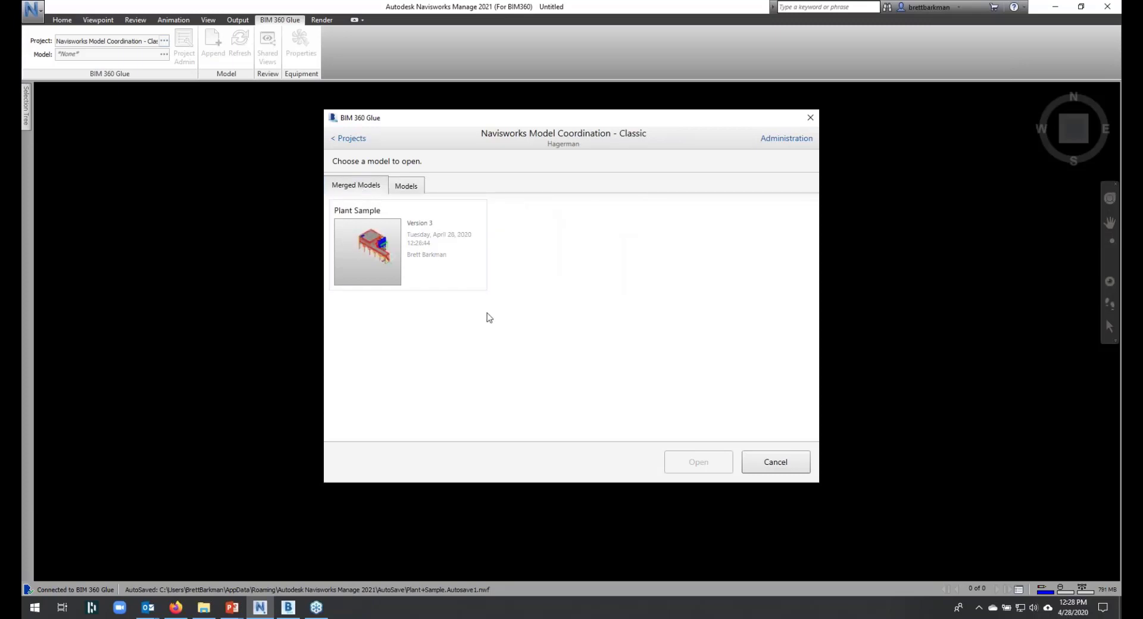
{"action": "left_click", "coordinate": [367, 257]}
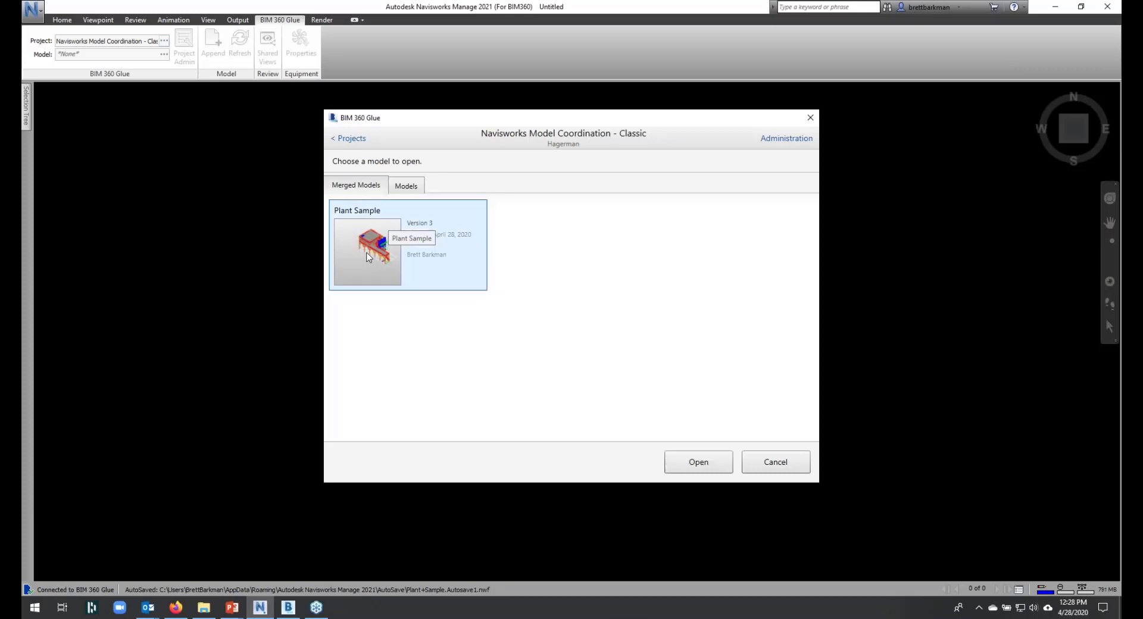
{"action": "left_click", "coordinate": [690, 463]}
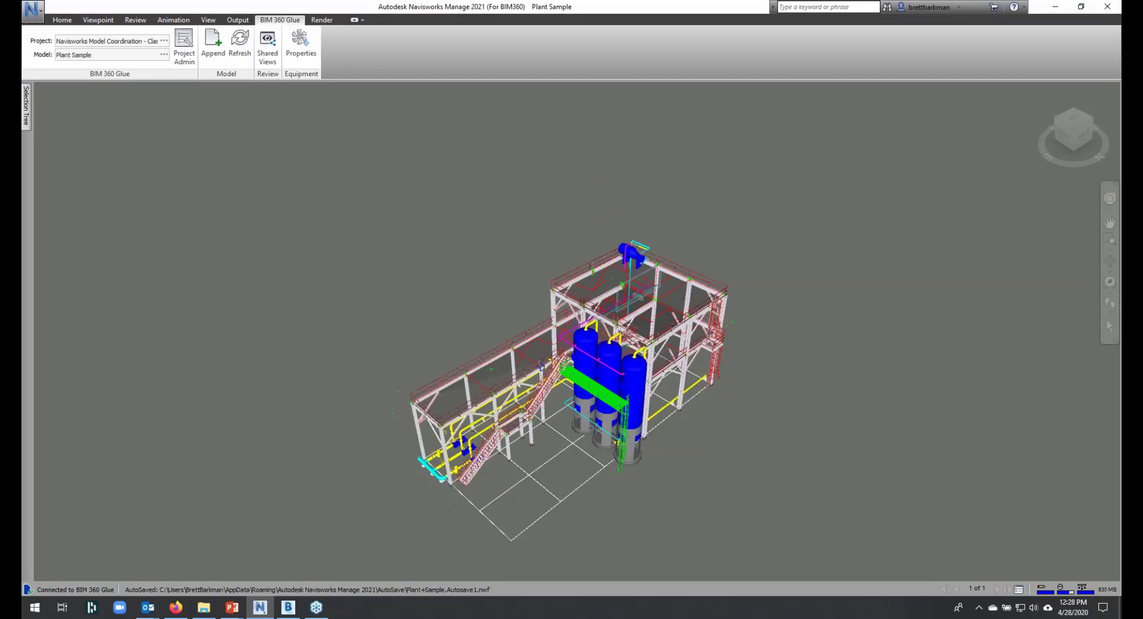
- View Clash Detective for the Plant Sample model, and close it
{"action": "left_click", "coordinate": [64, 20]}
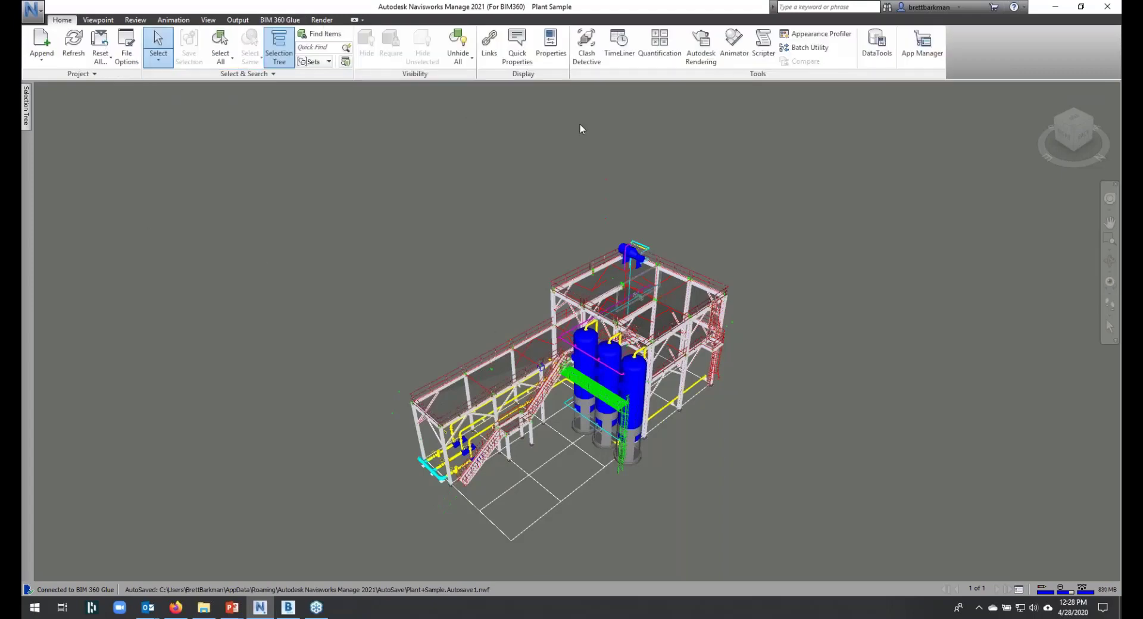
{"action": "left_click", "coordinate": [586, 47]}
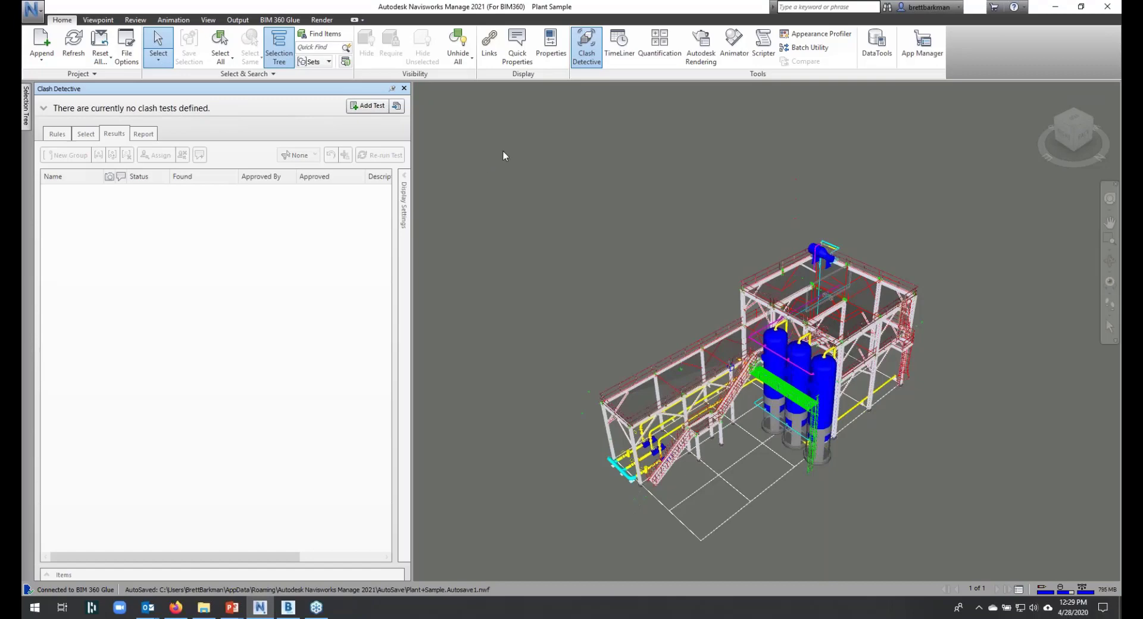
{"action": "left_click", "coordinate": [404, 88]}
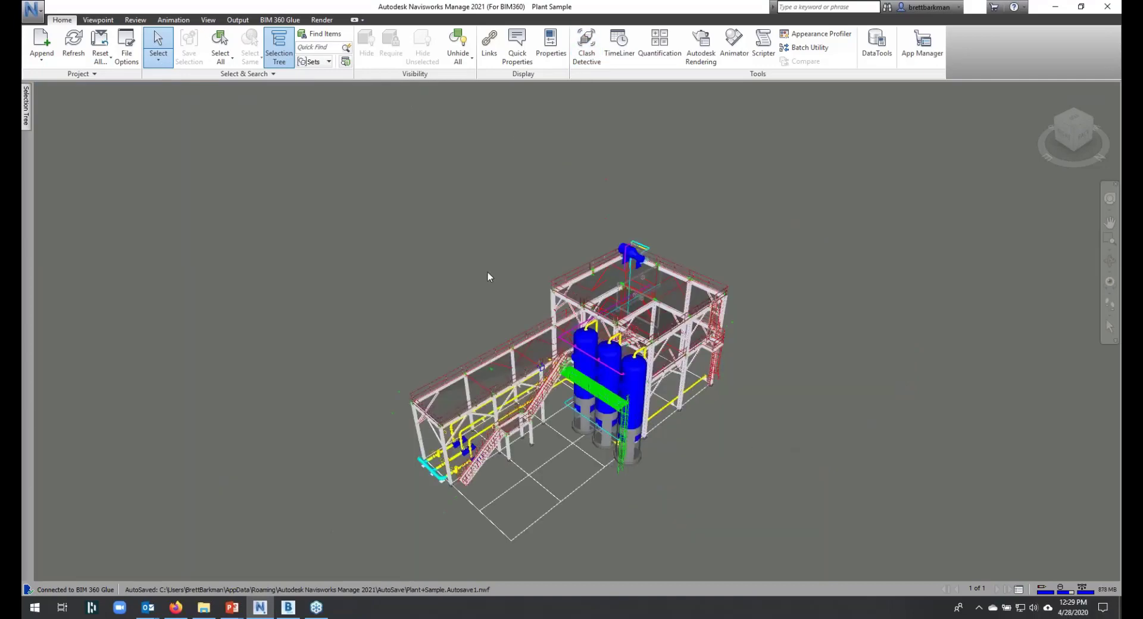
- Close the Plant Sample model by starting a new empty Navisworks file
{"action": "middle_click_drag", "start_coordinate": [490, 290], "coordinate": [497, 240]}
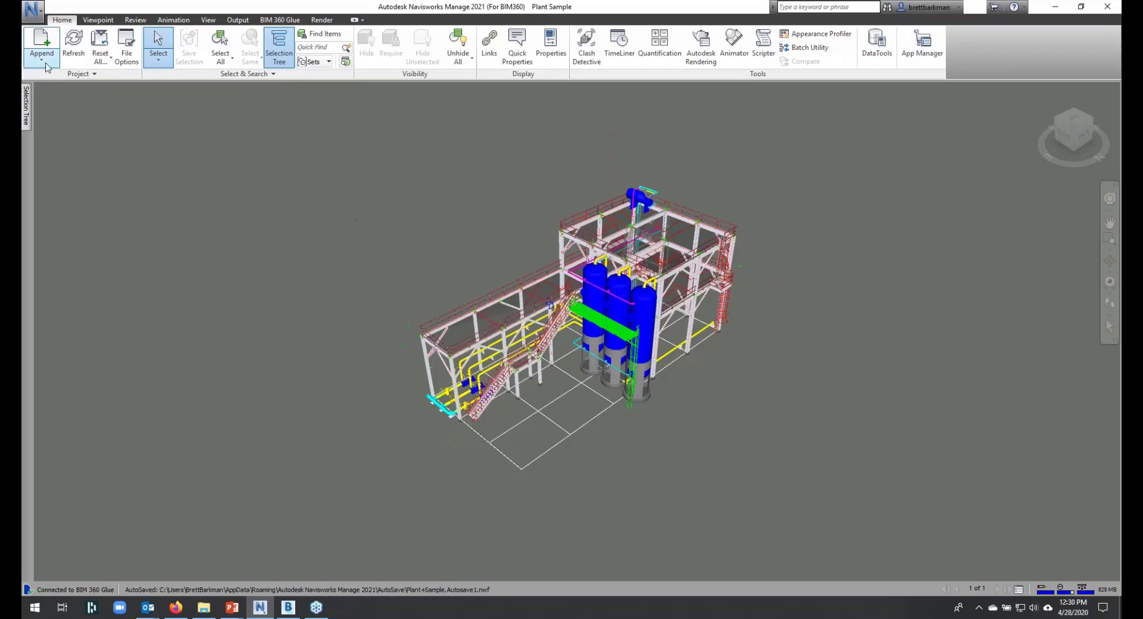
{"action": "left_click", "coordinate": [33, 9]}
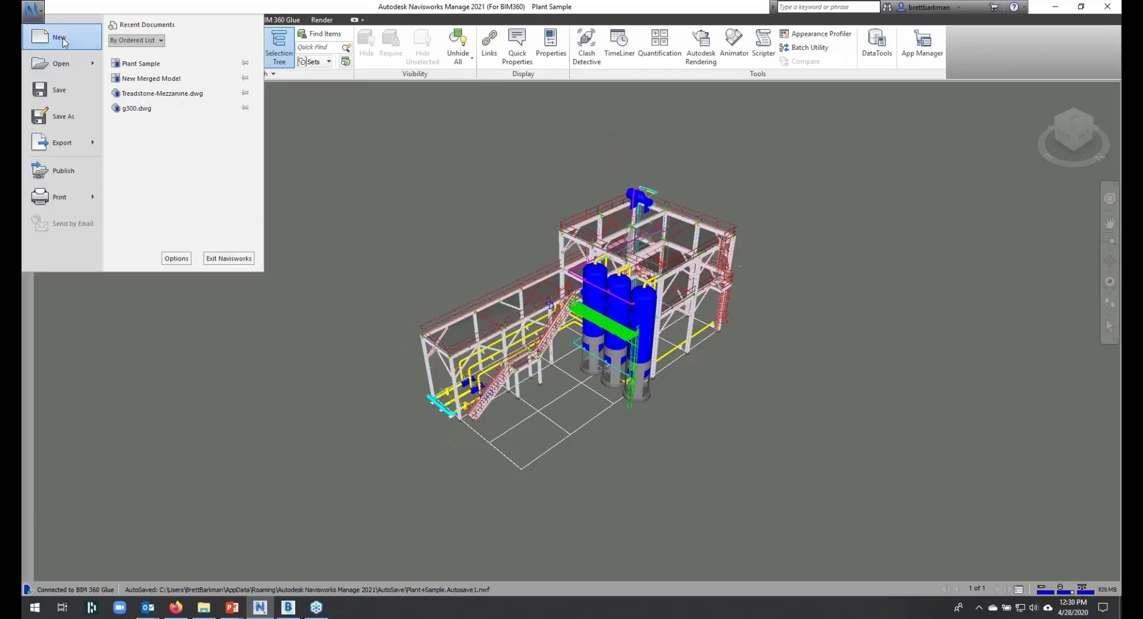
{"action": "left_click", "coordinate": [50, 38]}
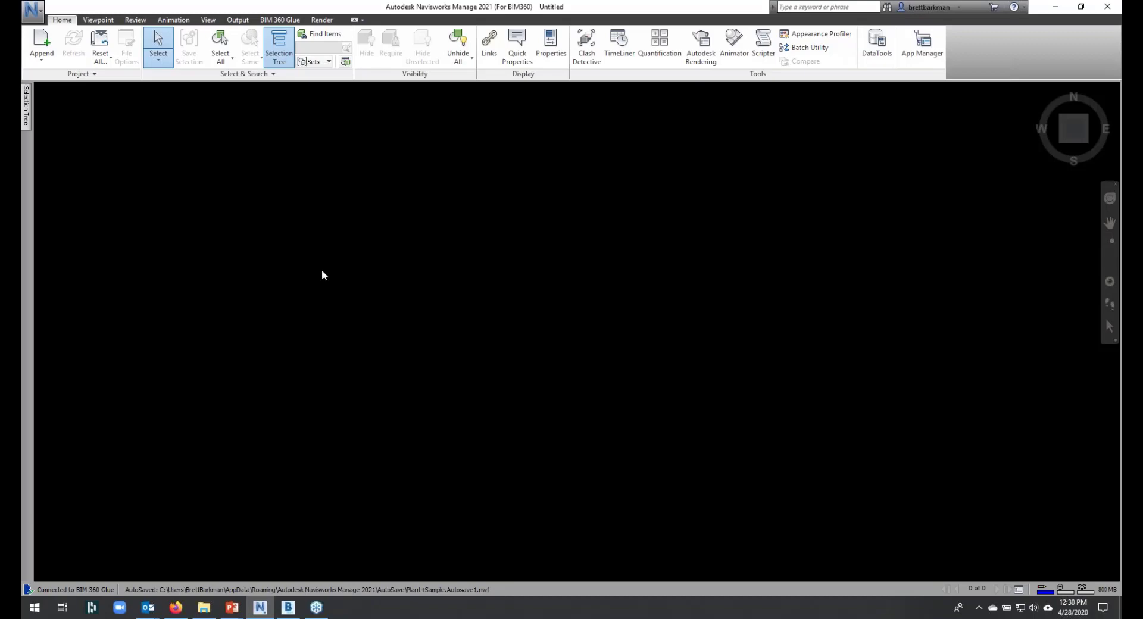
- Append the local DWG model Treadstone-Mezzanine.dwg from the S drive's Advance Steel\New User folder, ignoring all unresolved external references
{"action": "left_click", "coordinate": [42, 42]}
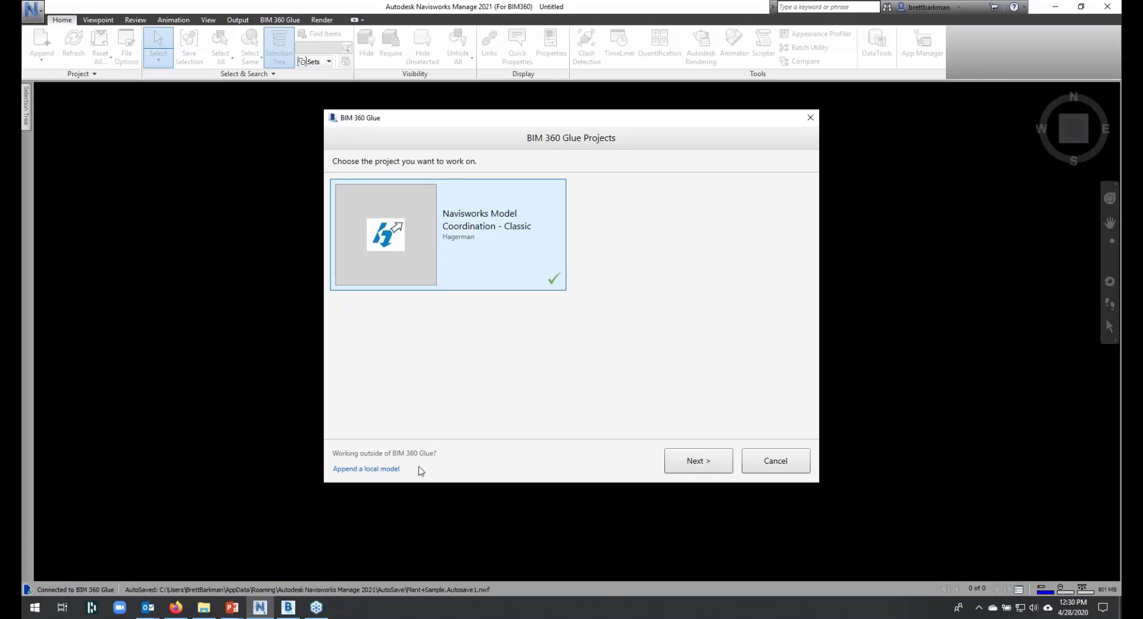
{"action": "left_click", "coordinate": [381, 469]}
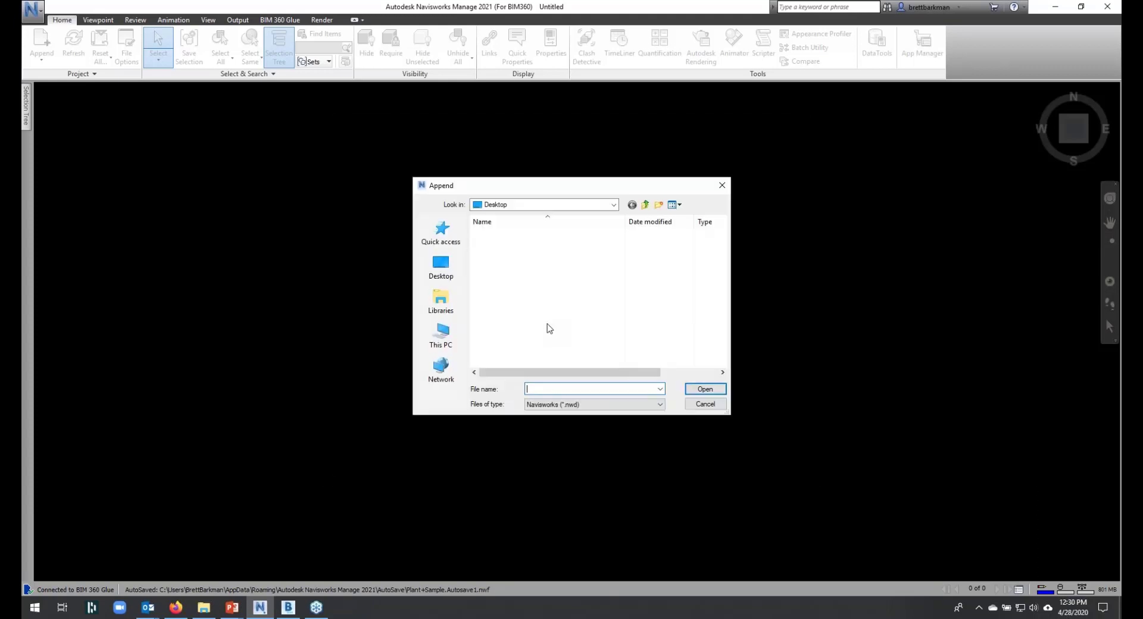
{"action": "left_click", "coordinate": [566, 404]}
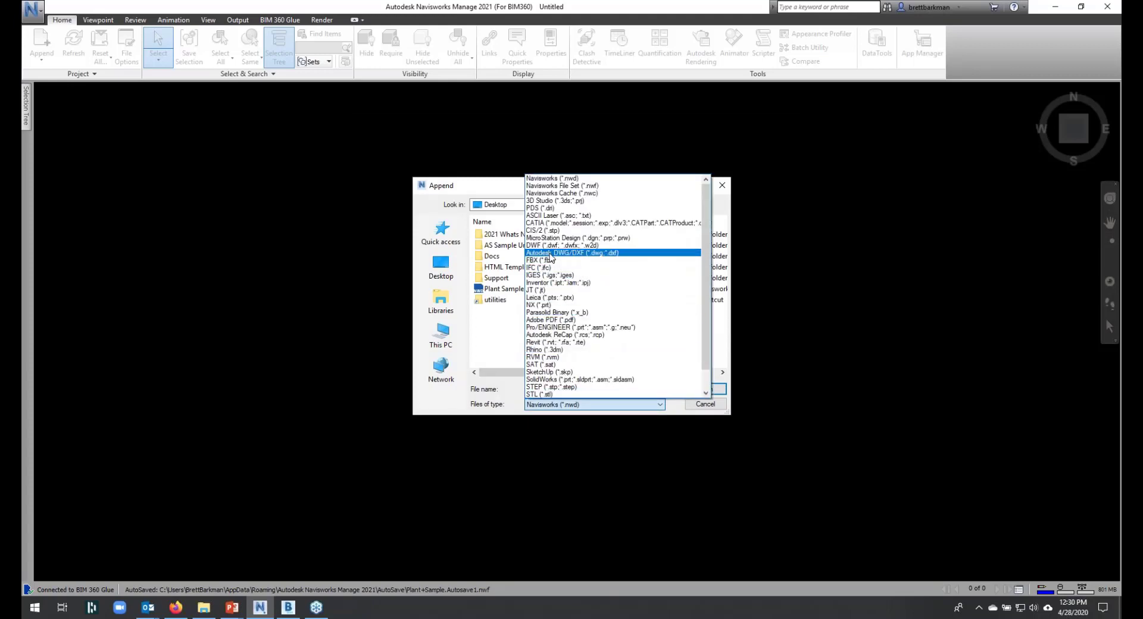
{"action": "left_click", "coordinate": [548, 253]}
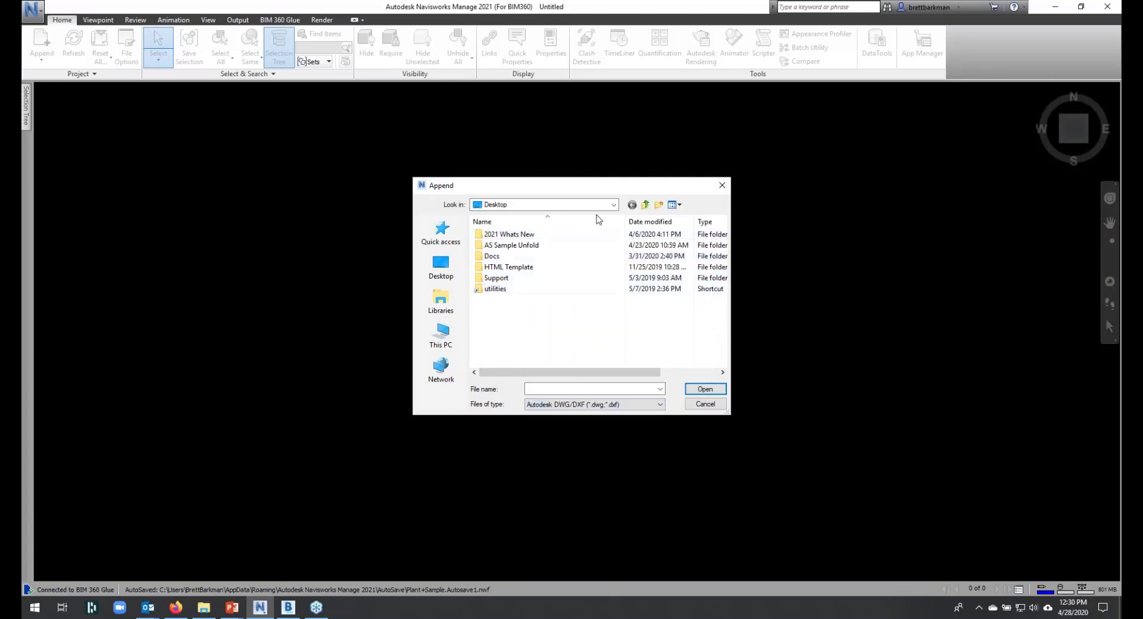
{"action": "left_click", "coordinate": [612, 206]}
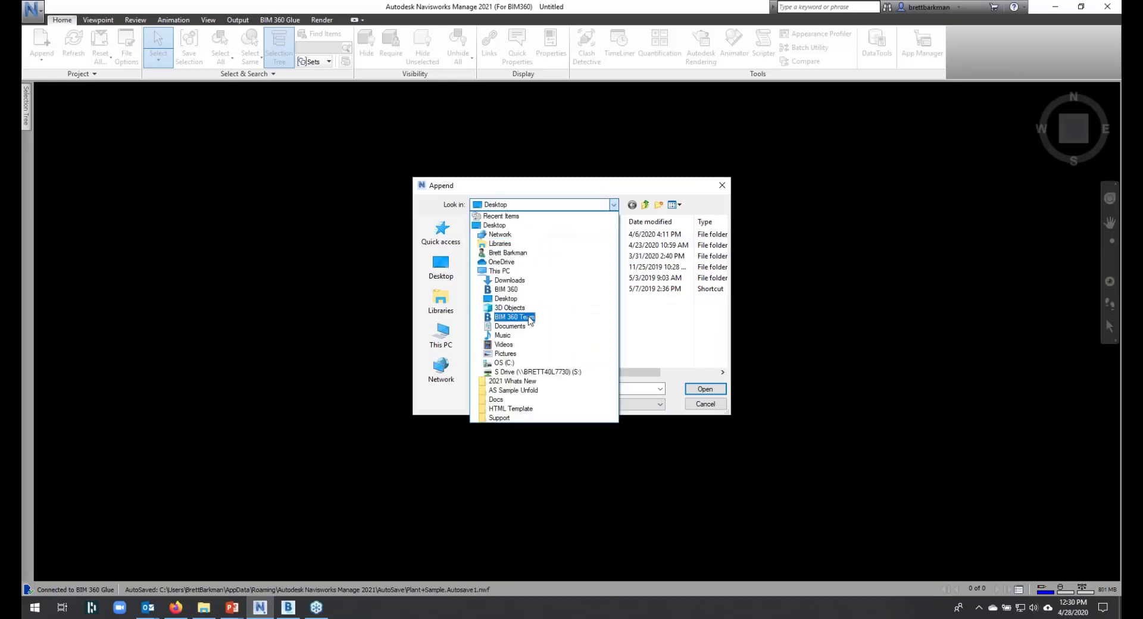
{"action": "left_click", "coordinate": [566, 371]}
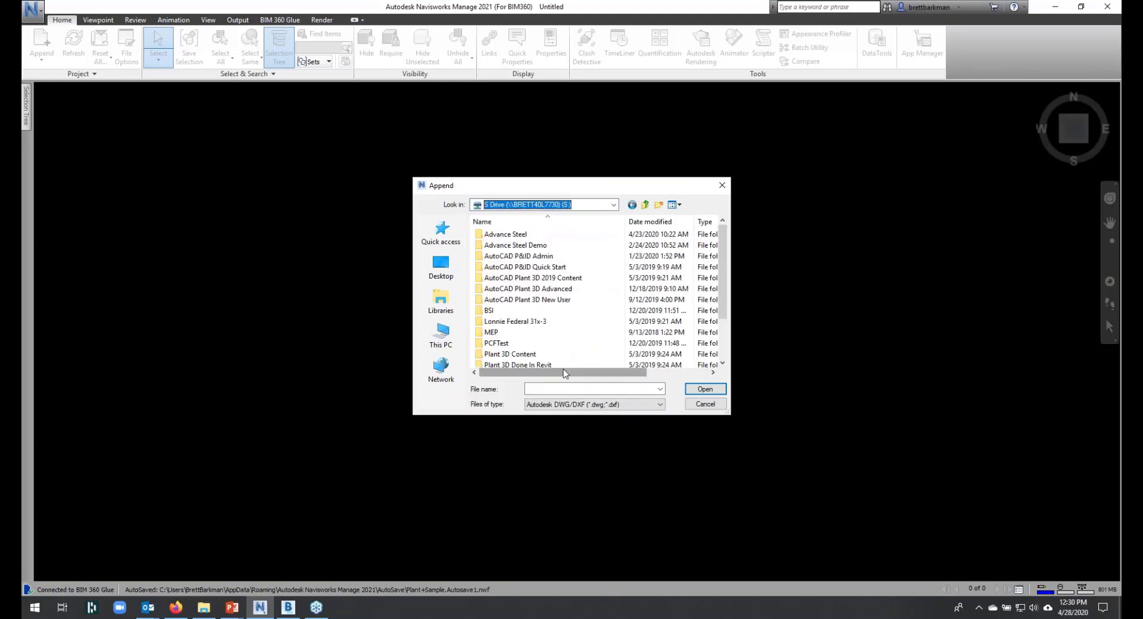
{"action": "double_click", "coordinate": [517, 234]}
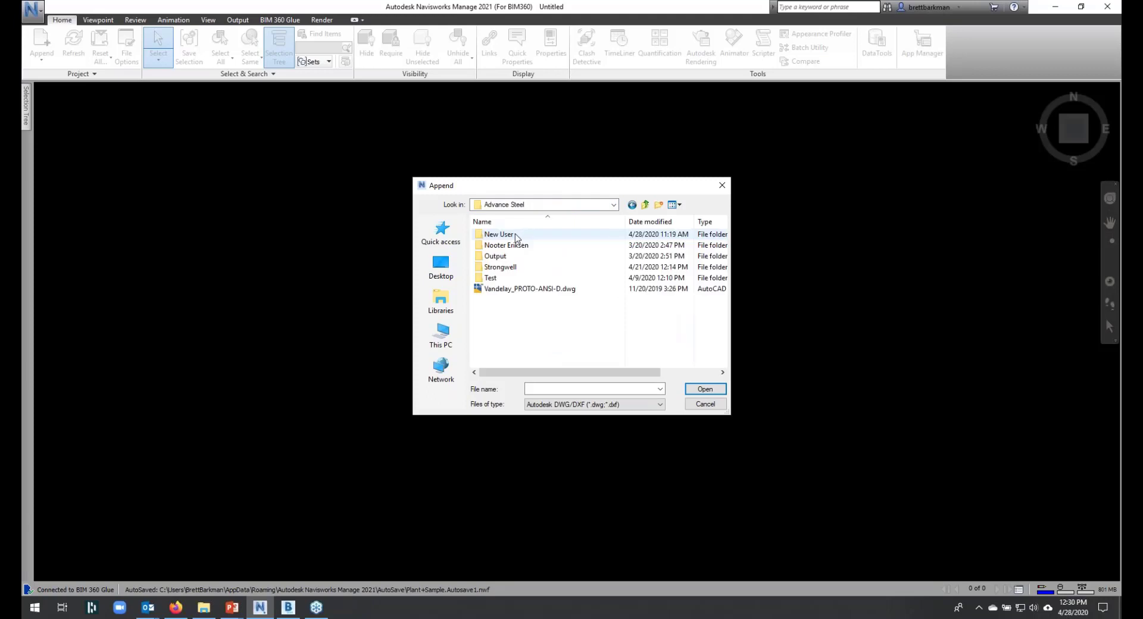
{"action": "double_click", "coordinate": [514, 235]}
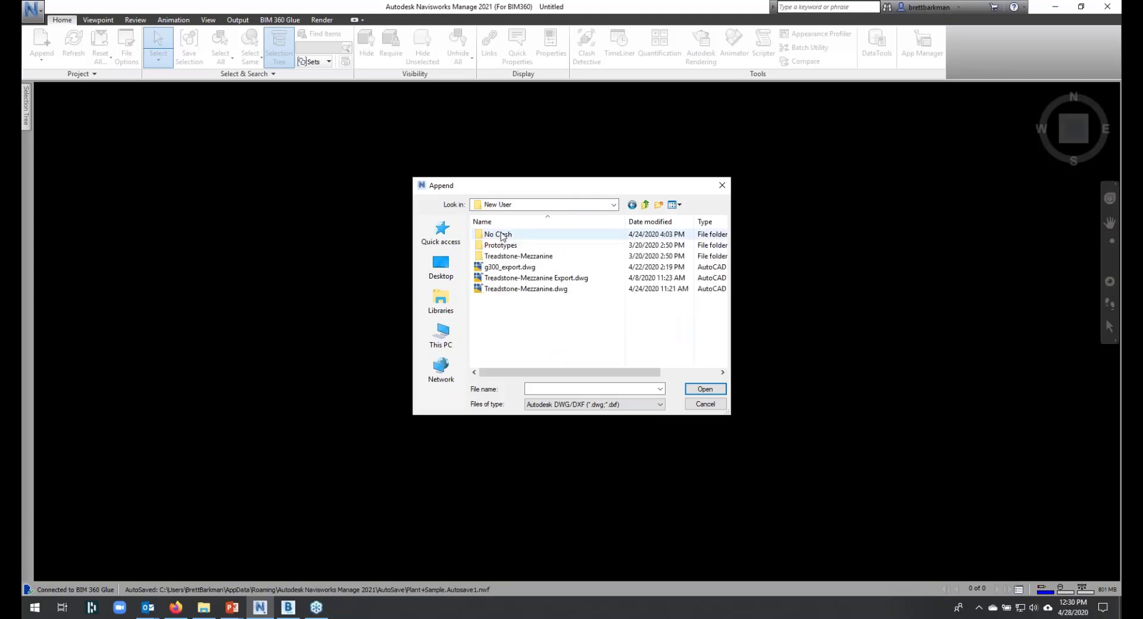
{"action": "left_click", "coordinate": [524, 289]}
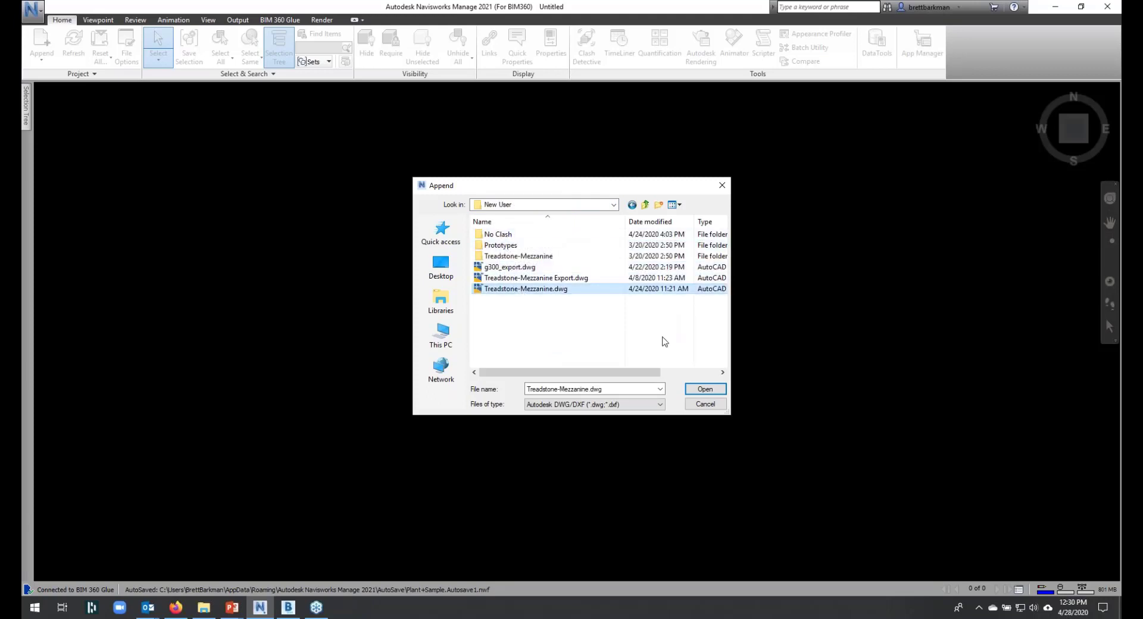
{"action": "left_click", "coordinate": [703, 390]}
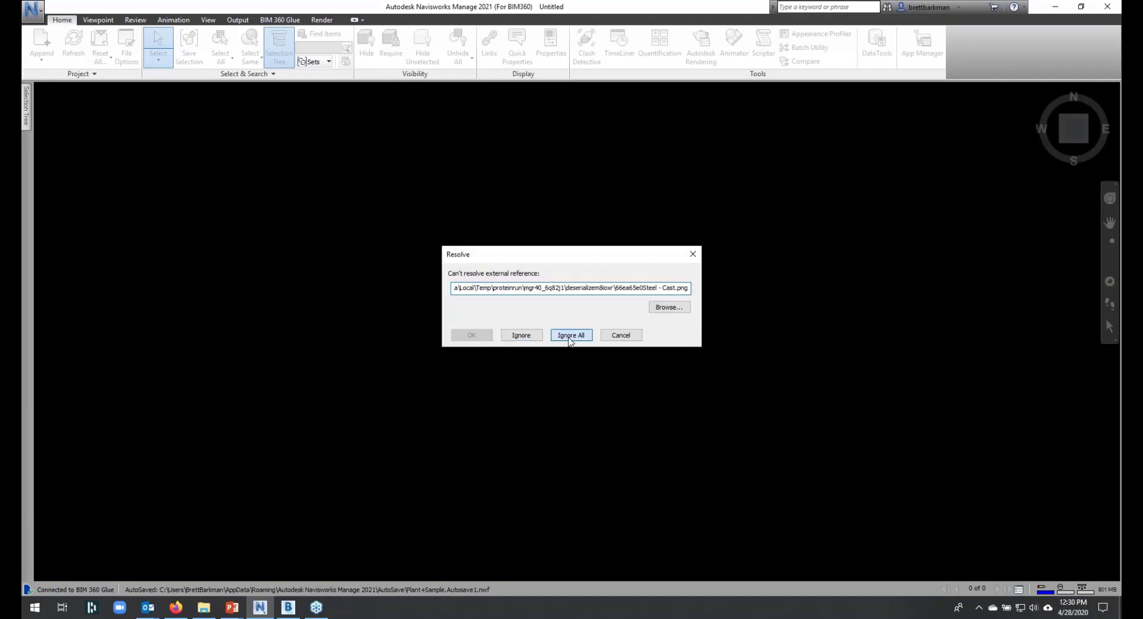
{"action": "left_click", "coordinate": [572, 338]}
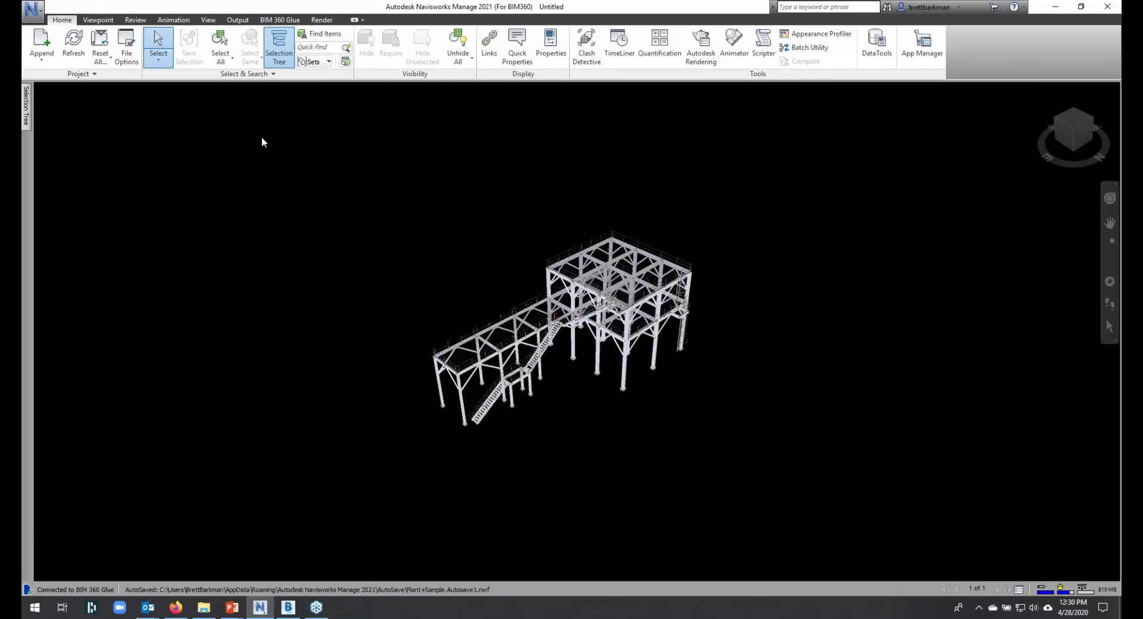
- Start appending another DWG model and browse to the BIM 360 project Navisworks Model Coordination - Classic under Hagerman
{"action": "left_click", "coordinate": [281, 20]}
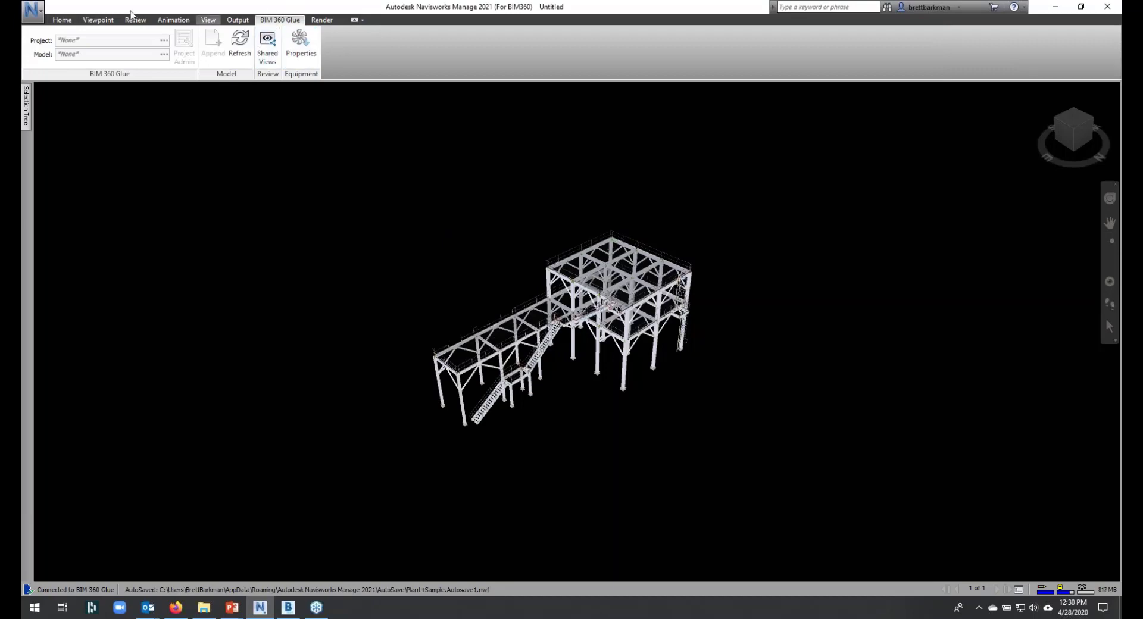
{"action": "left_click", "coordinate": [62, 19]}
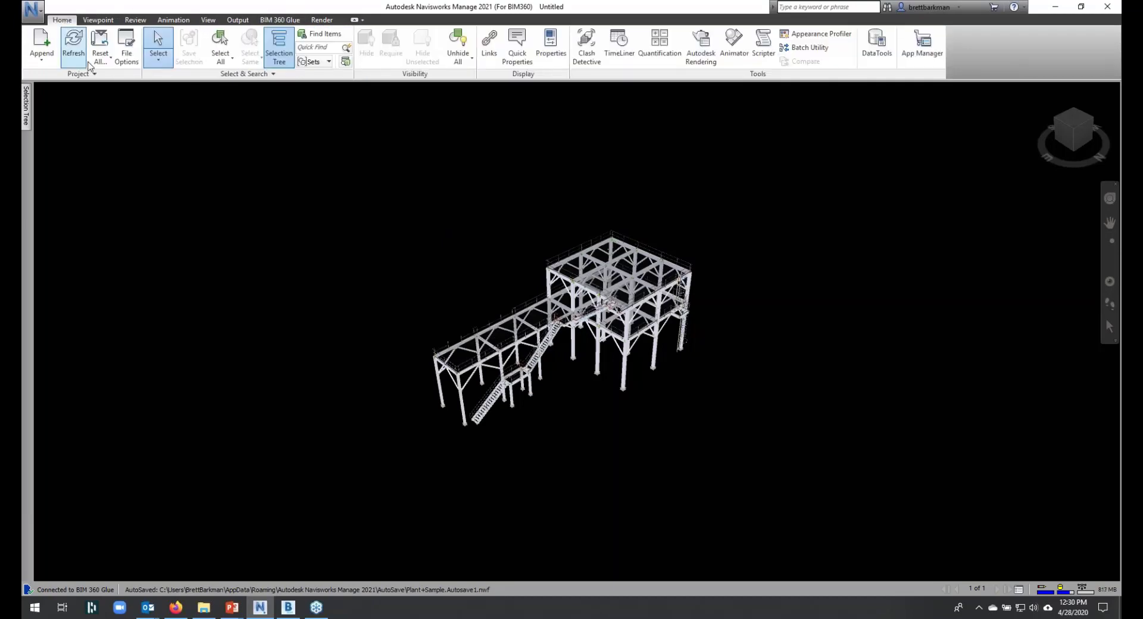
{"action": "left_click", "coordinate": [41, 42]}
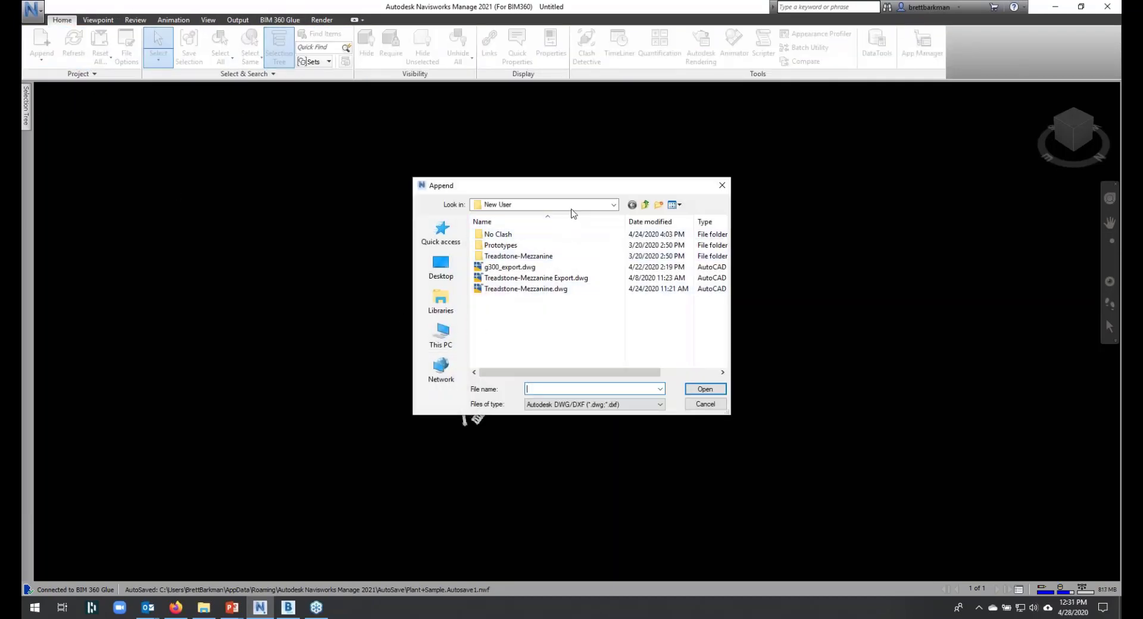
{"action": "left_click", "coordinate": [615, 206]}
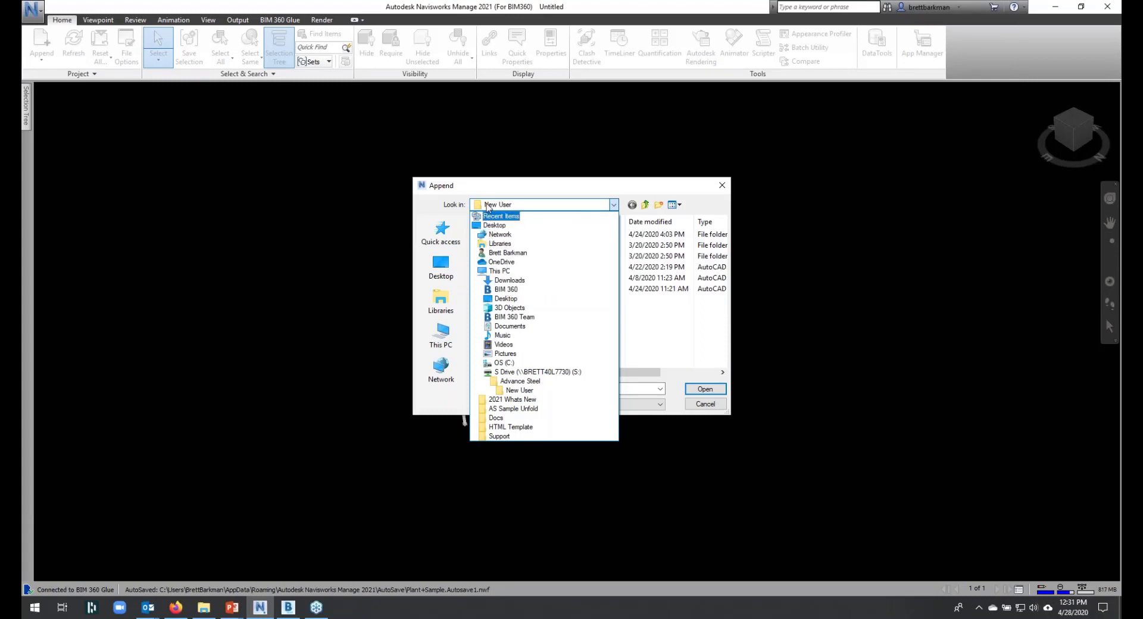
{"action": "left_click", "coordinate": [506, 290]}
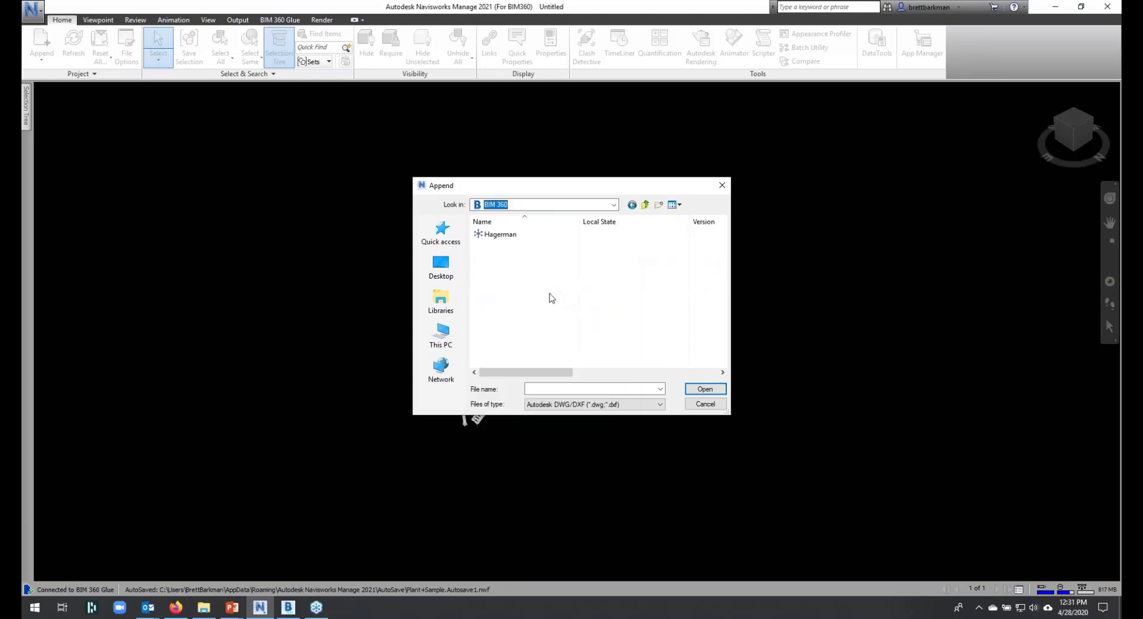
{"action": "double_click", "coordinate": [494, 235]}
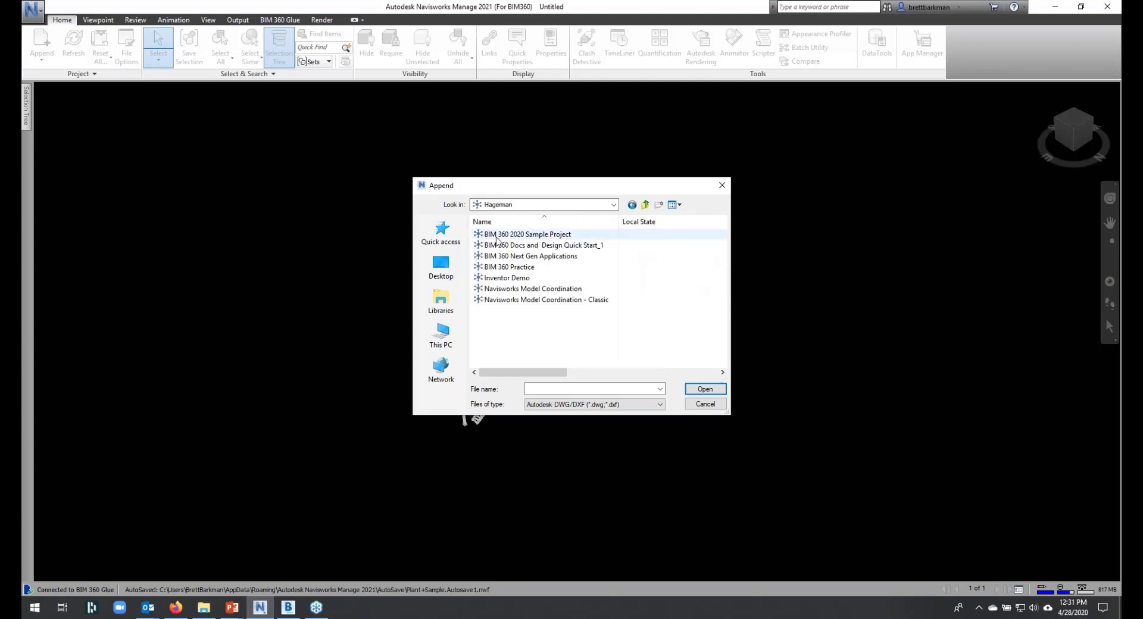
{"action": "left_click", "coordinate": [527, 300]}
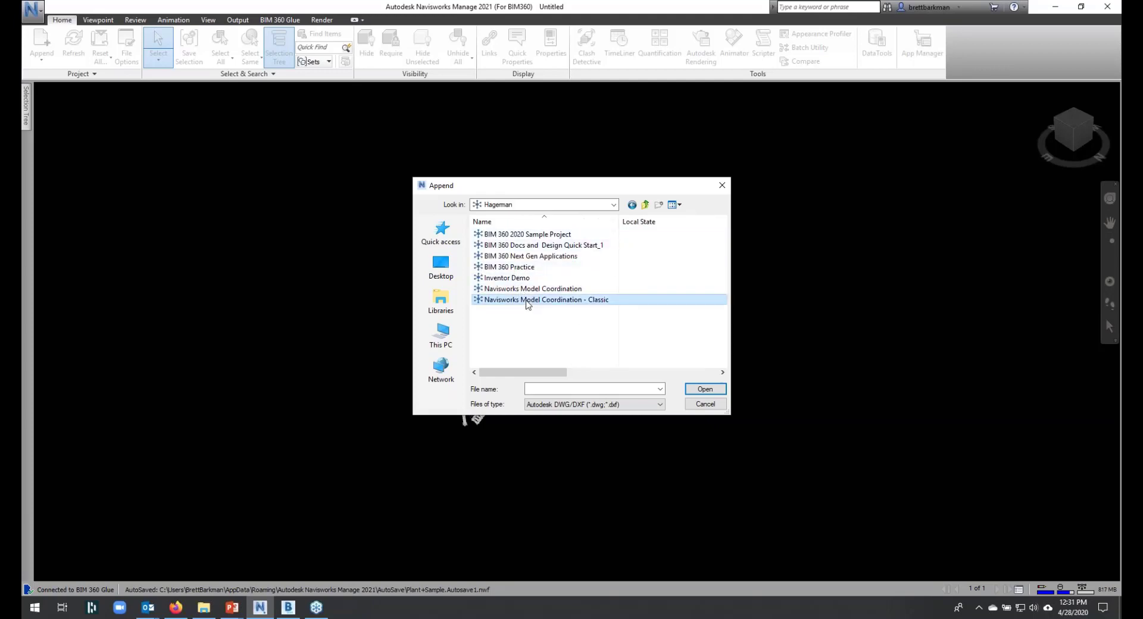
{"action": "double_click", "coordinate": [528, 300]}
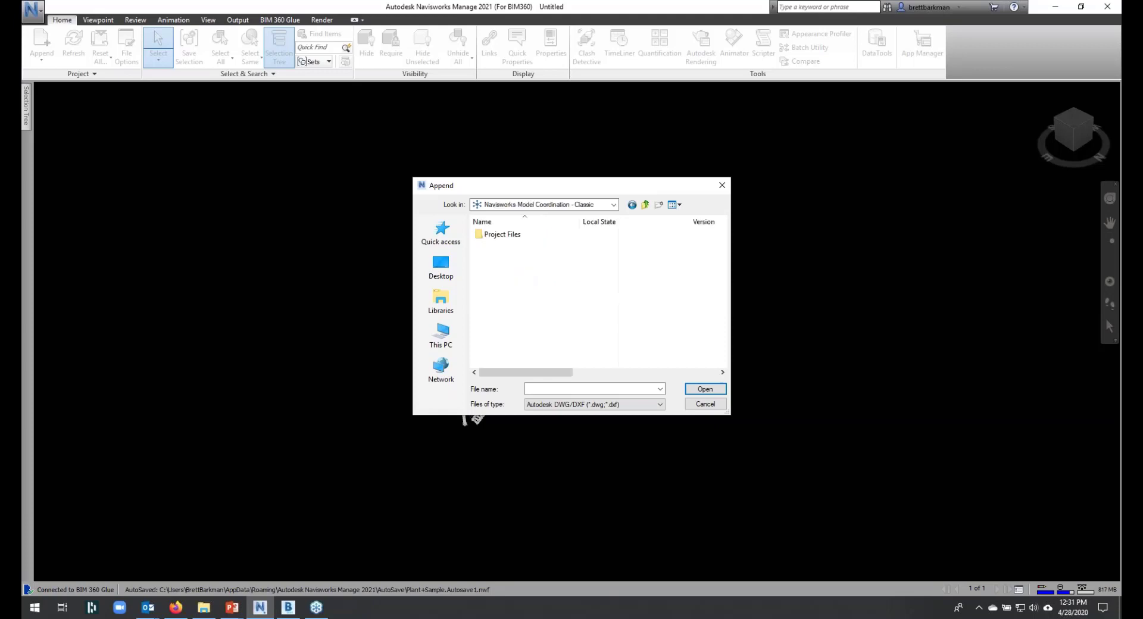
- Append the piping model g300.dwg from the project's Project Files\Treadstone\Plant 3D Models\Piping folder
{"action": "double_click", "coordinate": [503, 236]}
{"action": "left_click", "coordinate": [501, 234]}
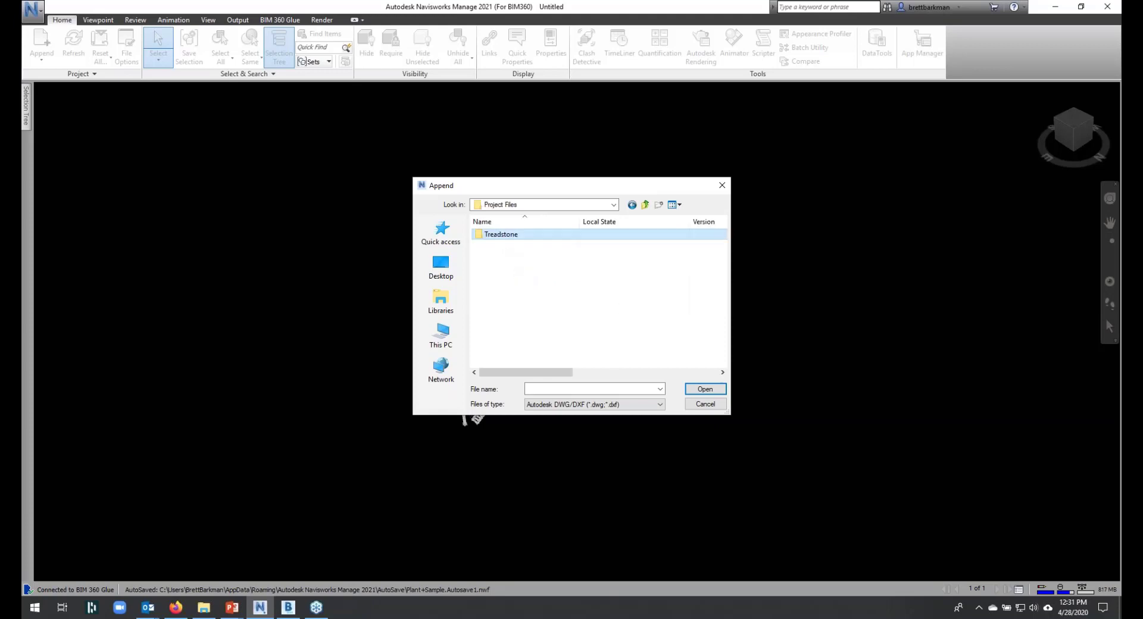
{"action": "double_click", "coordinate": [501, 235]}
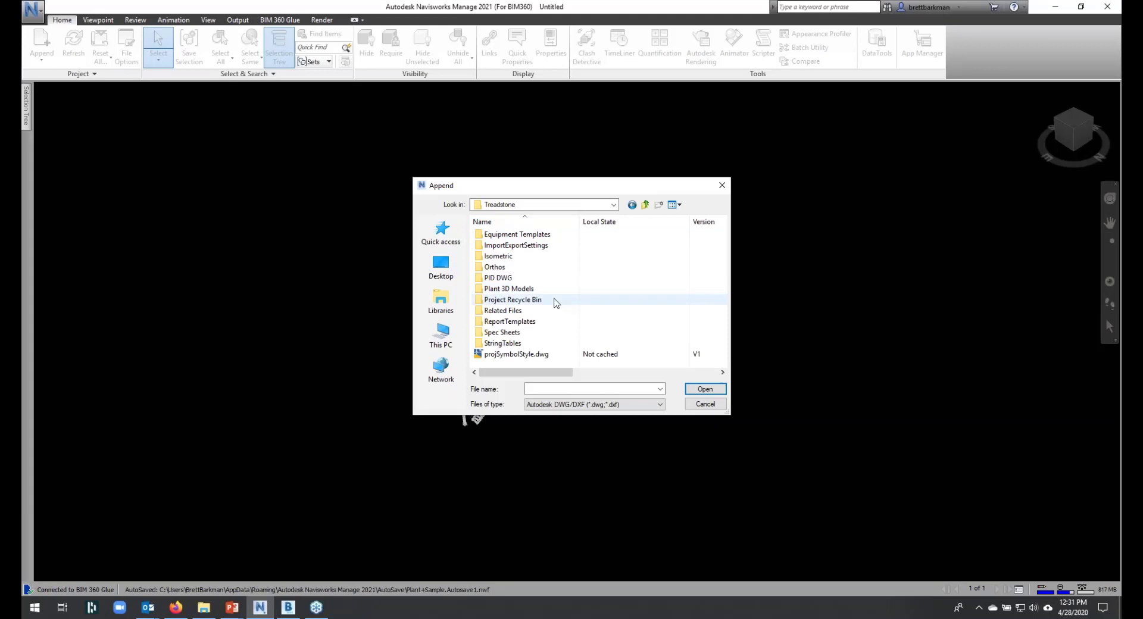
{"action": "double_click", "coordinate": [501, 289]}
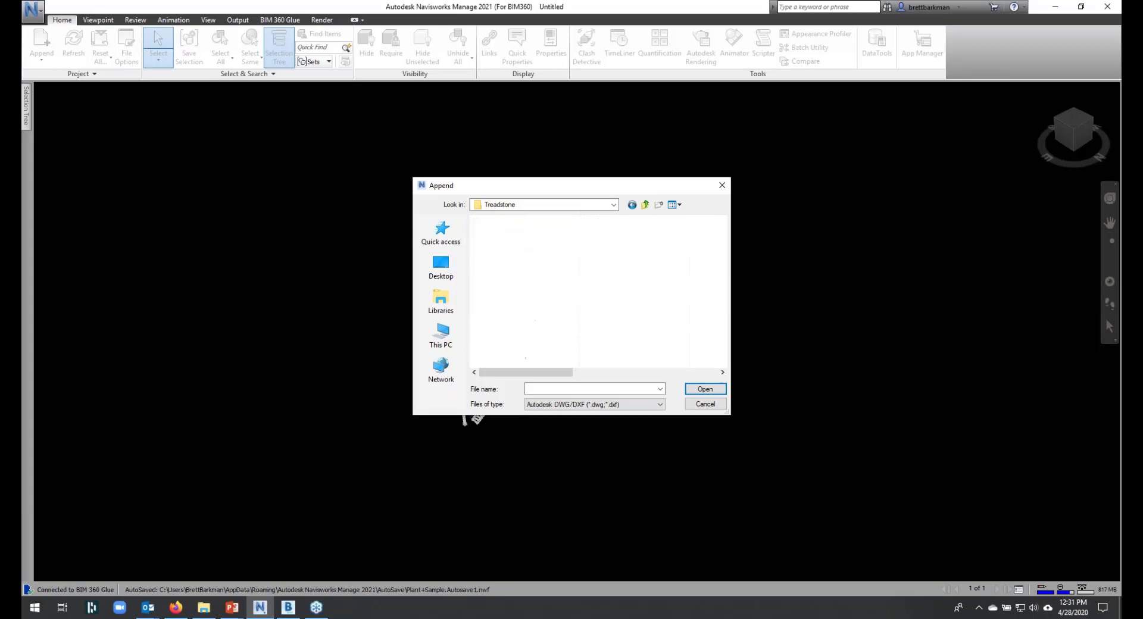
{"action": "left_click", "coordinate": [493, 236]}
{"action": "double_click", "coordinate": [493, 237]}
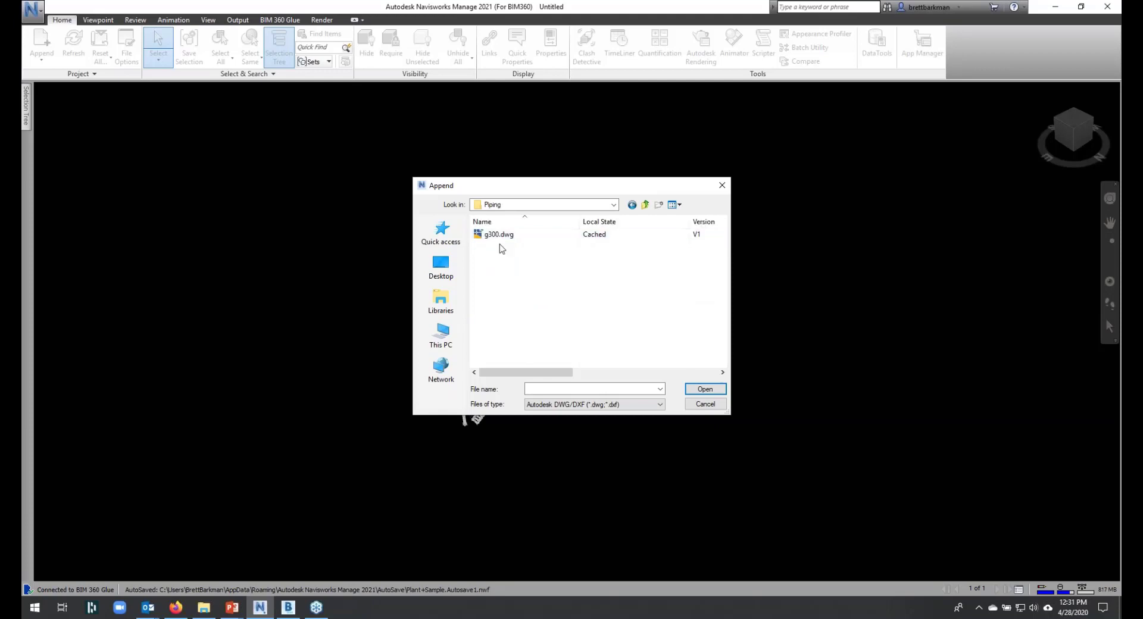
{"action": "left_click", "coordinate": [499, 234]}
{"action": "left_click", "coordinate": [706, 390]}
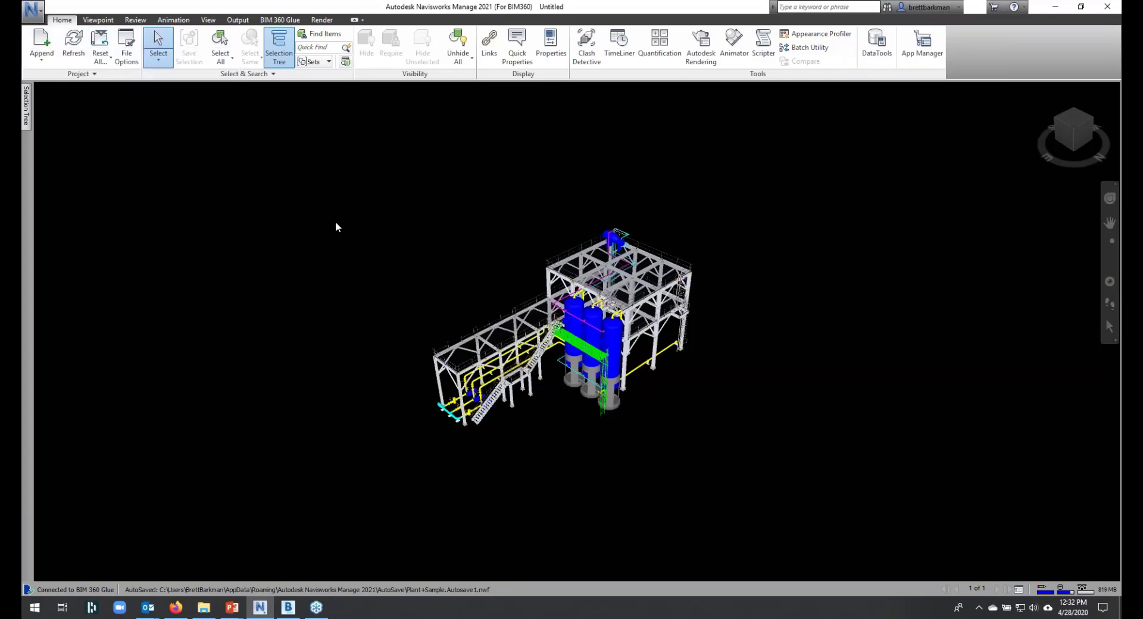
- Start saving the combined model under a new name with the file type Navisworks 2016-2020 (*.nwd)
{"action": "left_click", "coordinate": [36, 11]}
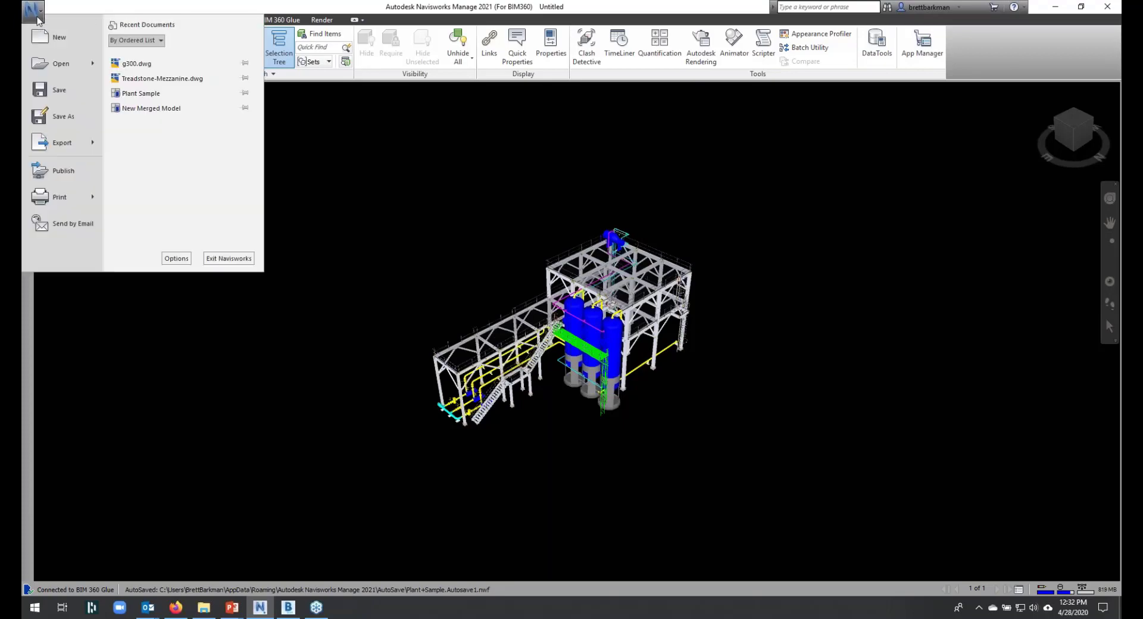
{"action": "left_click", "coordinate": [63, 116]}
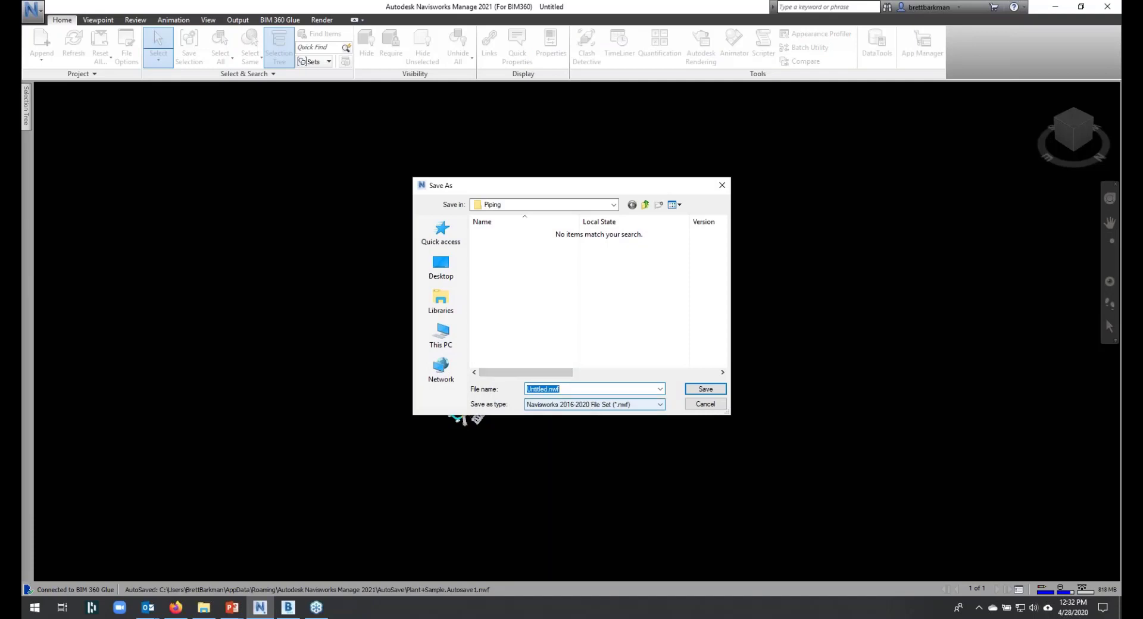
{"action": "left_click_drag", "start_coordinate": [588, 185], "coordinate": [543, 182]}
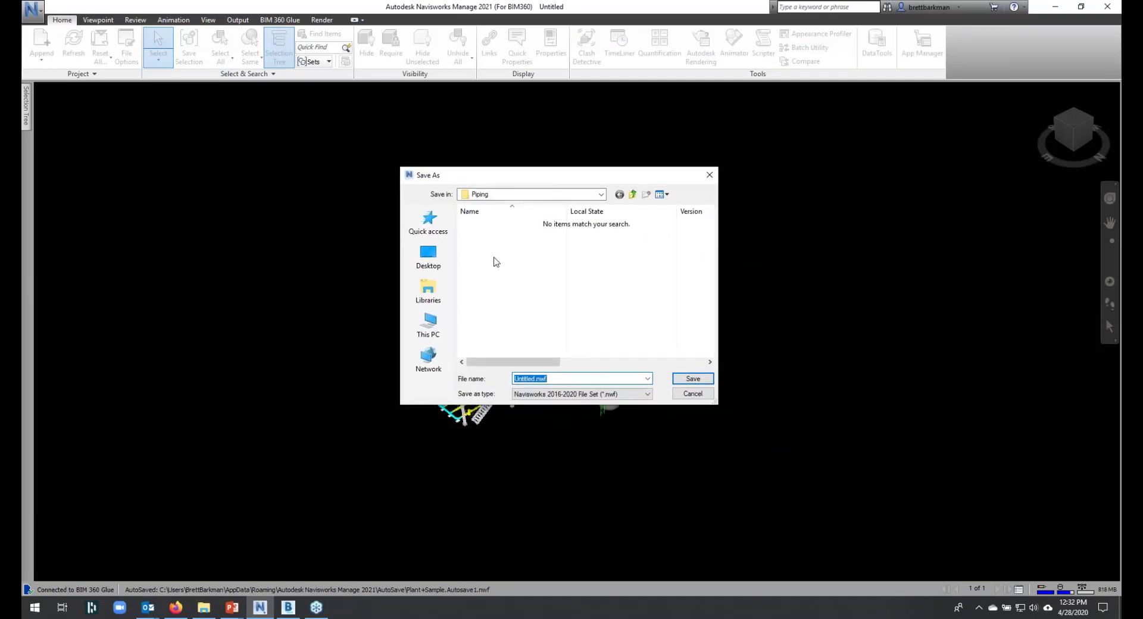
{"action": "left_click", "coordinate": [589, 395]}
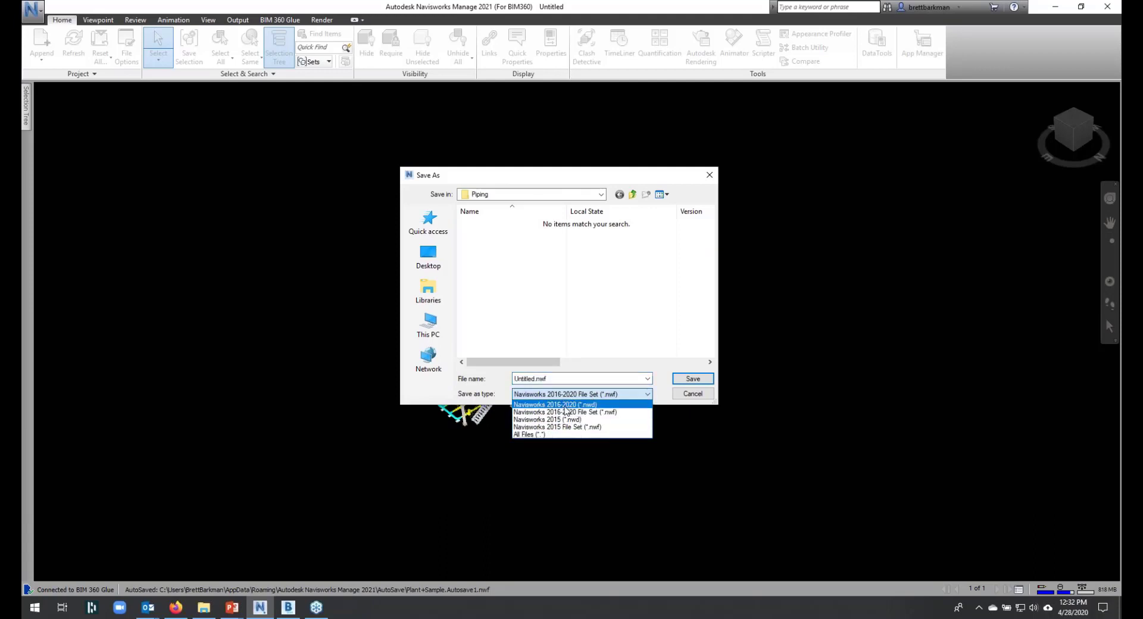
{"action": "left_click", "coordinate": [569, 405]}
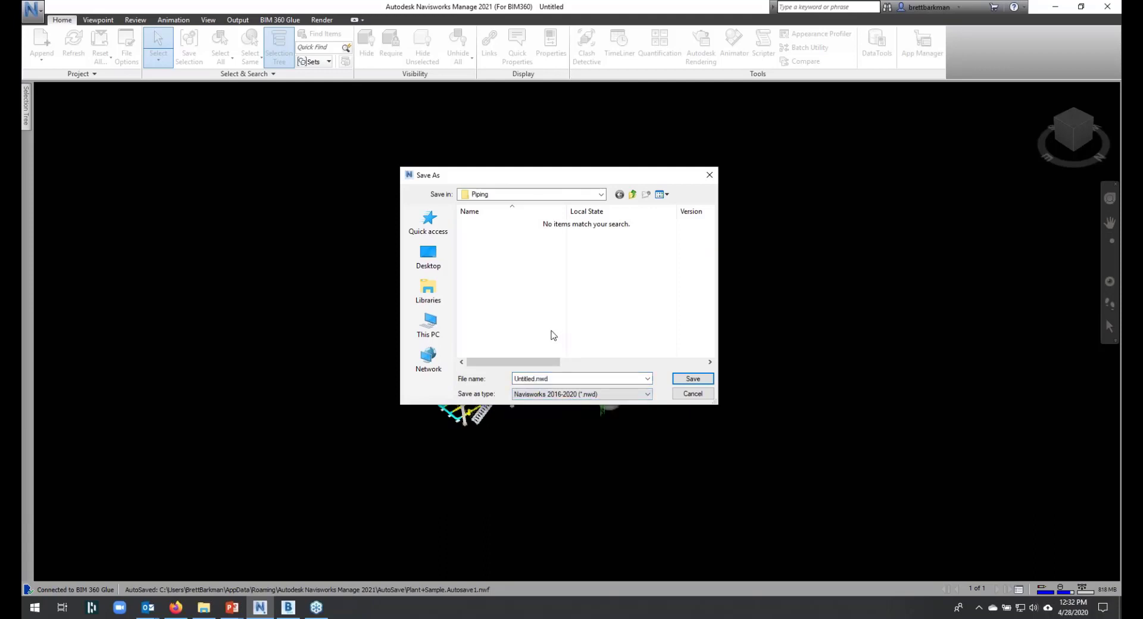
- Save the model to the Desktop as Plant Sample in Navisworks 2016-2020 (*.nwd) format, replacing the existing file
{"action": "left_click", "coordinate": [429, 257]}
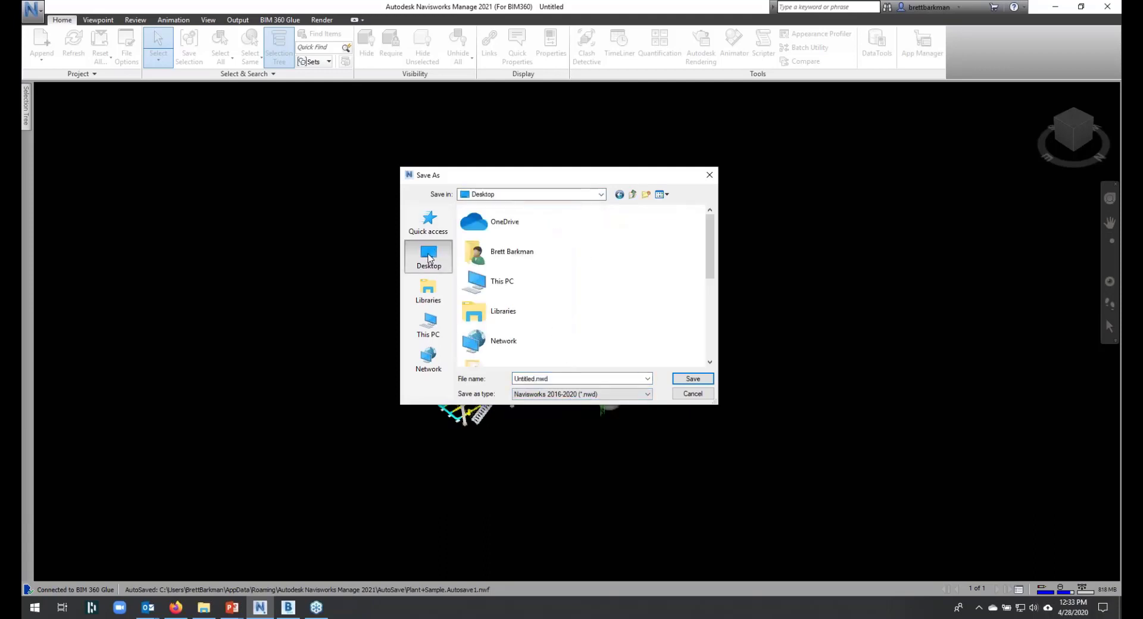
{"action": "double_click", "coordinate": [557, 378]}
{"action": "type", "text": "P"}
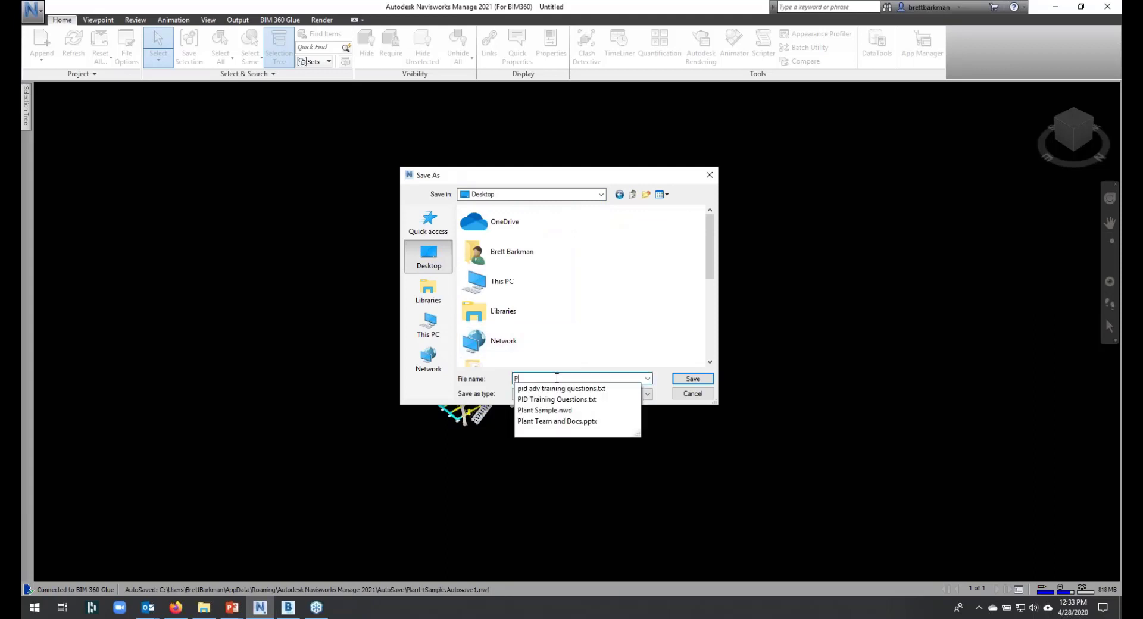
{"action": "type", "text": "lant Samp"}
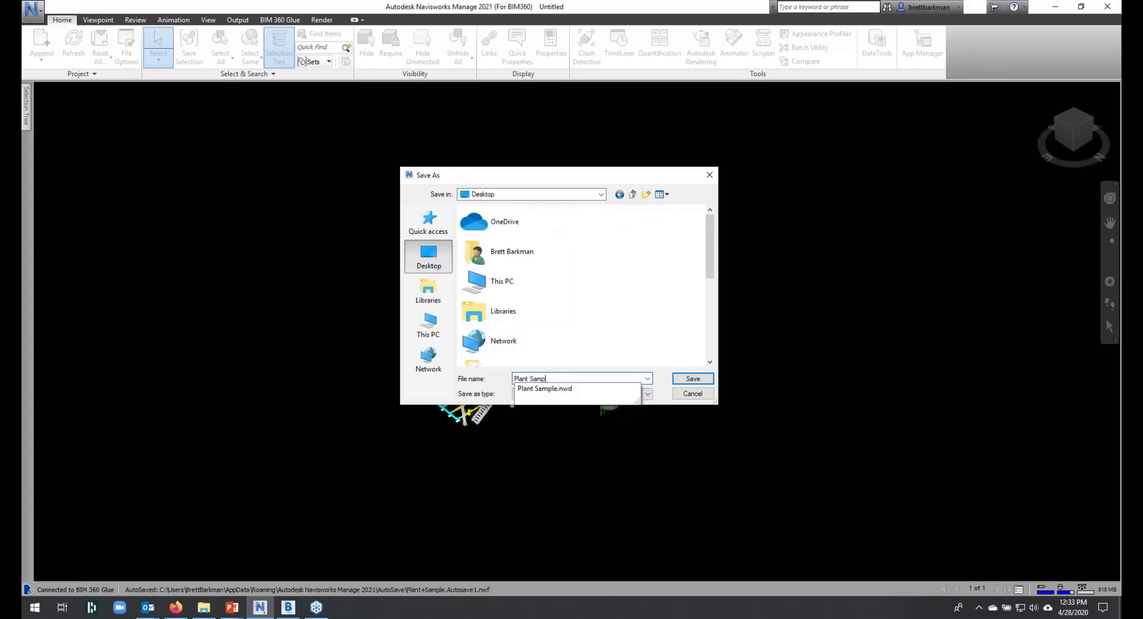
{"action": "type", "text": "le"}
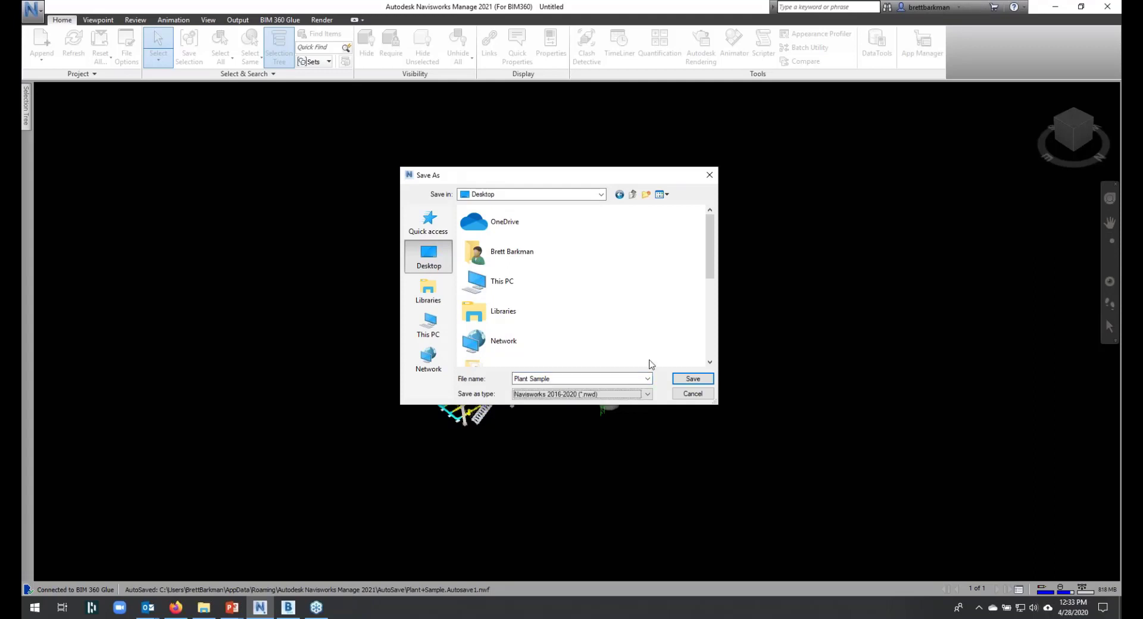
{"action": "left_click", "coordinate": [593, 394]}
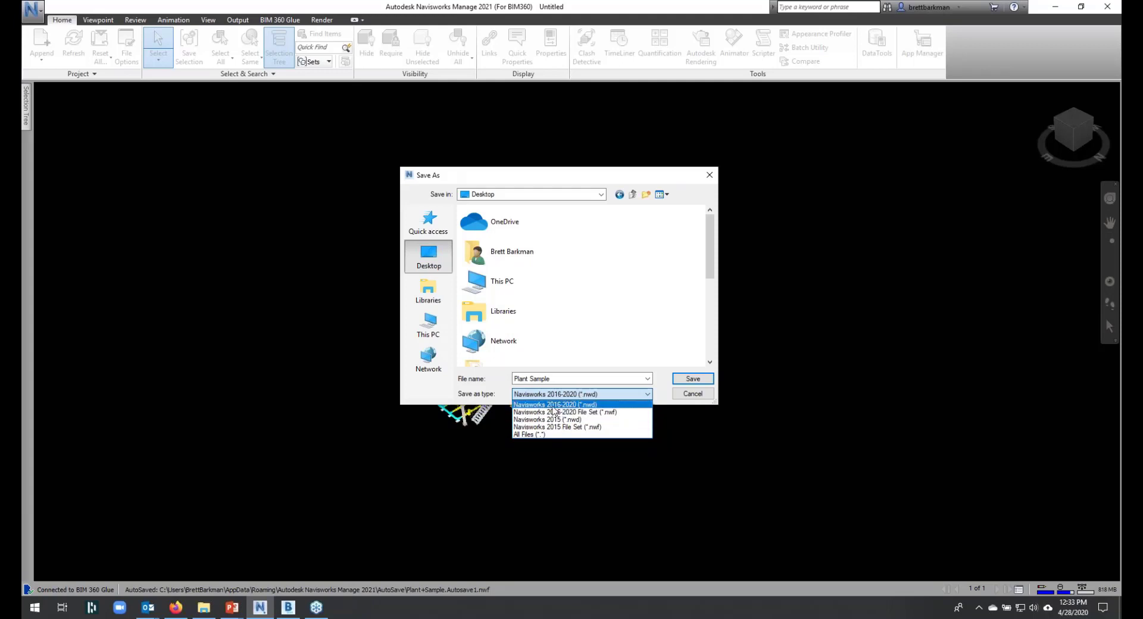
{"action": "left_click", "coordinate": [556, 405]}
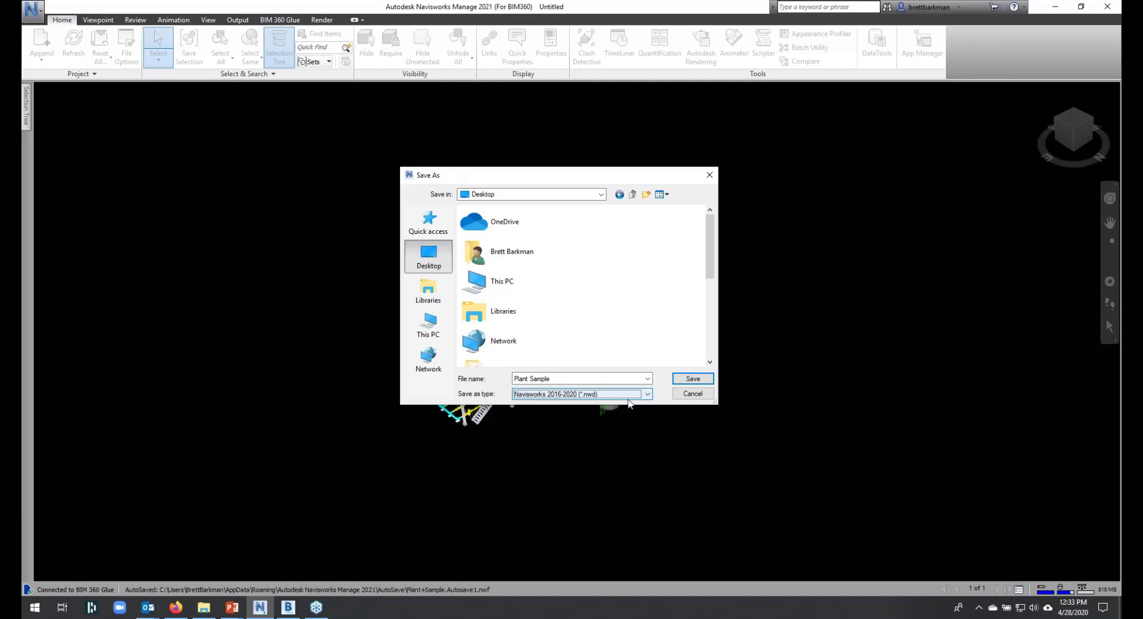
{"action": "left_click", "coordinate": [691, 380]}
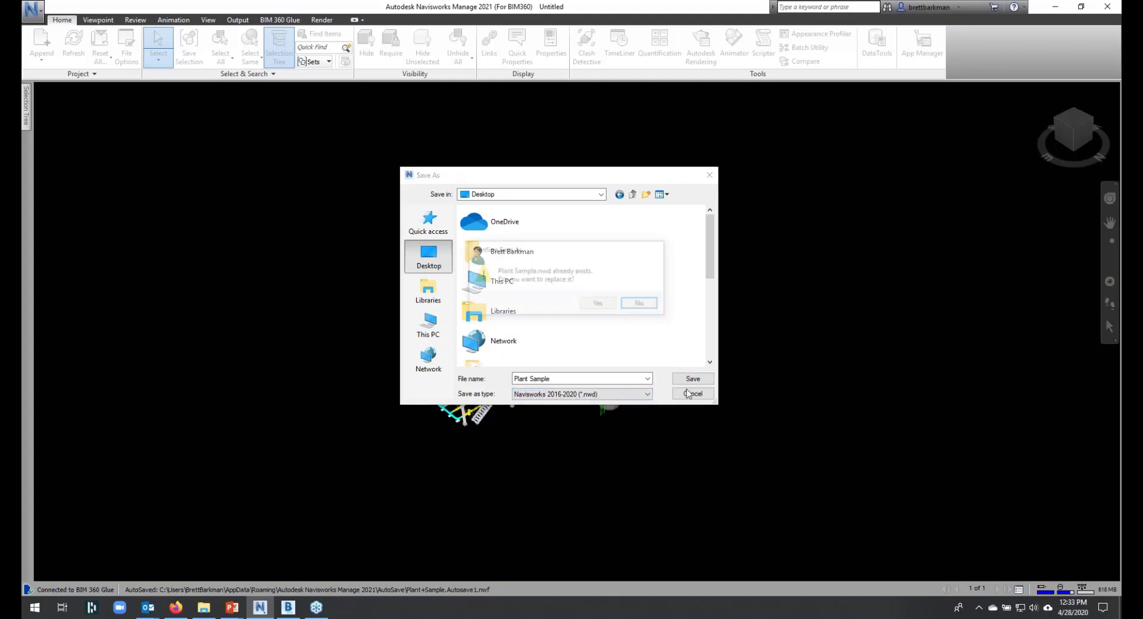
{"action": "left_click", "coordinate": [594, 304]}
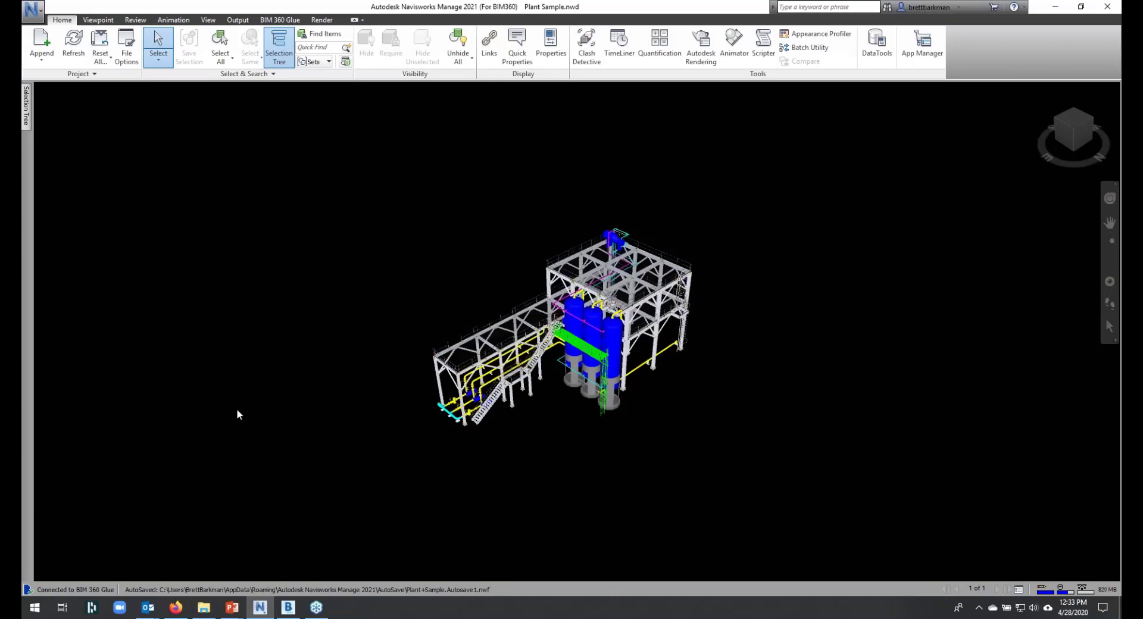
- Switch to Autodesk Viewer in the browser and open the PlantSample.nwd design view
{"action": "left_click", "coordinate": [176, 607]}
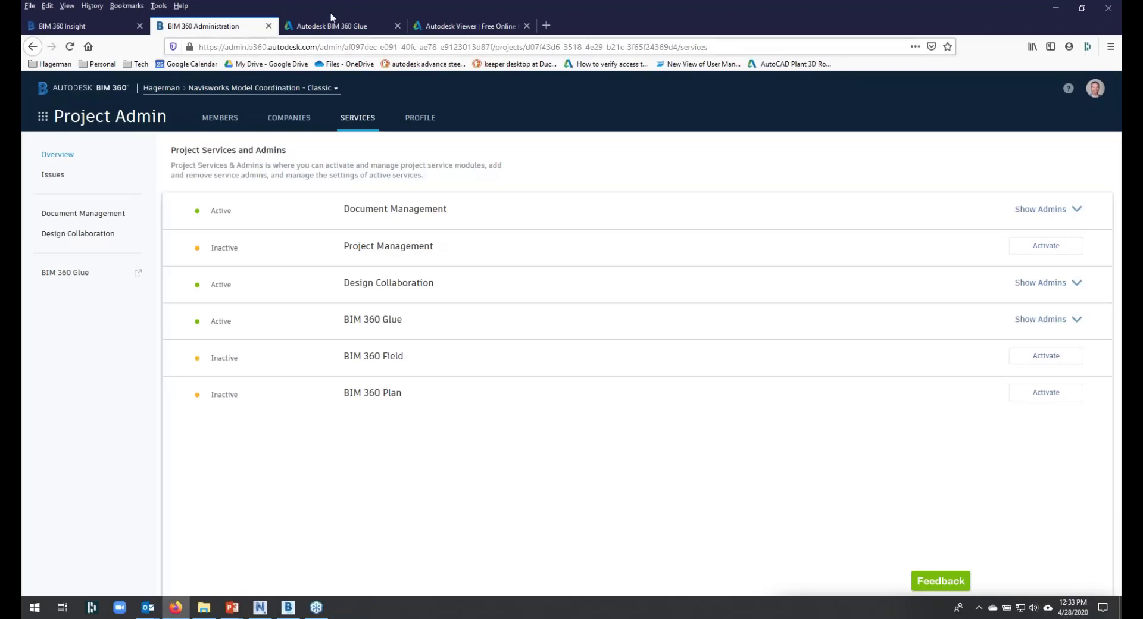
{"action": "left_click", "coordinate": [467, 25]}
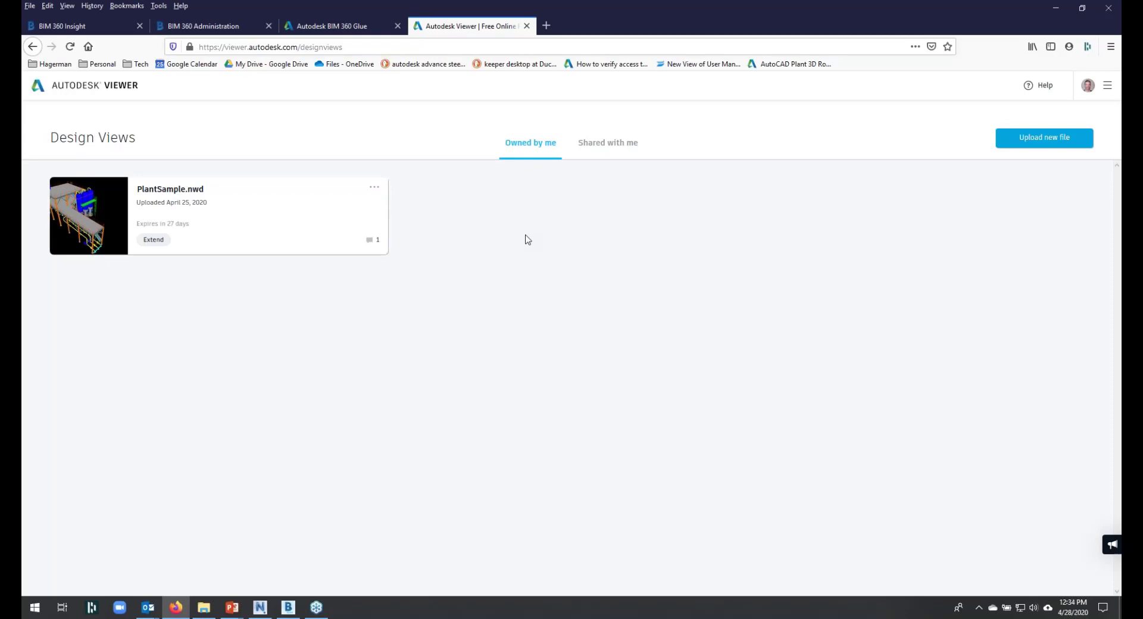
{"action": "left_click", "coordinate": [202, 220]}
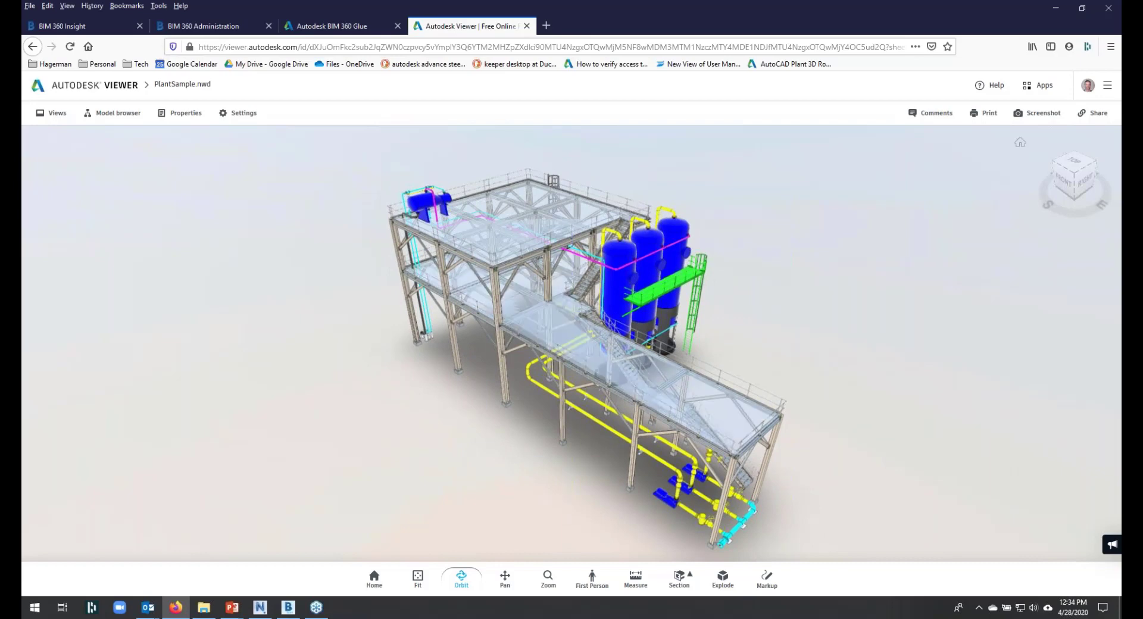
{"action": "scroll", "coordinate": [571, 333], "scroll_direction": "up", "scroll_amount": 3}
{"action": "scroll", "coordinate": [571, 334], "scroll_direction": "down", "scroll_amount": 4}
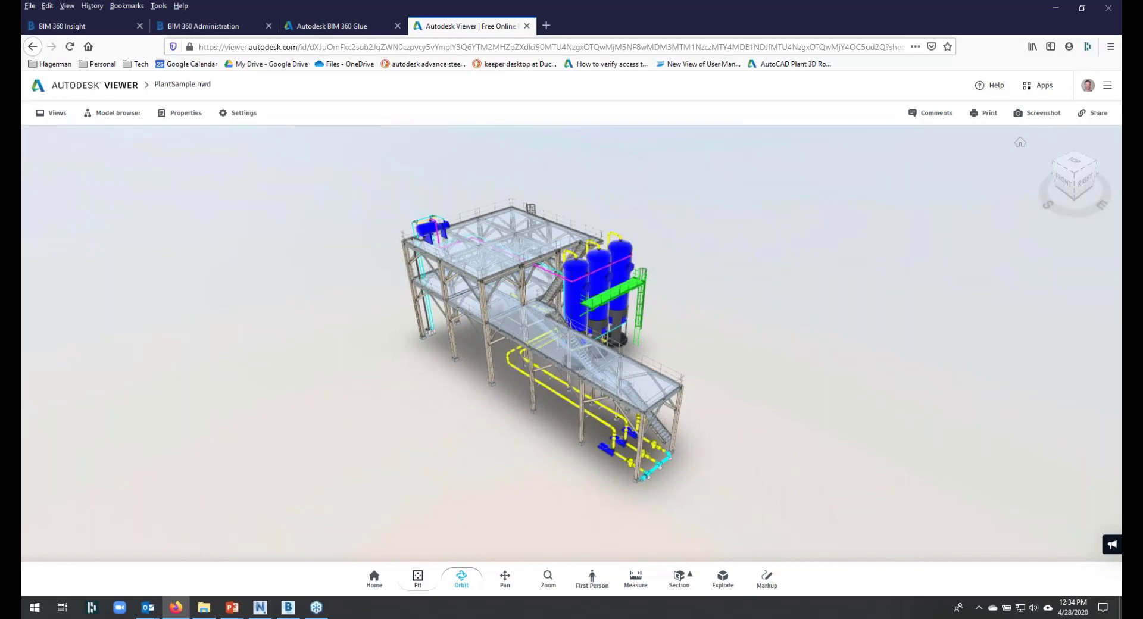
- Save a freehand markup circling the blue equipment at the corner of the upper deck, and close the comments
{"action": "left_click", "coordinate": [767, 578]}
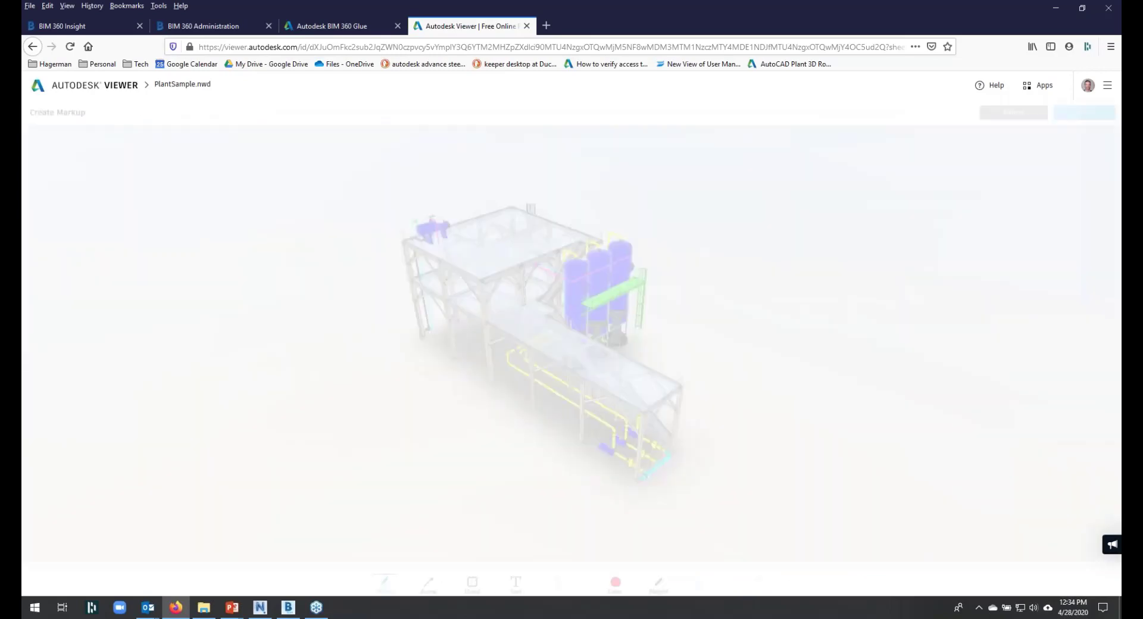
{"action": "mouse_move", "coordinate": [427, 201]}
{"action": "left_mouse_down"}
{"action": "mouse_move", "coordinate": [374, 221]}
{"action": "mouse_move", "coordinate": [483, 247]}
{"action": "mouse_move", "coordinate": [396, 209]}
{"action": "left_mouse_up"}
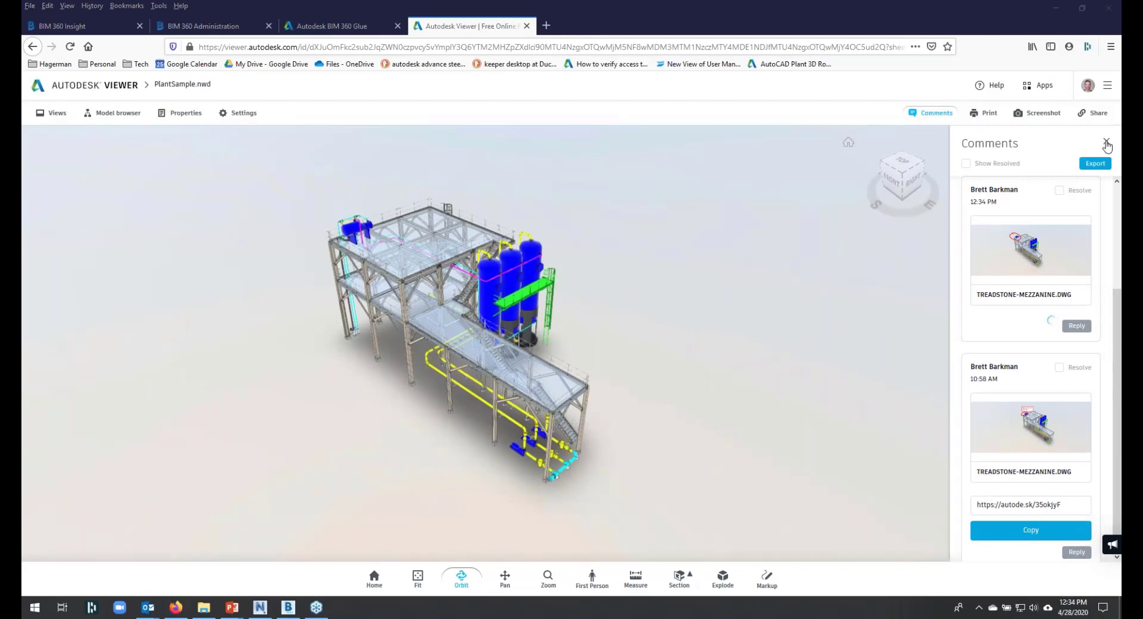
{"action": "left_click", "coordinate": [1106, 143]}
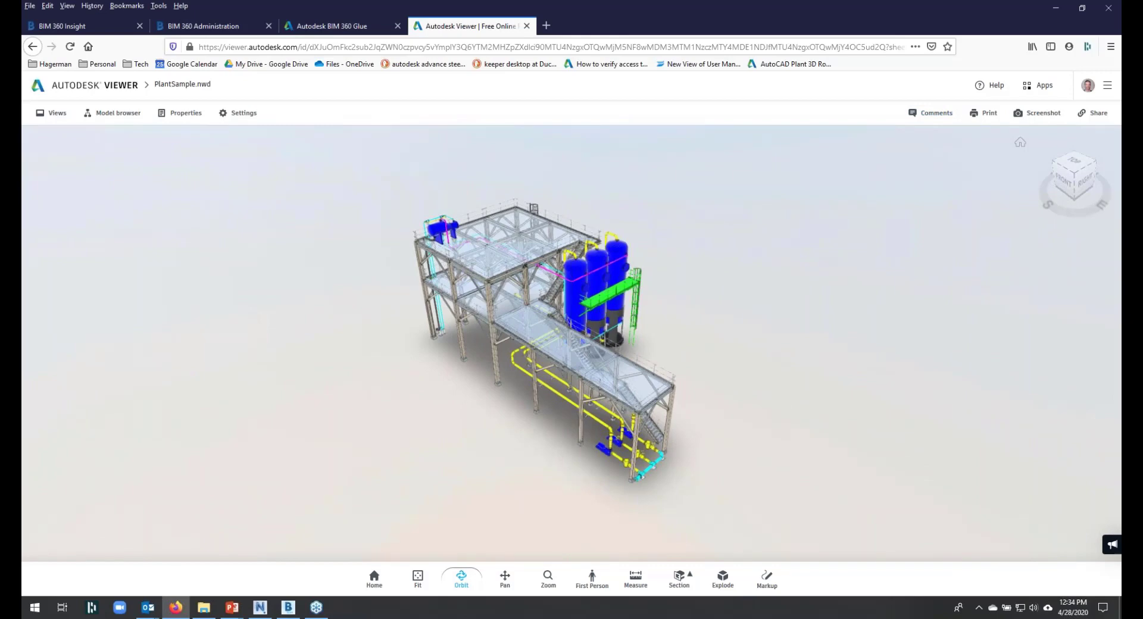
- Examine the properties of a steel column under the upper deck and its entry in the model browser
{"action": "left_click", "coordinate": [177, 115]}
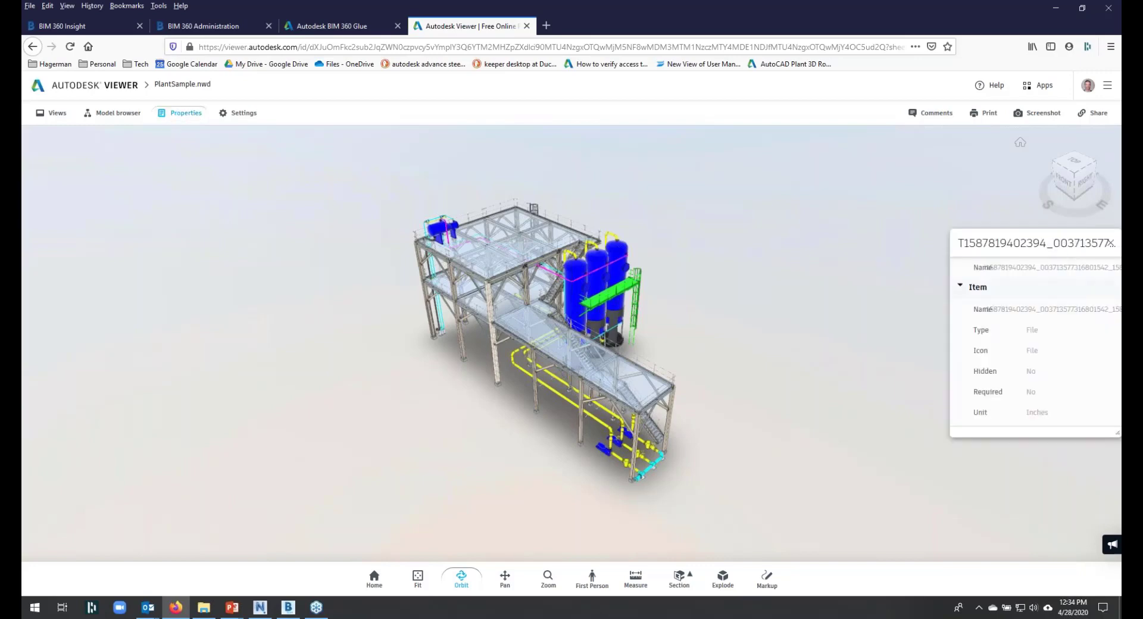
{"action": "left_click", "coordinate": [492, 334]}
{"action": "scroll", "coordinate": [1047, 345], "scroll_direction": "down", "scroll_amount": 5}
{"action": "scroll", "coordinate": [1047, 338], "scroll_direction": "down", "scroll_amount": 5}
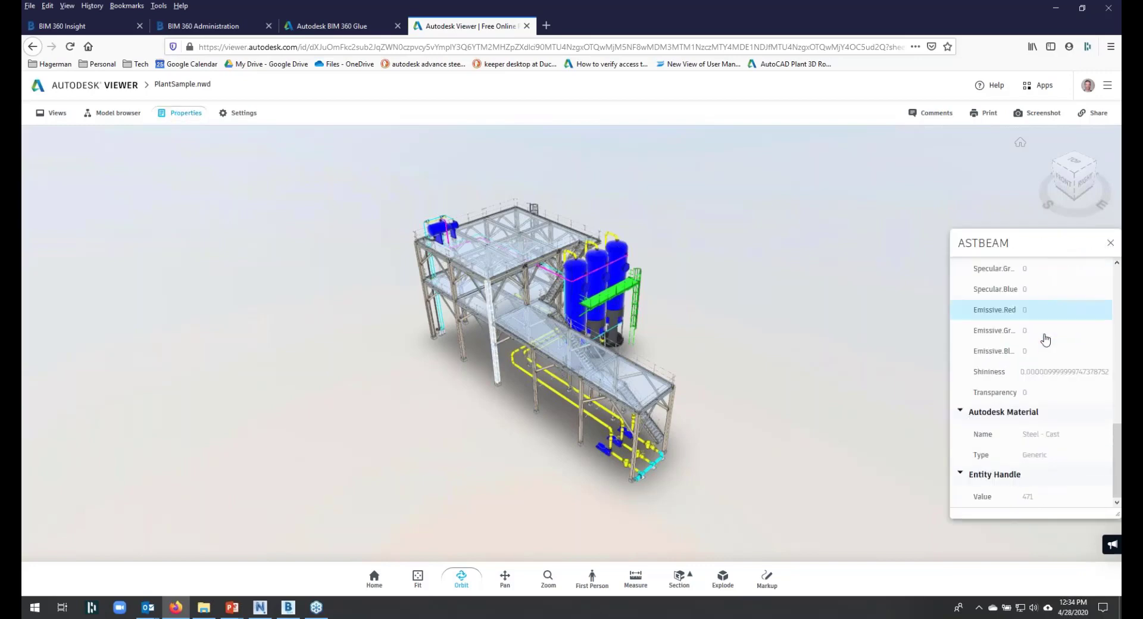
{"action": "scroll", "coordinate": [1038, 411], "scroll_direction": "up", "scroll_amount": 10}
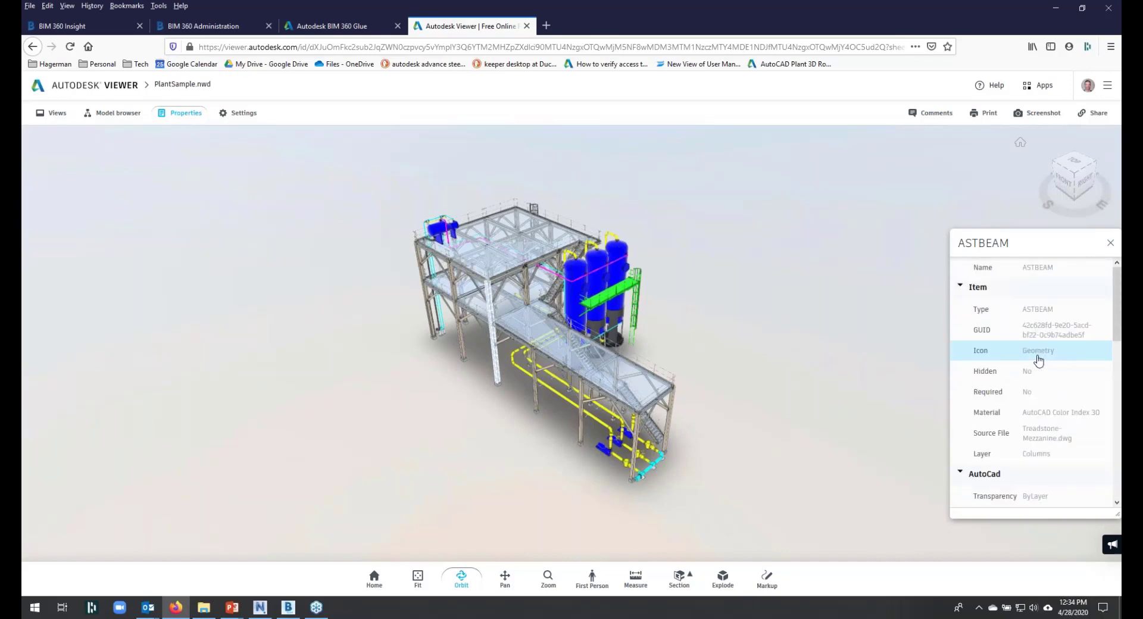
{"action": "left_click", "coordinate": [113, 115]}
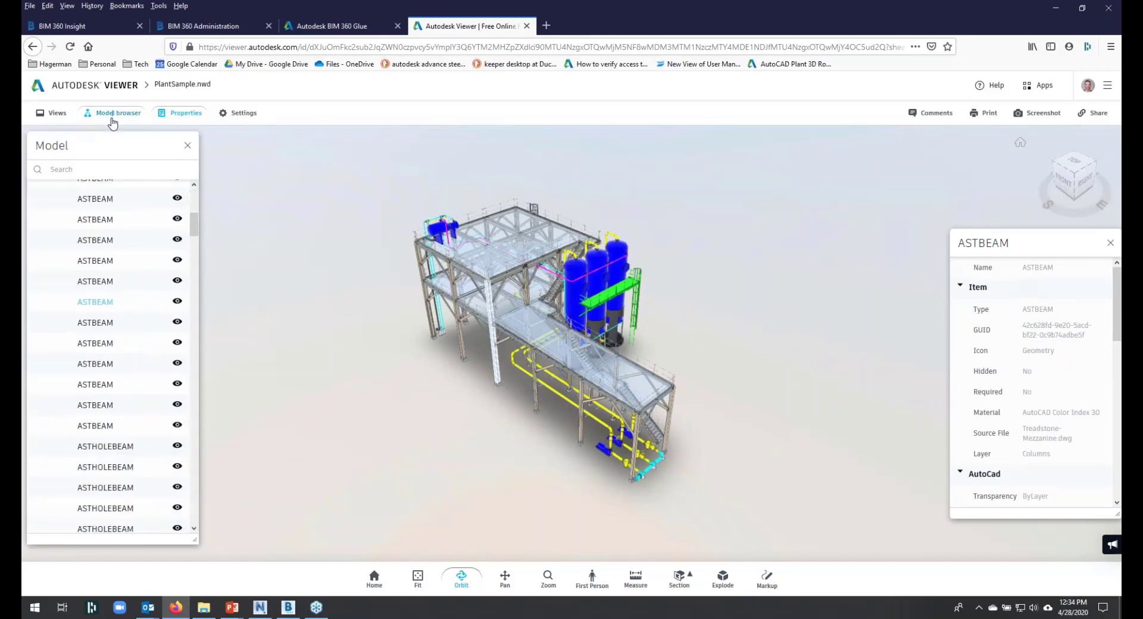
{"action": "left_click", "coordinate": [113, 113]}
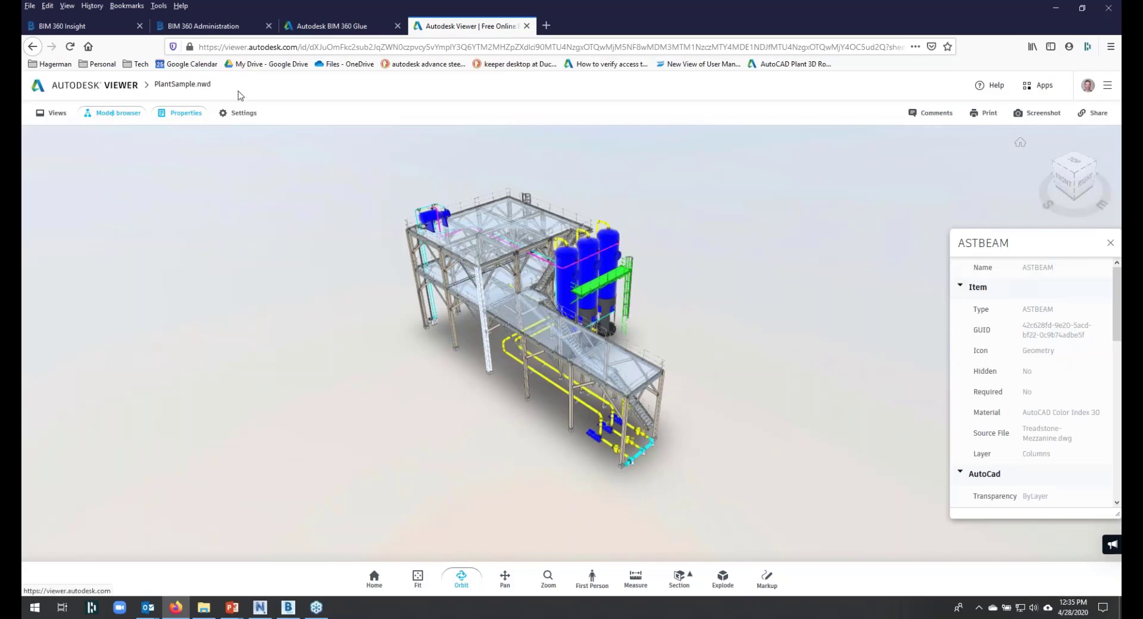
- Return to the Design Views list in Autodesk Viewer and switch to the Model Coordination review presentation
{"action": "left_click", "coordinate": [127, 91]}
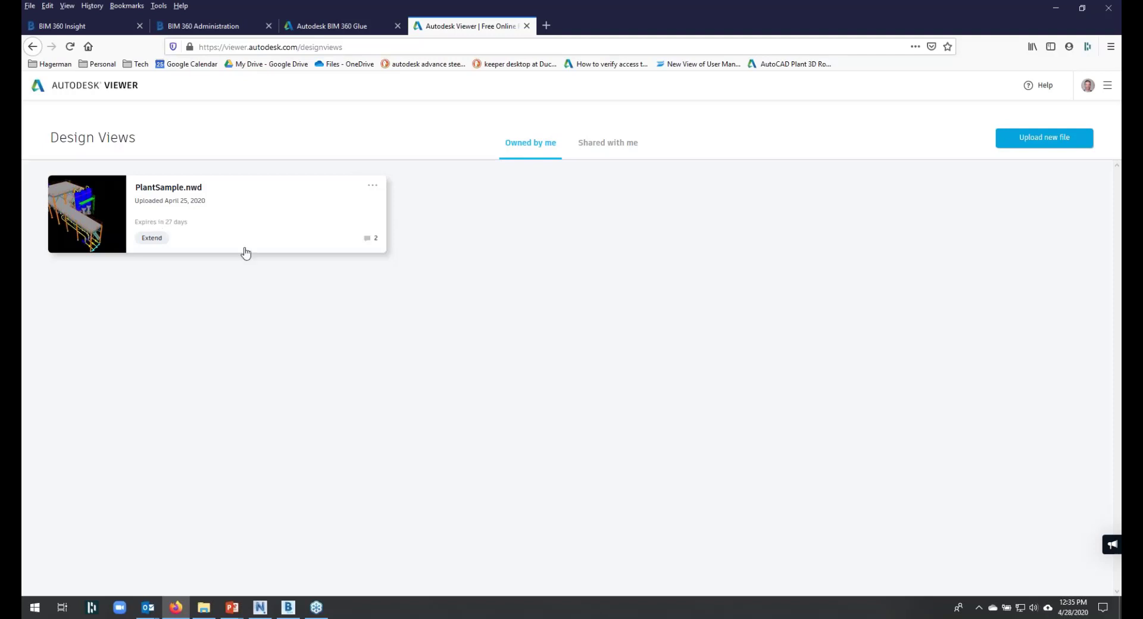
{"action": "left_click", "coordinate": [158, 241]}
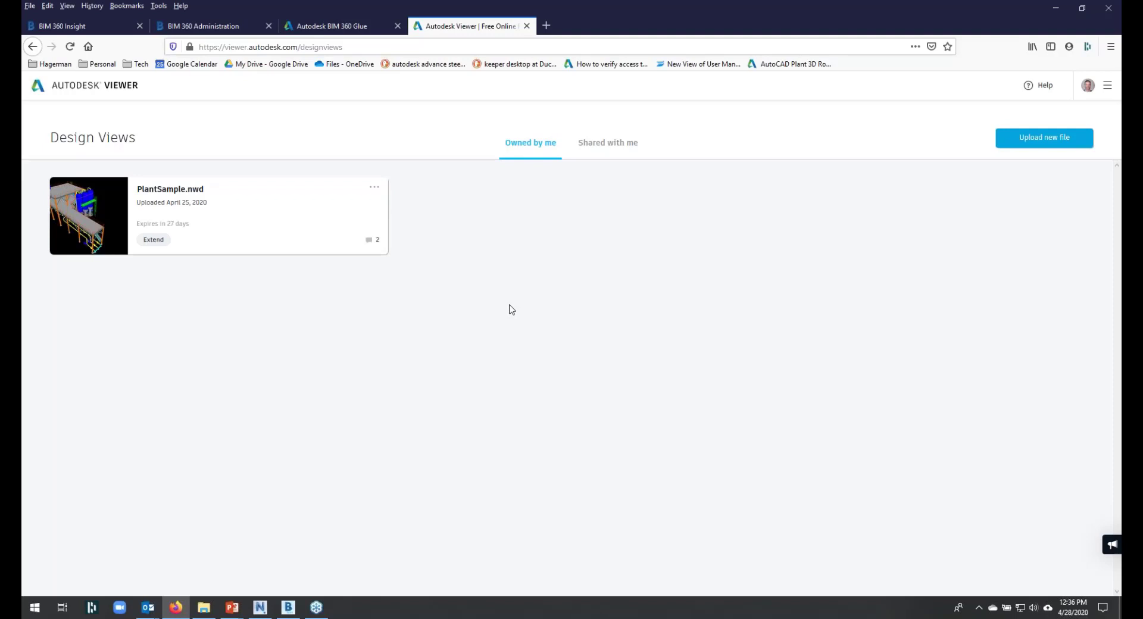
{"action": "key", "text": "alt+Tab"}
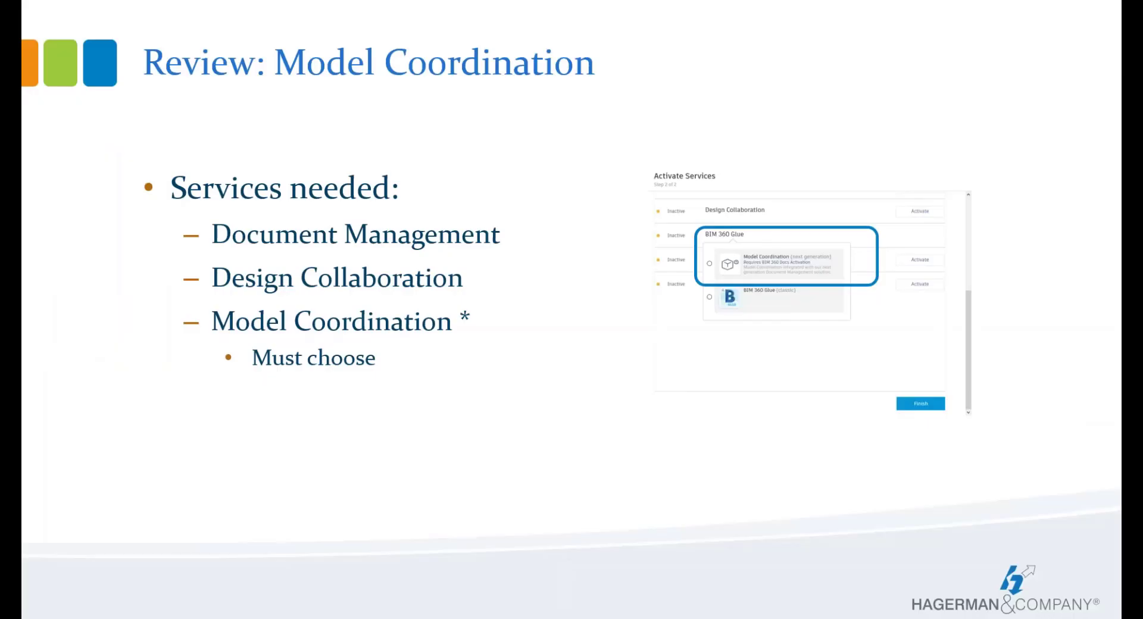